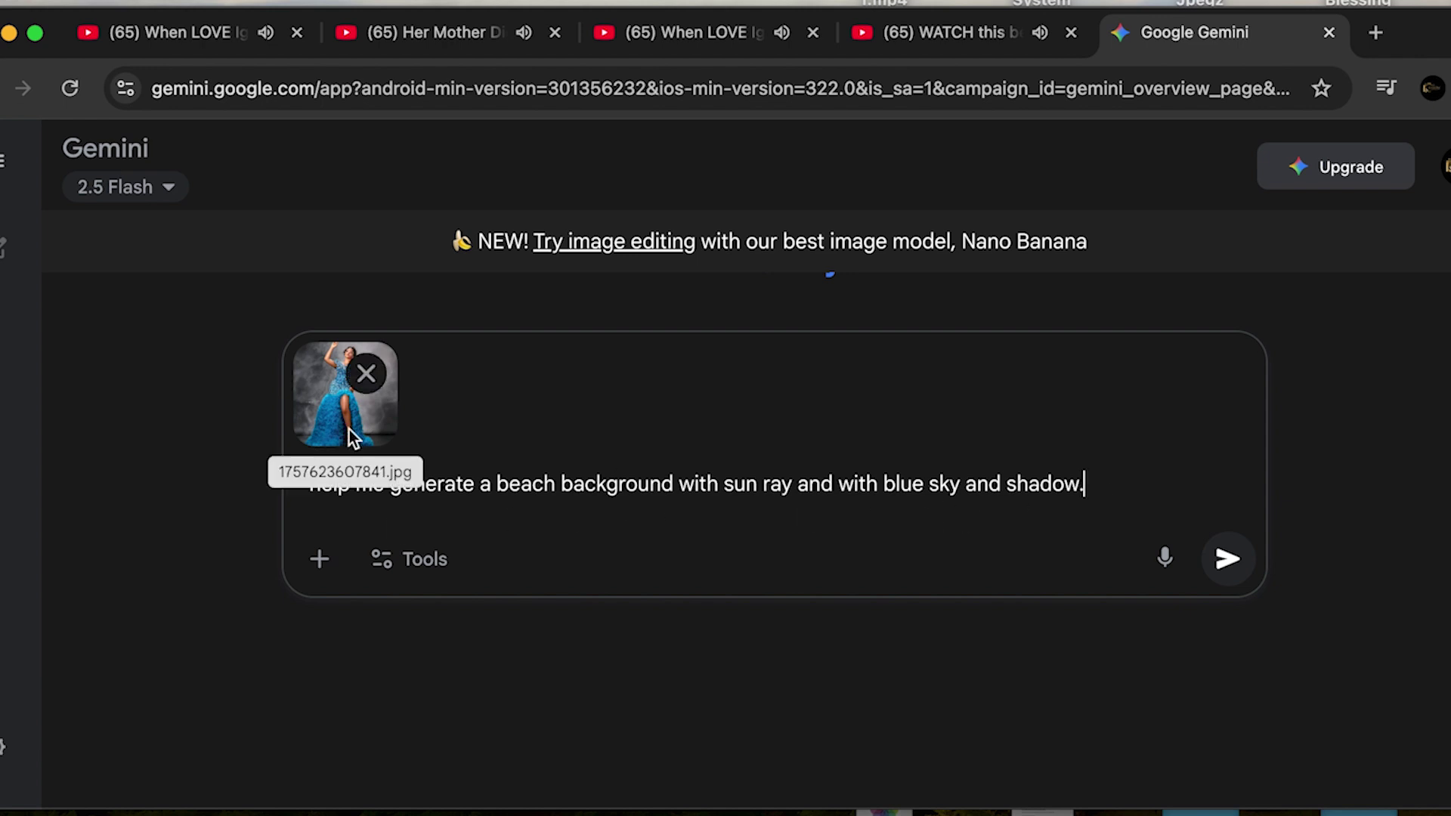
# Extend the end of the beach background prompt with "on the floor." after "shadow" and submit it with the attached photo.
pyautogui.press('BackSpace')
pyautogui.write('on the floor.')
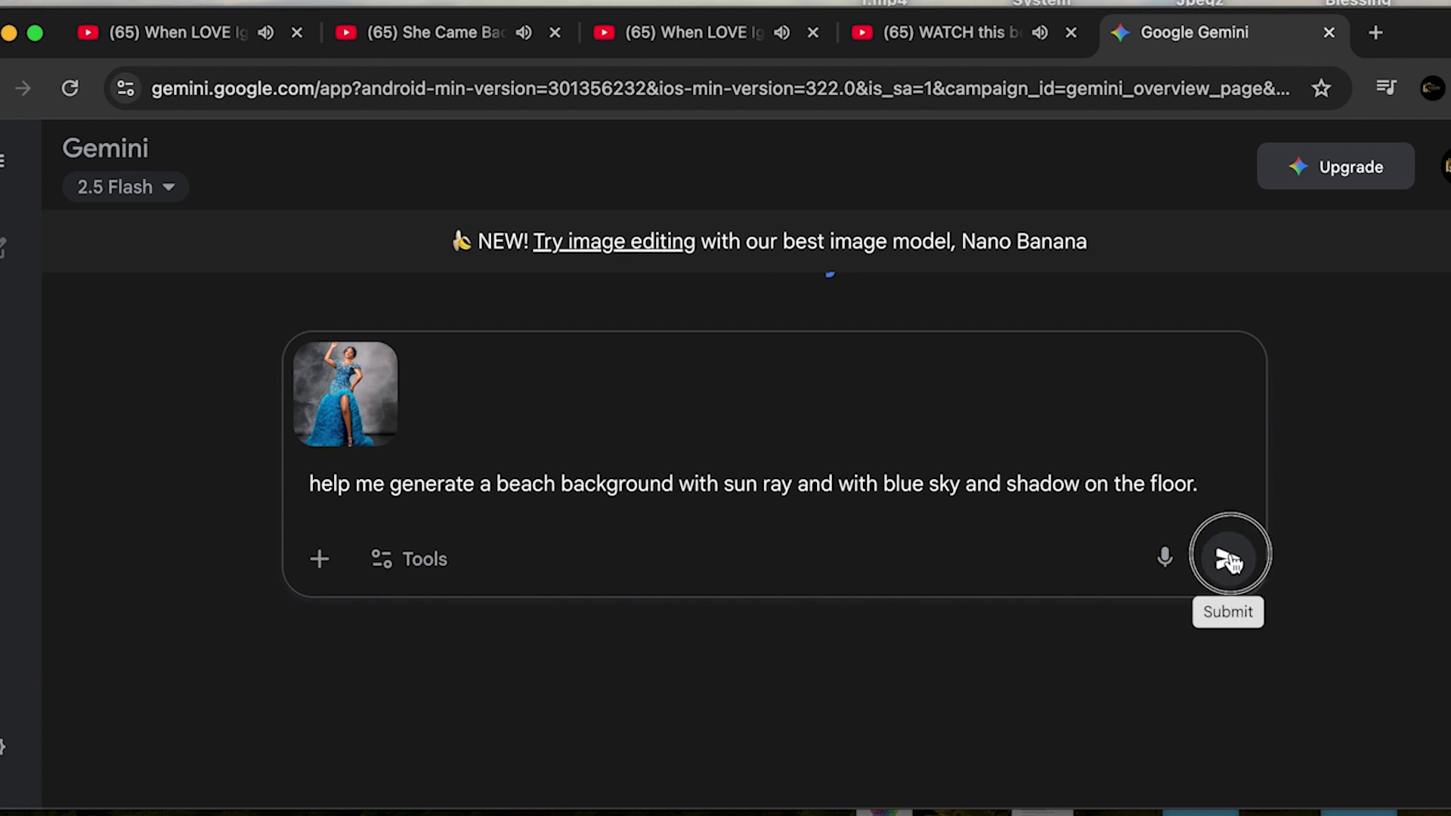
pyautogui.click(1226, 557)
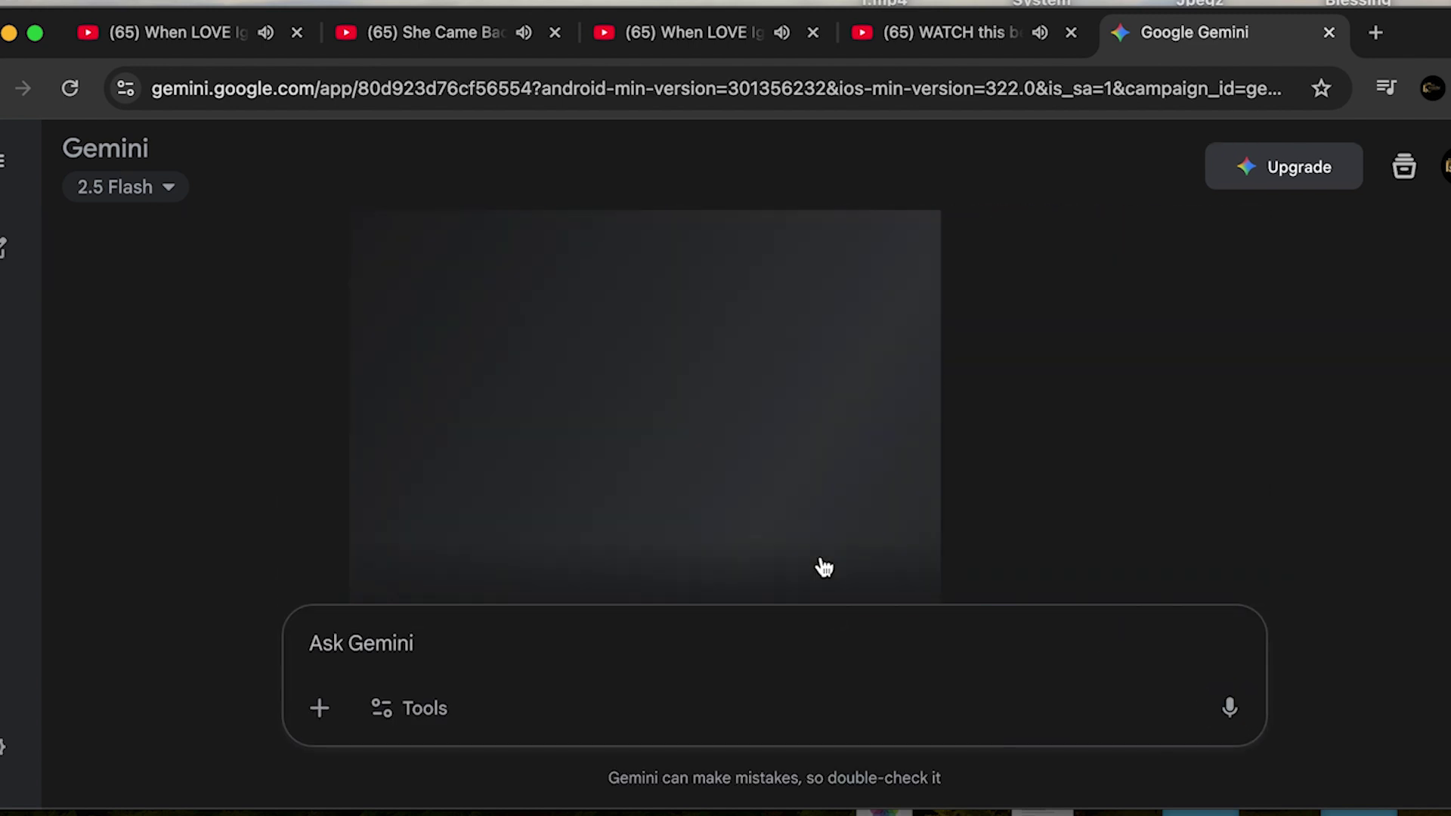
# Open the generated beach image at full size and download it.
pyautogui.click(725, 486)
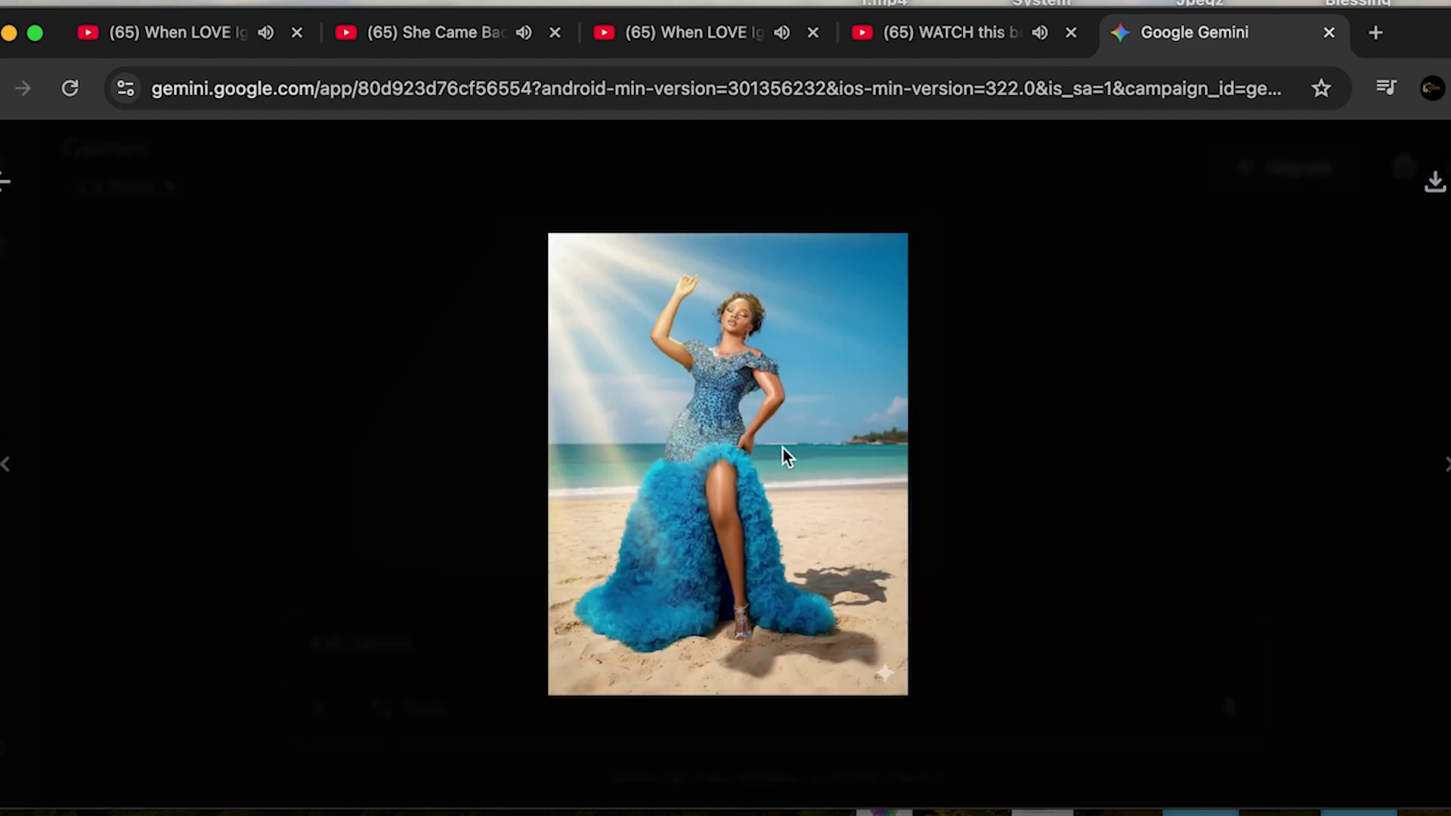
pyautogui.click(1435, 181)
# Switch to Finder and preview the generated beach image and the original photo in the Downloads folder.
pyautogui.press('super+Tab')
pyautogui.click(46, 272)
pyautogui.click(195, 197)
pyautogui.press('space')
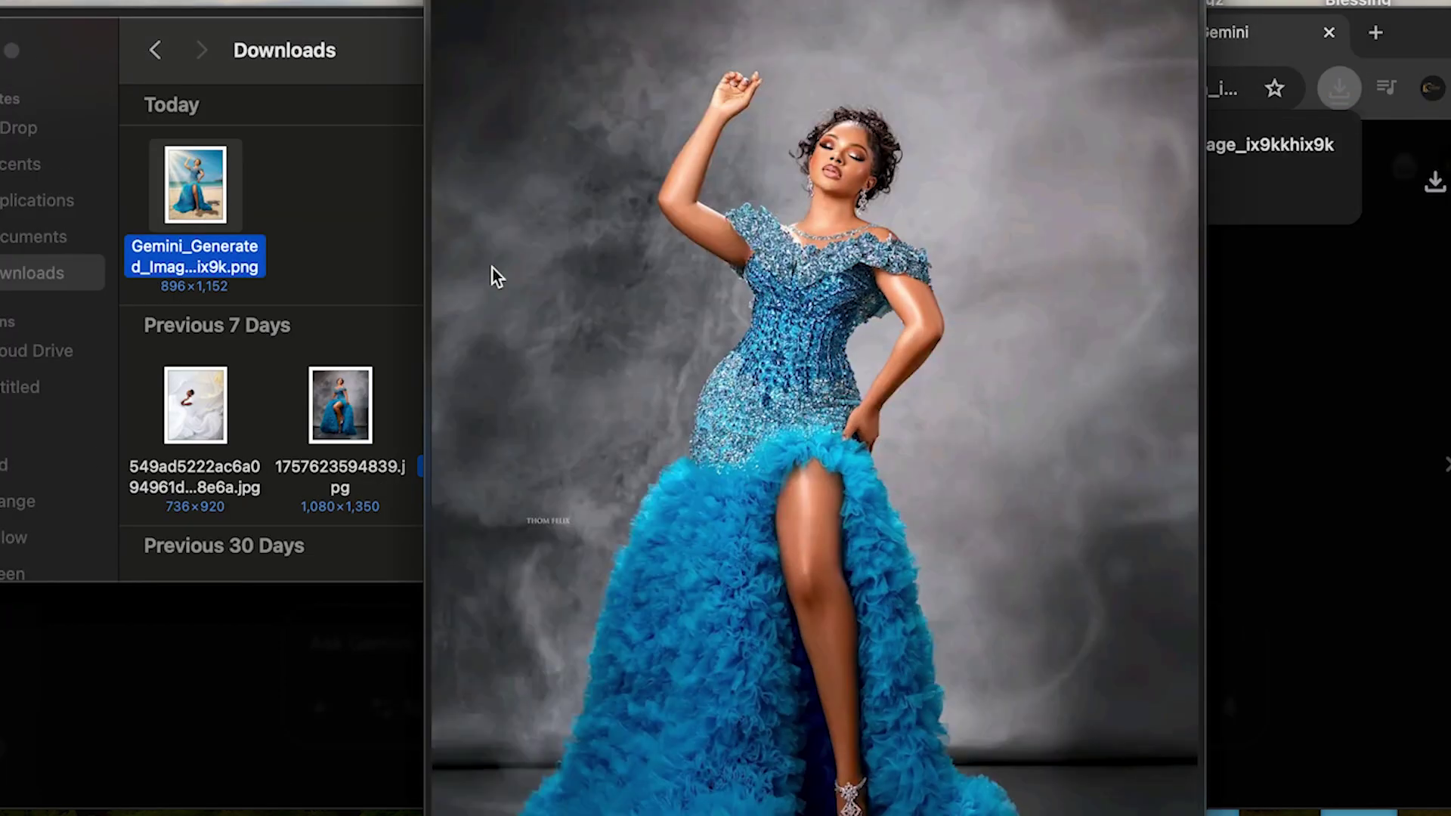
pyautogui.press('space')
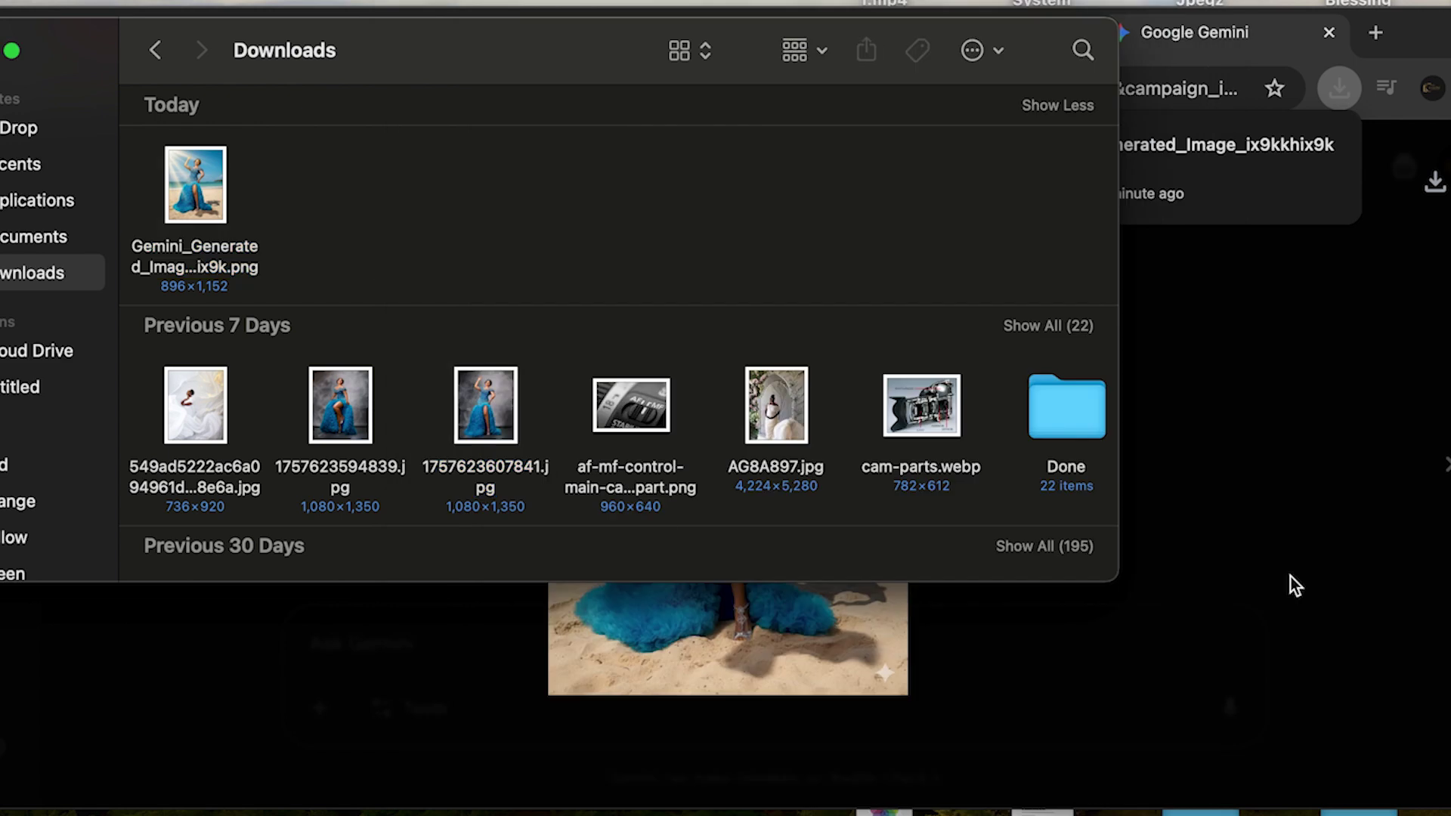
# Switch back to Gemini in Chrome, enlarge the generated beach image and download it.
pyautogui.press('super+Tab')
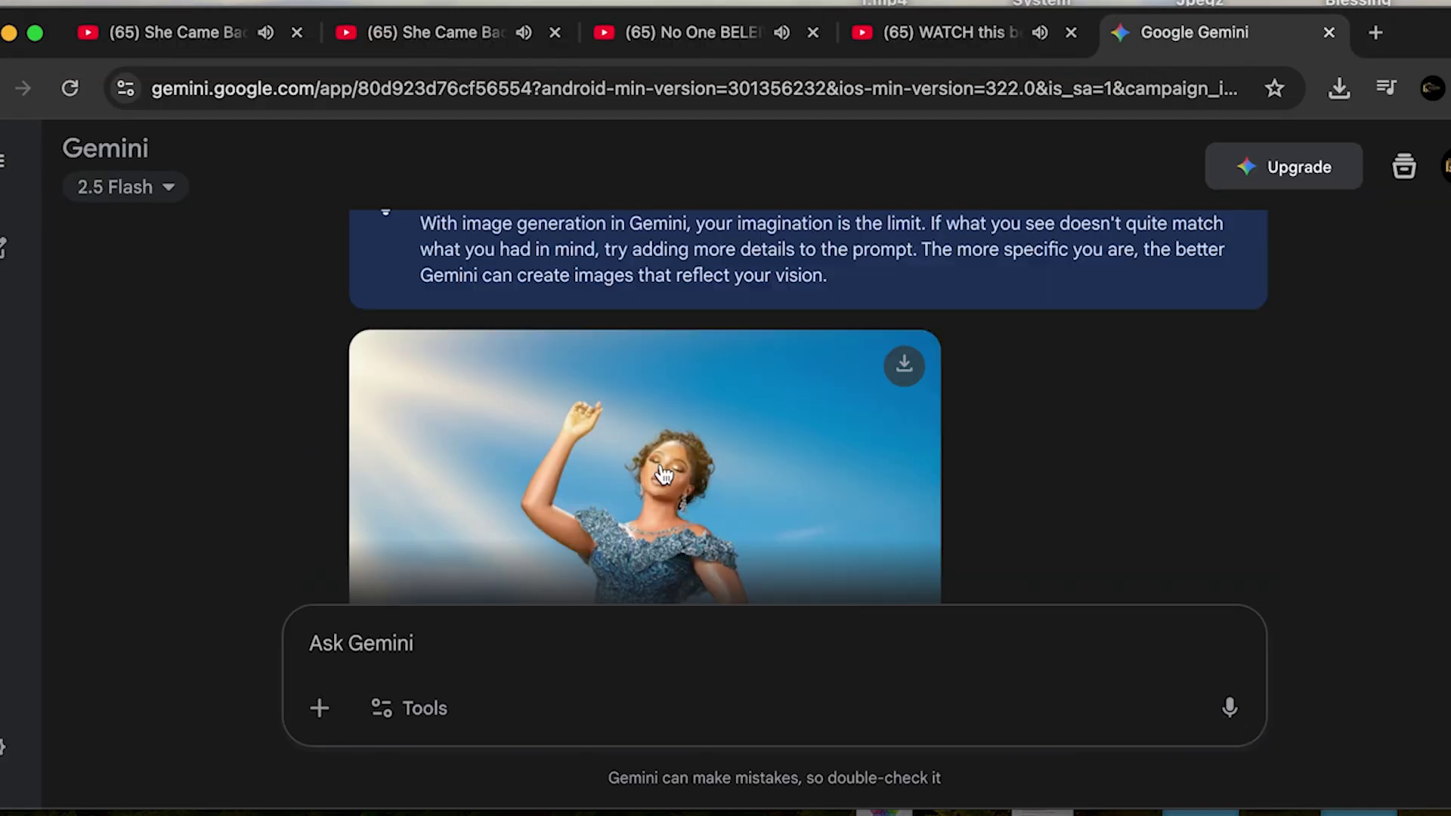
pyautogui.click(702, 431)
pyautogui.click(1434, 181)
# Close the enlarged image and attach the original photo 1757623607841.jpg from Downloads to a new message.
pyautogui.click(539, 219)
pyautogui.scroll(5, 658, 567)
pyautogui.scroll(-6, 570, 529)
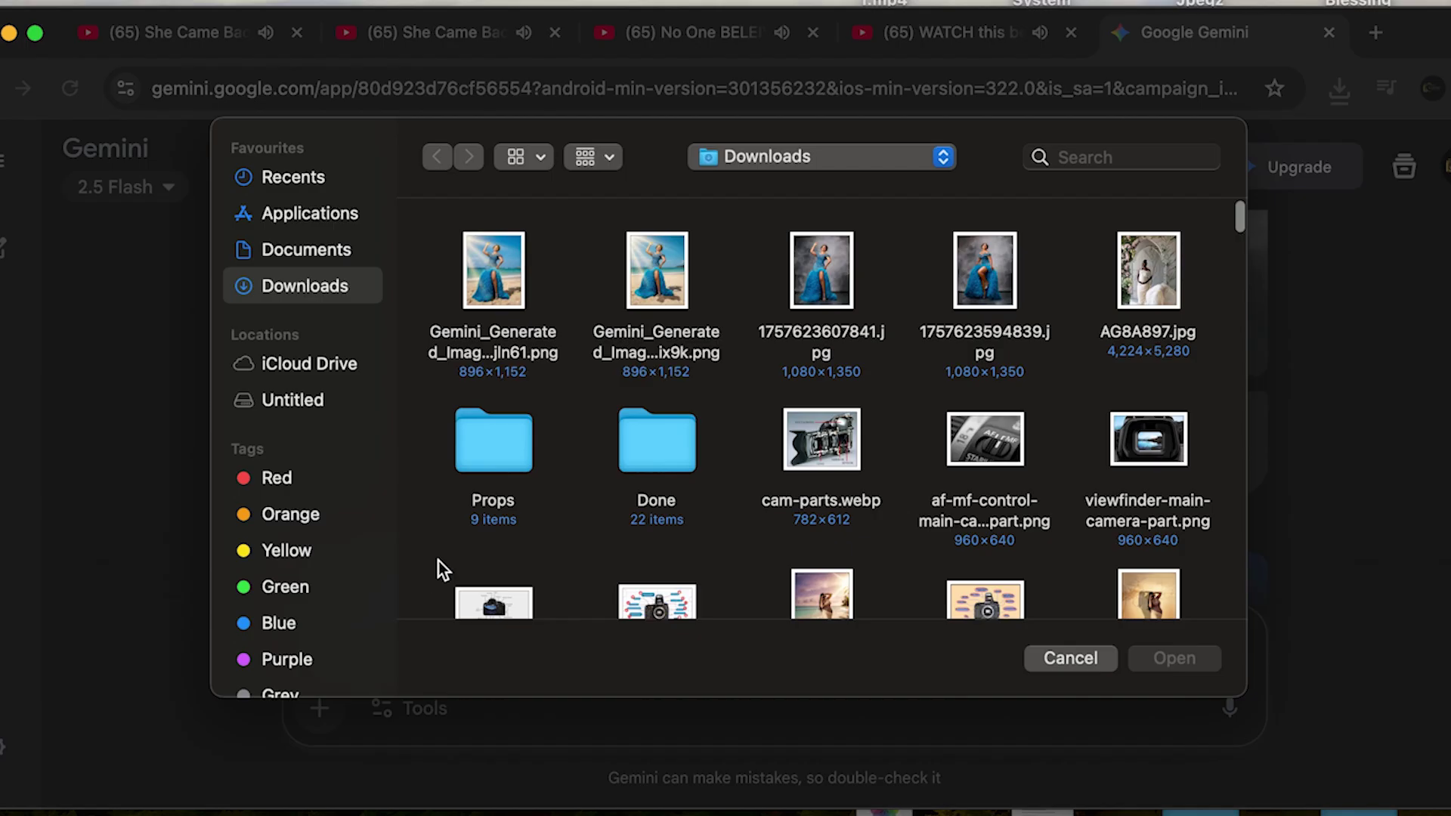
pyautogui.doubleClick(446, 586)
# Submit the pasted beach prompt extended with "and also birds in the sky." and download the generated image.
pyautogui.rightClick(382, 637)
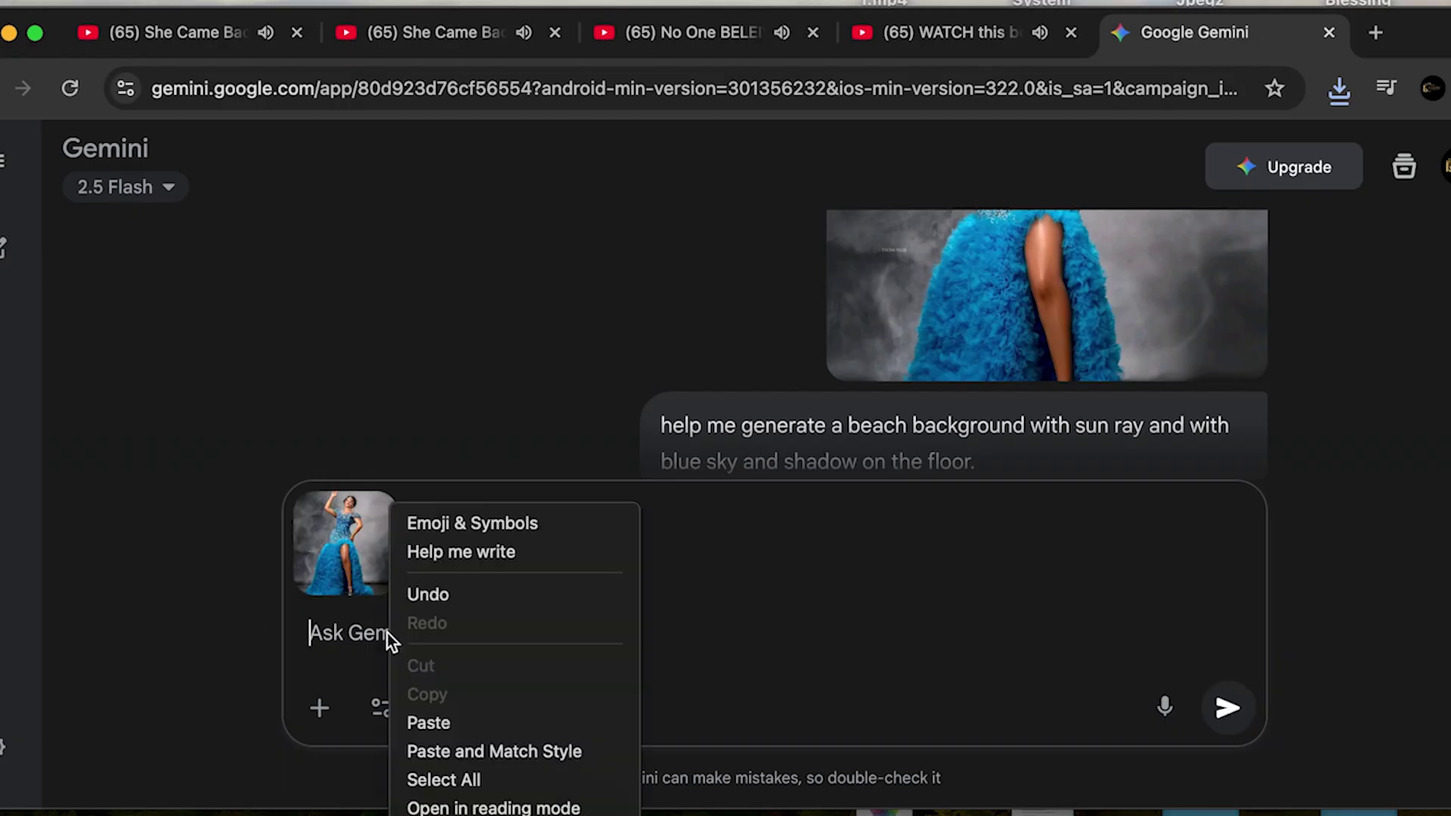
pyautogui.click(428, 719)
pyautogui.write('ans')
pyautogui.press('BackSpace')
pyautogui.write('d also birds i')
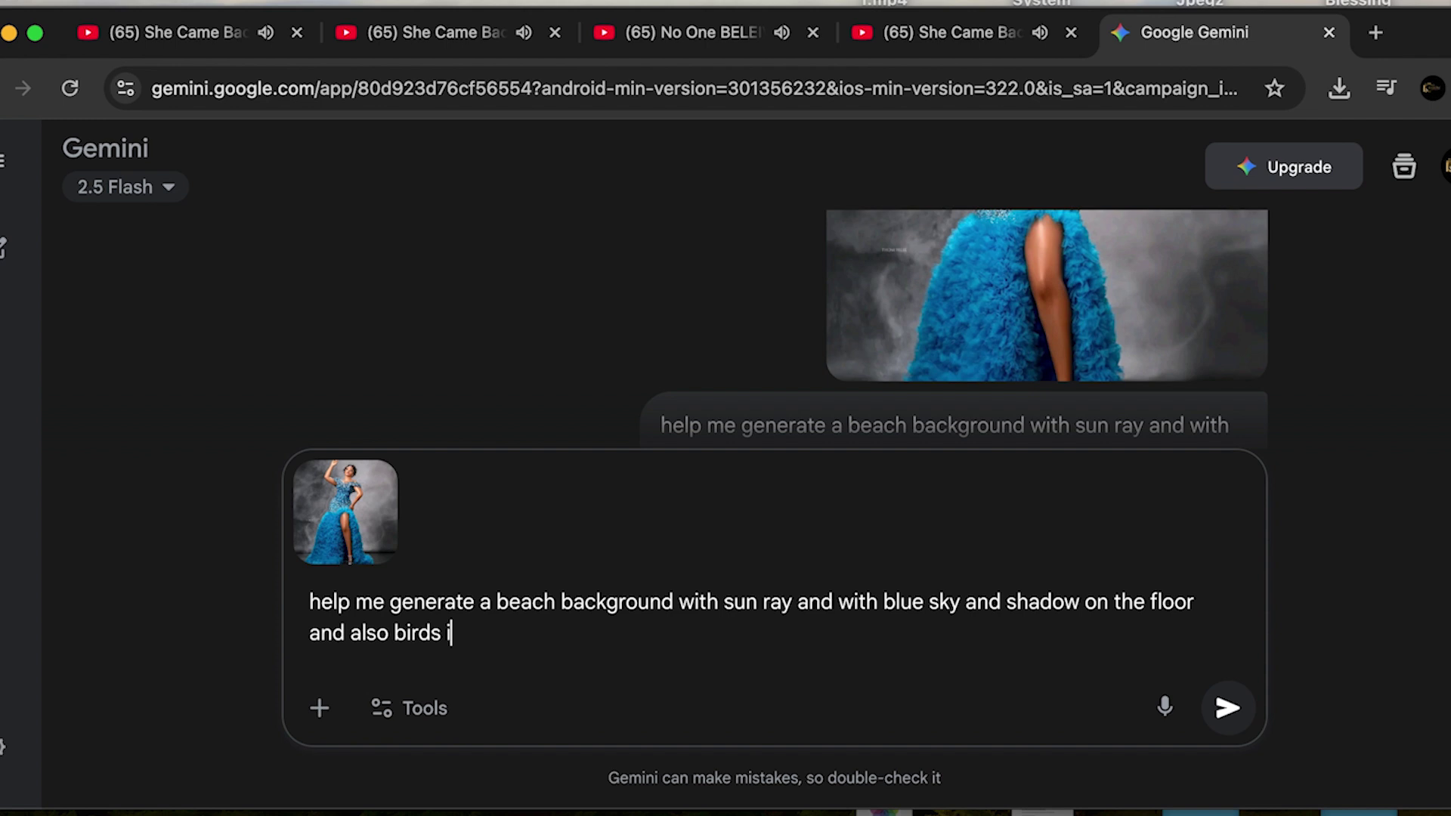
pyautogui.write('n the sky.')
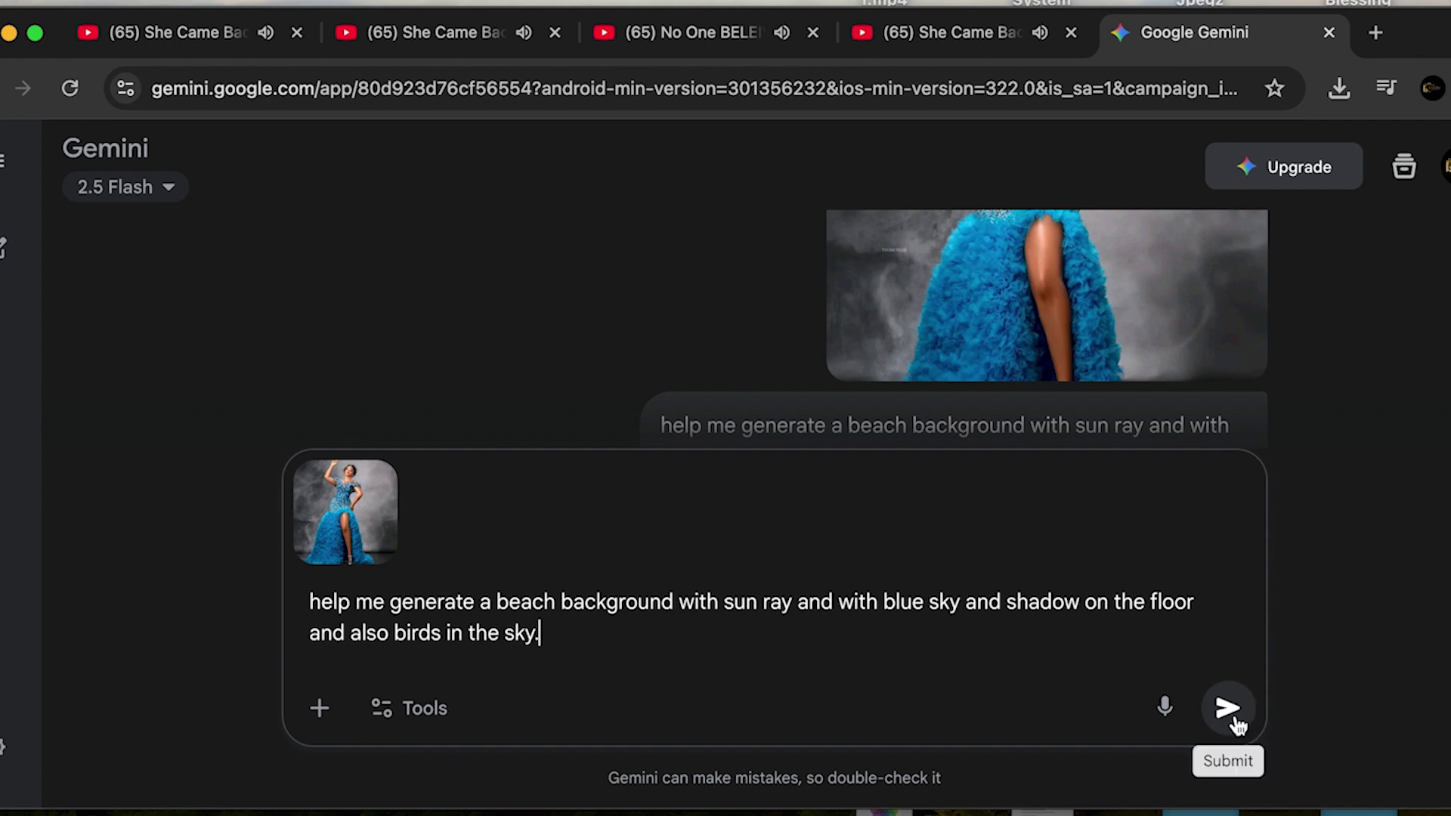
pyautogui.click(1227, 708)
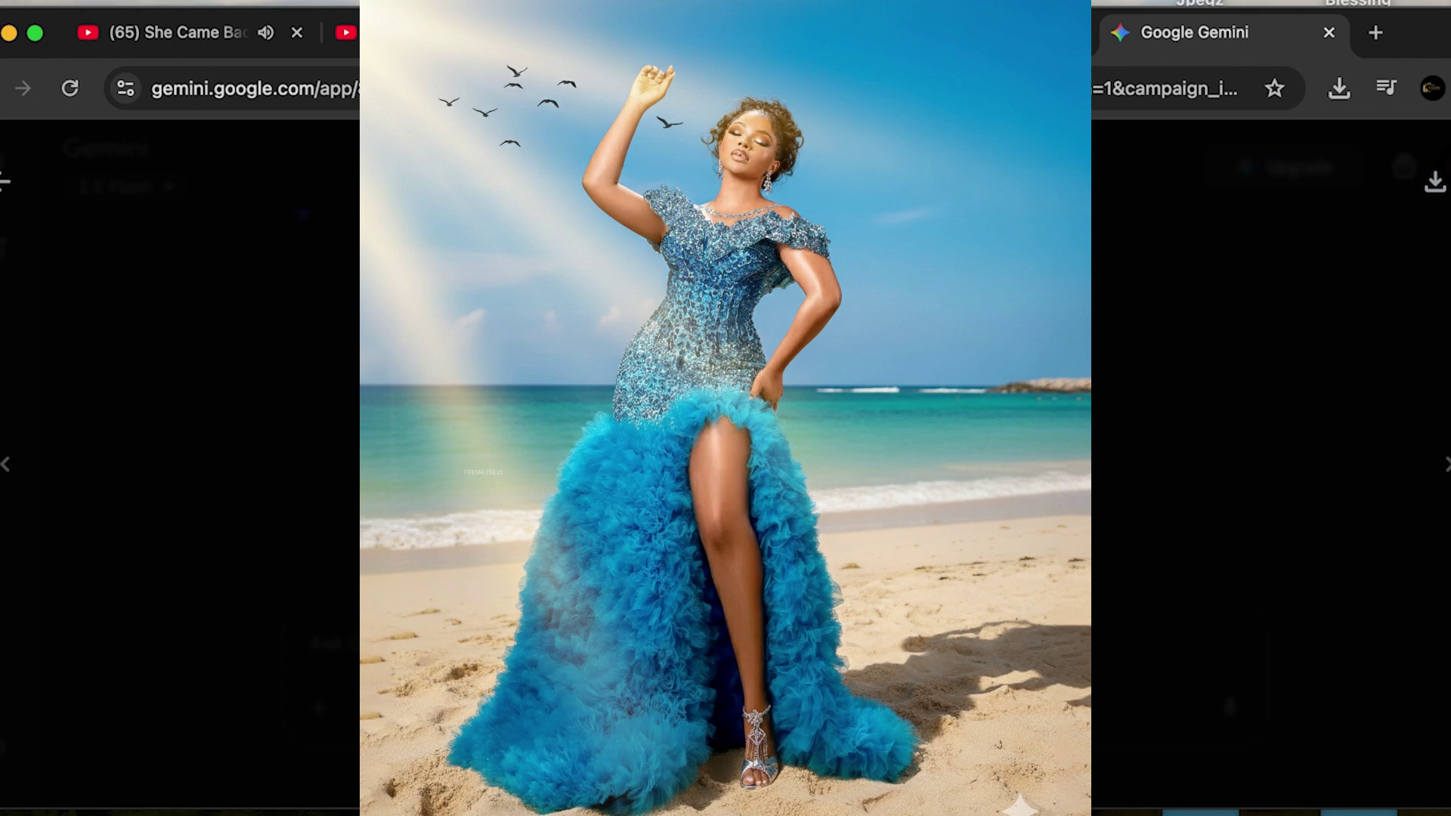
pyautogui.click(1435, 182)
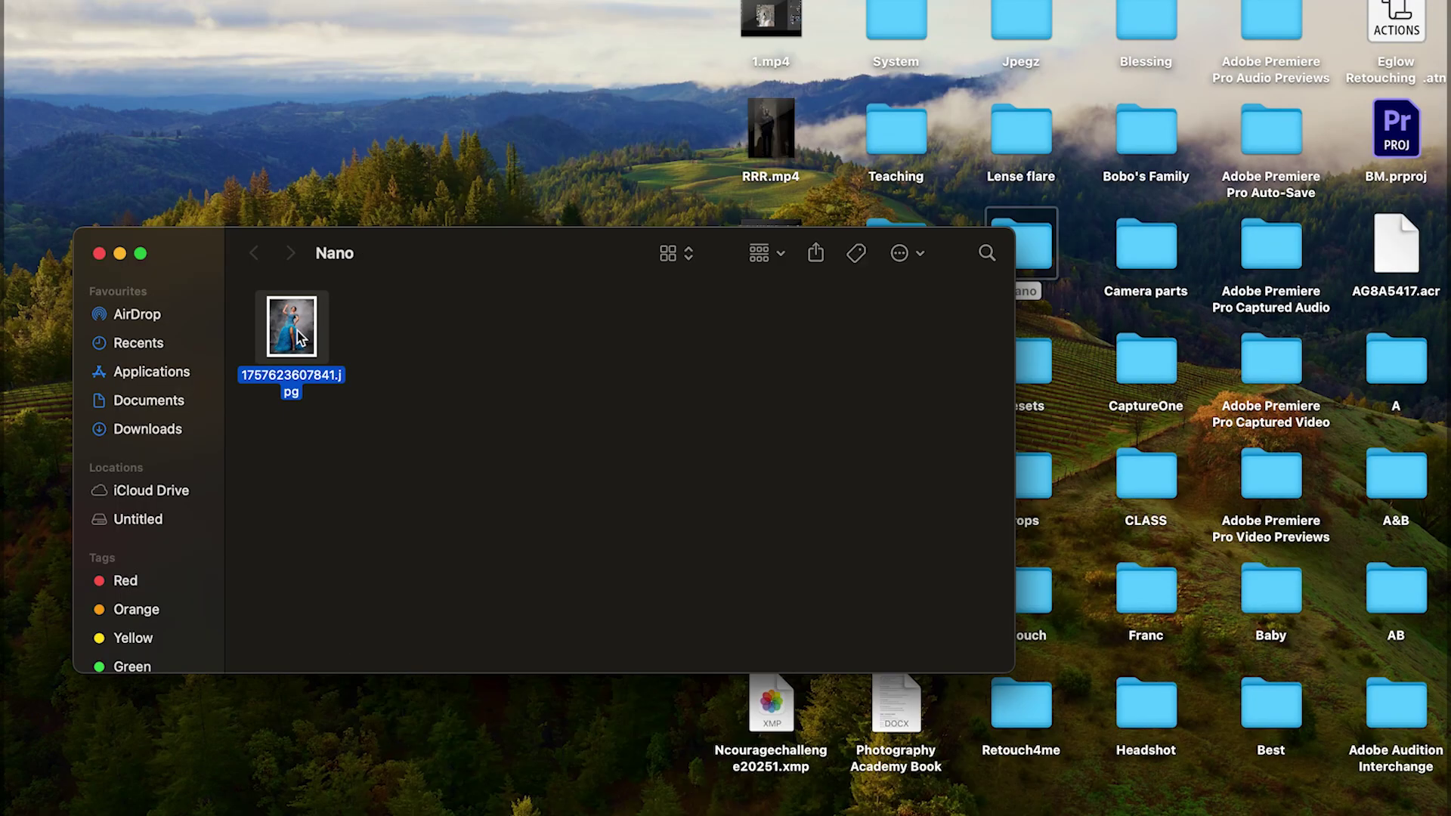
# Preview 1757623607841.jpg in the Nano folder, deselect it and move the folder window higher on the desktop.
pyautogui.press('space')
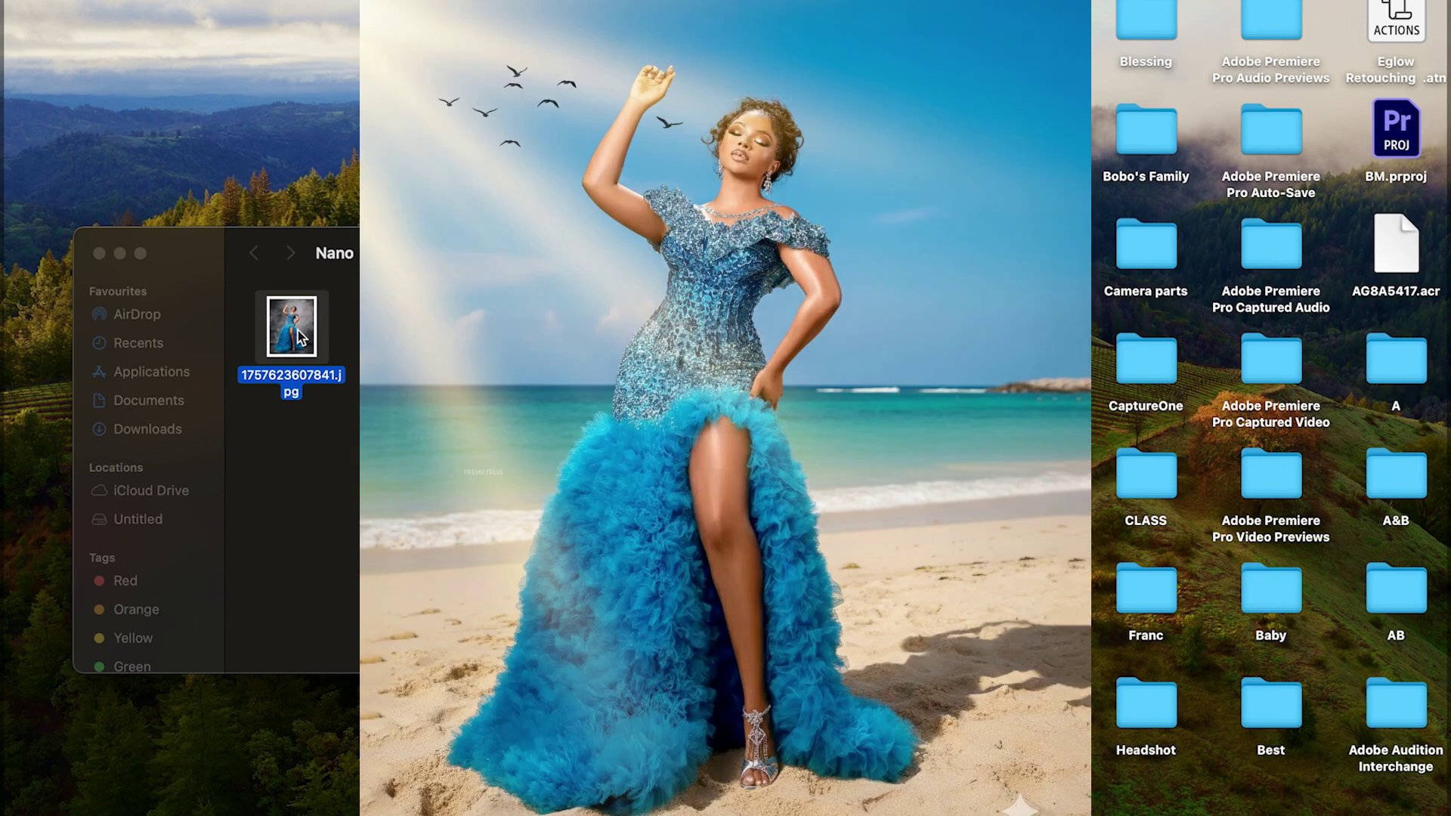
pyautogui.click(300, 337)
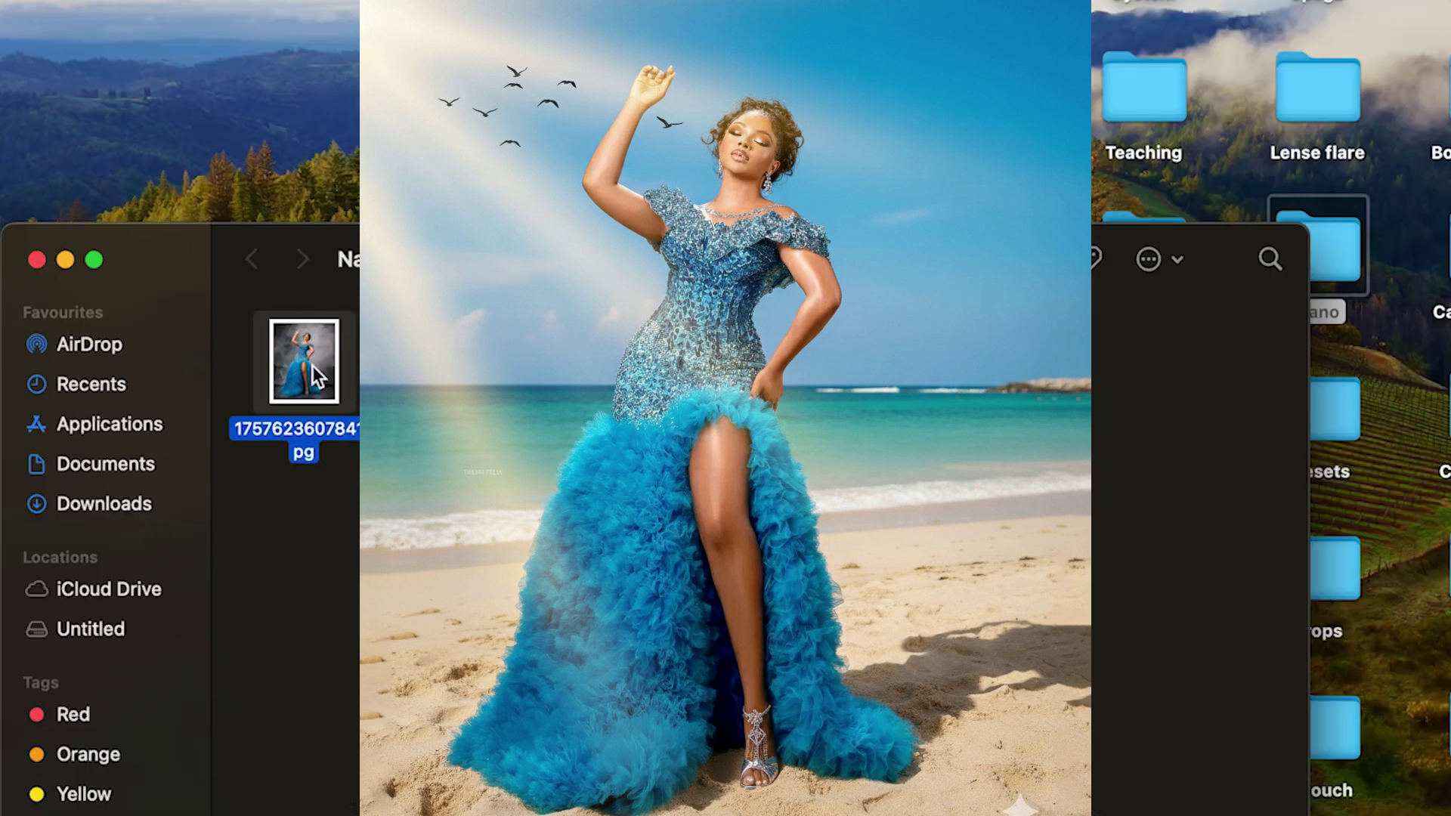
pyautogui.click(423, 393)
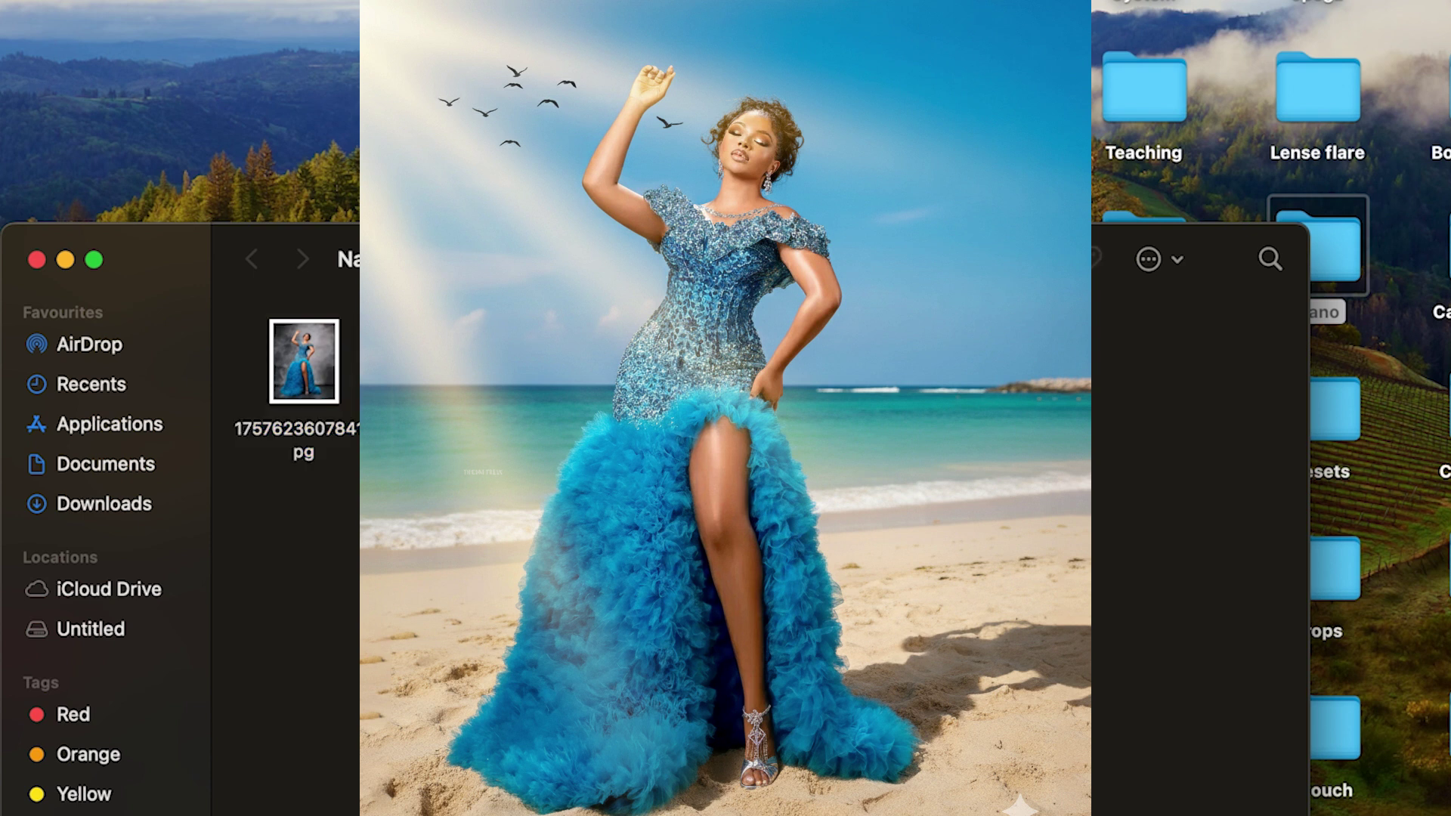
pyautogui.moveTo(605, 259); pyautogui.dragTo(523, 48)
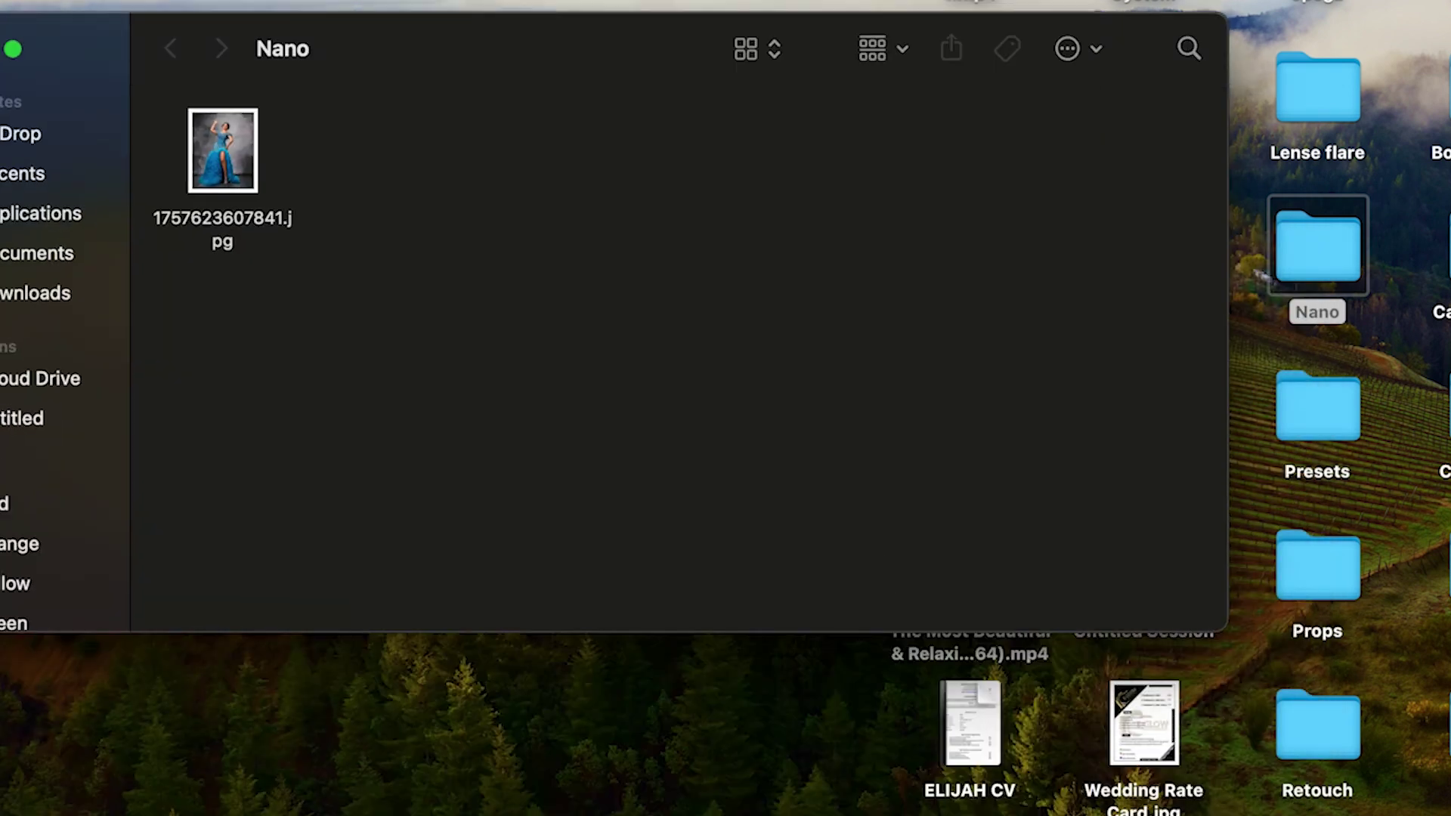
# Switch to Chrome and search Google for "nano banana ai" from a new tab.
pyautogui.press('super+Tab')
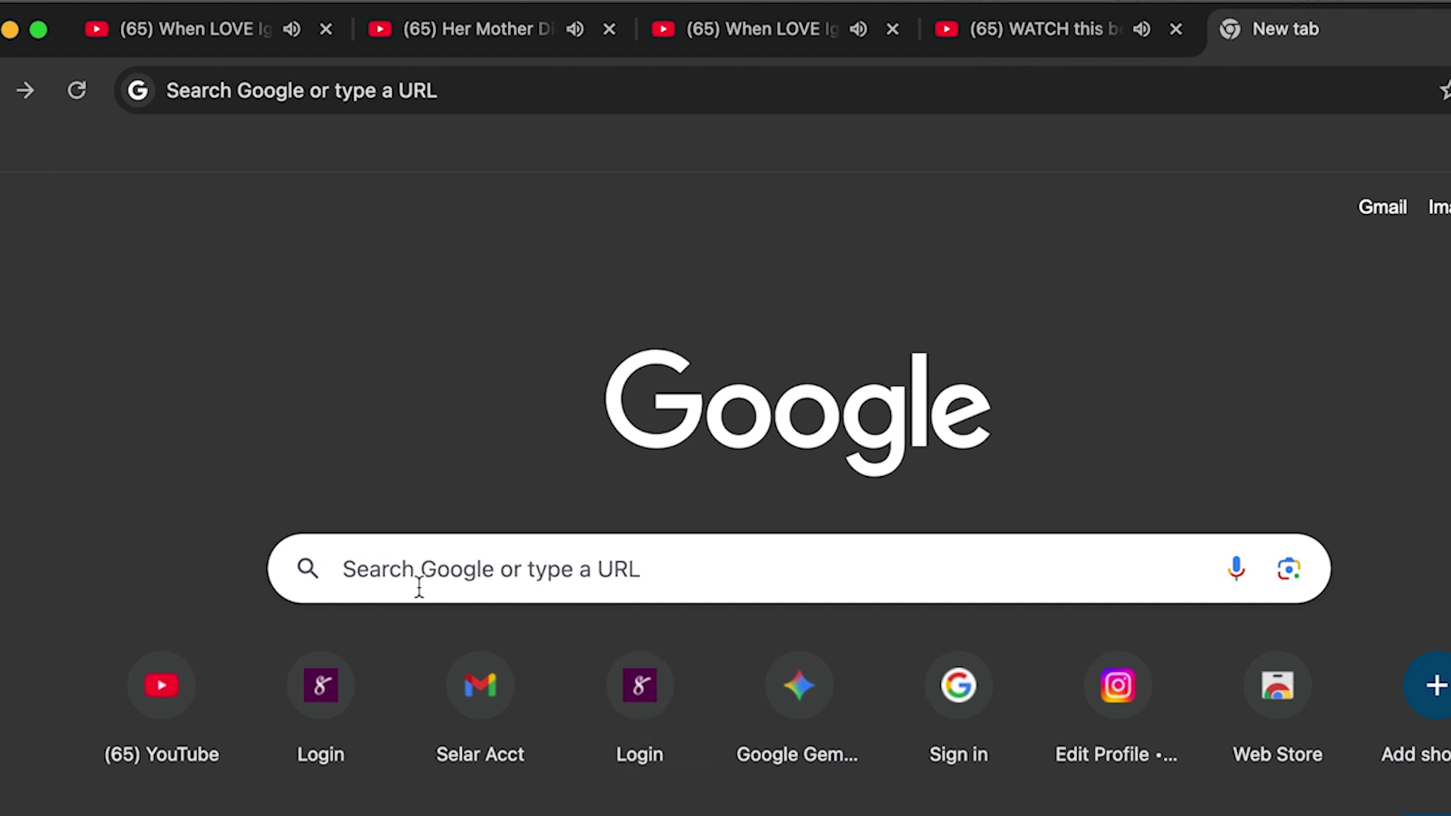
pyautogui.click(680, 573)
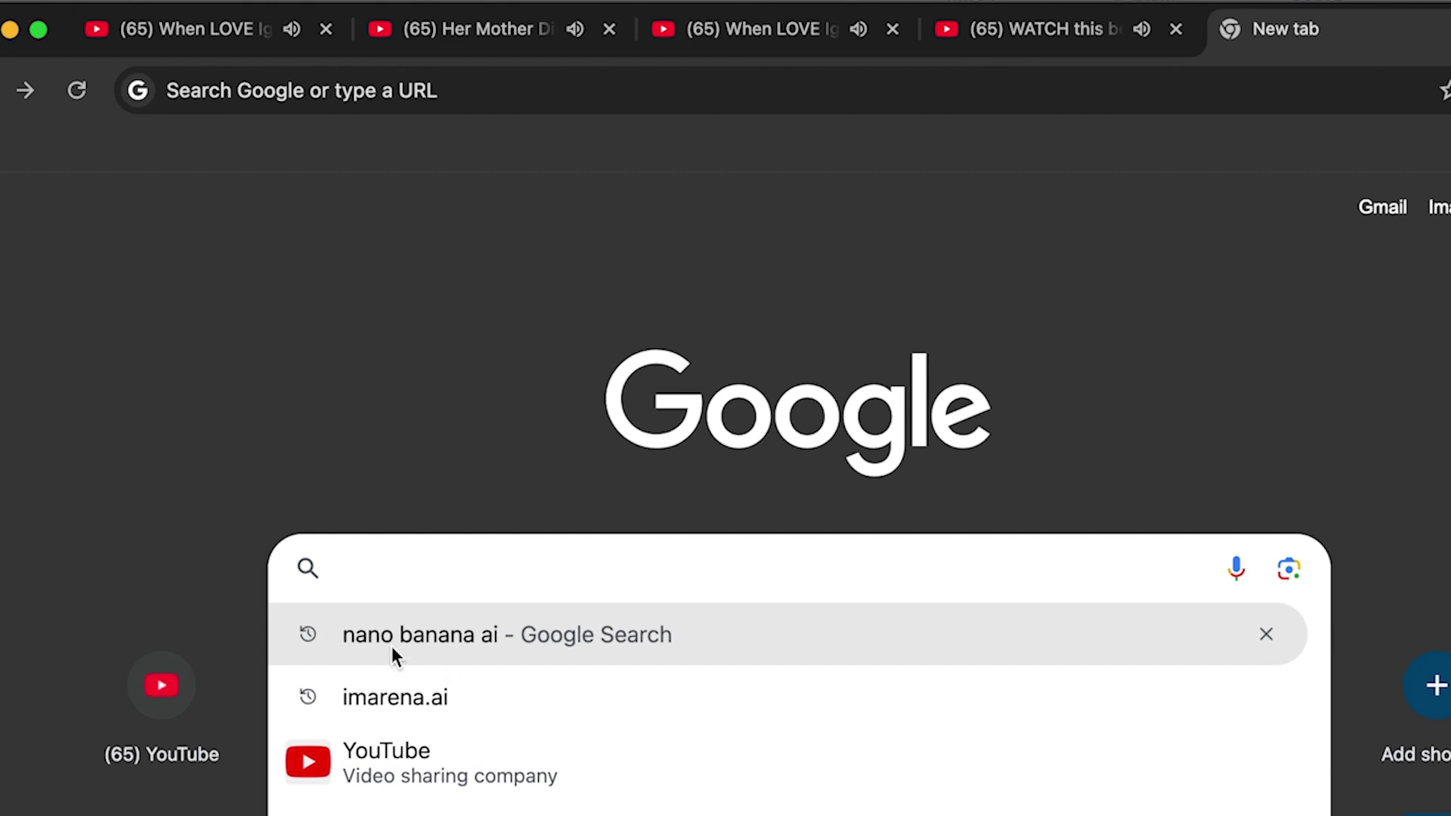
pyautogui.click(524, 633)
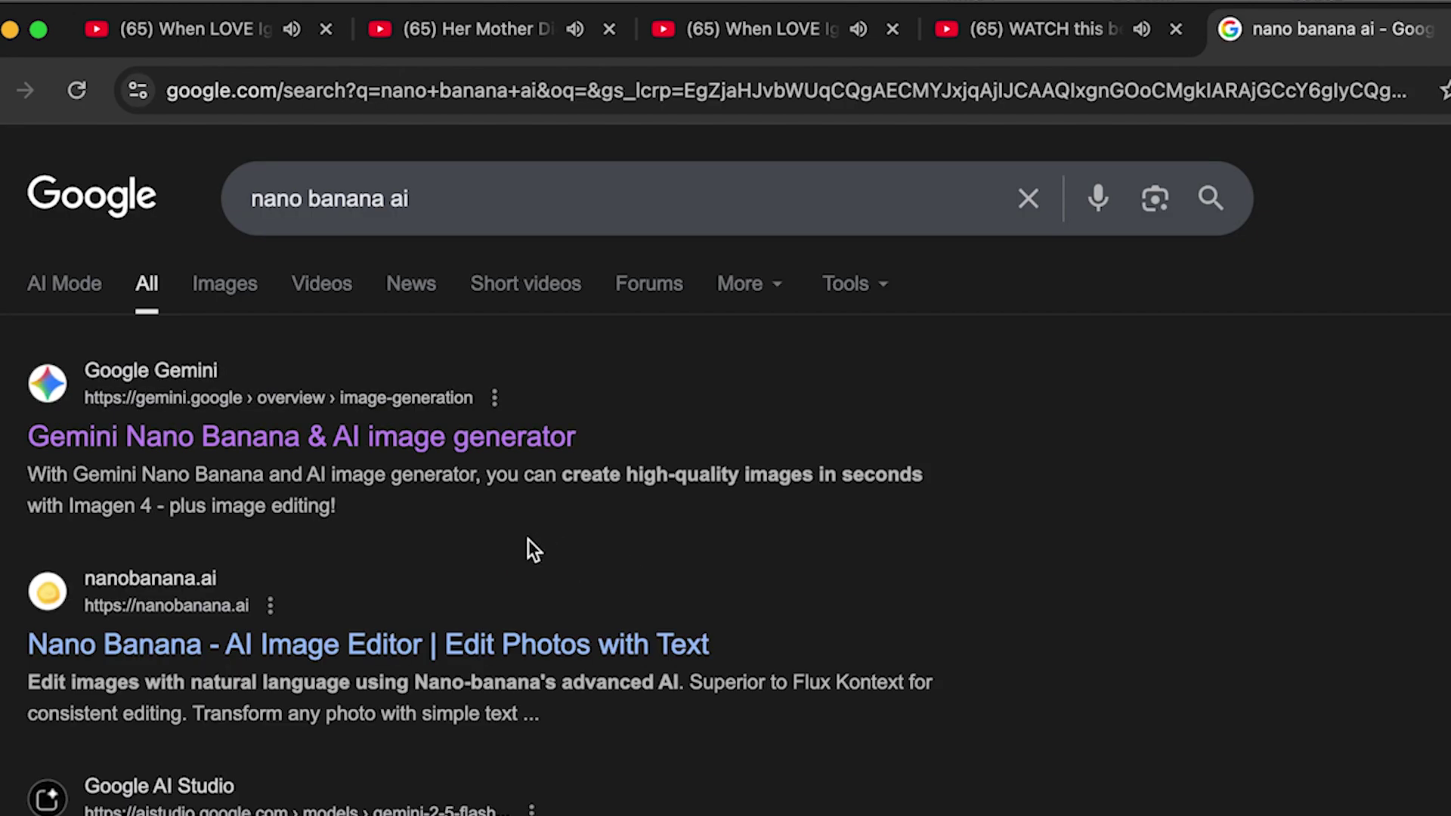
# Look through the search results and open "Gemini Nano Banana & AI image generator".
pyautogui.scroll(-1, 532, 541)
pyautogui.scroll(-4, 531, 541)
pyautogui.scroll(5, 533, 544)
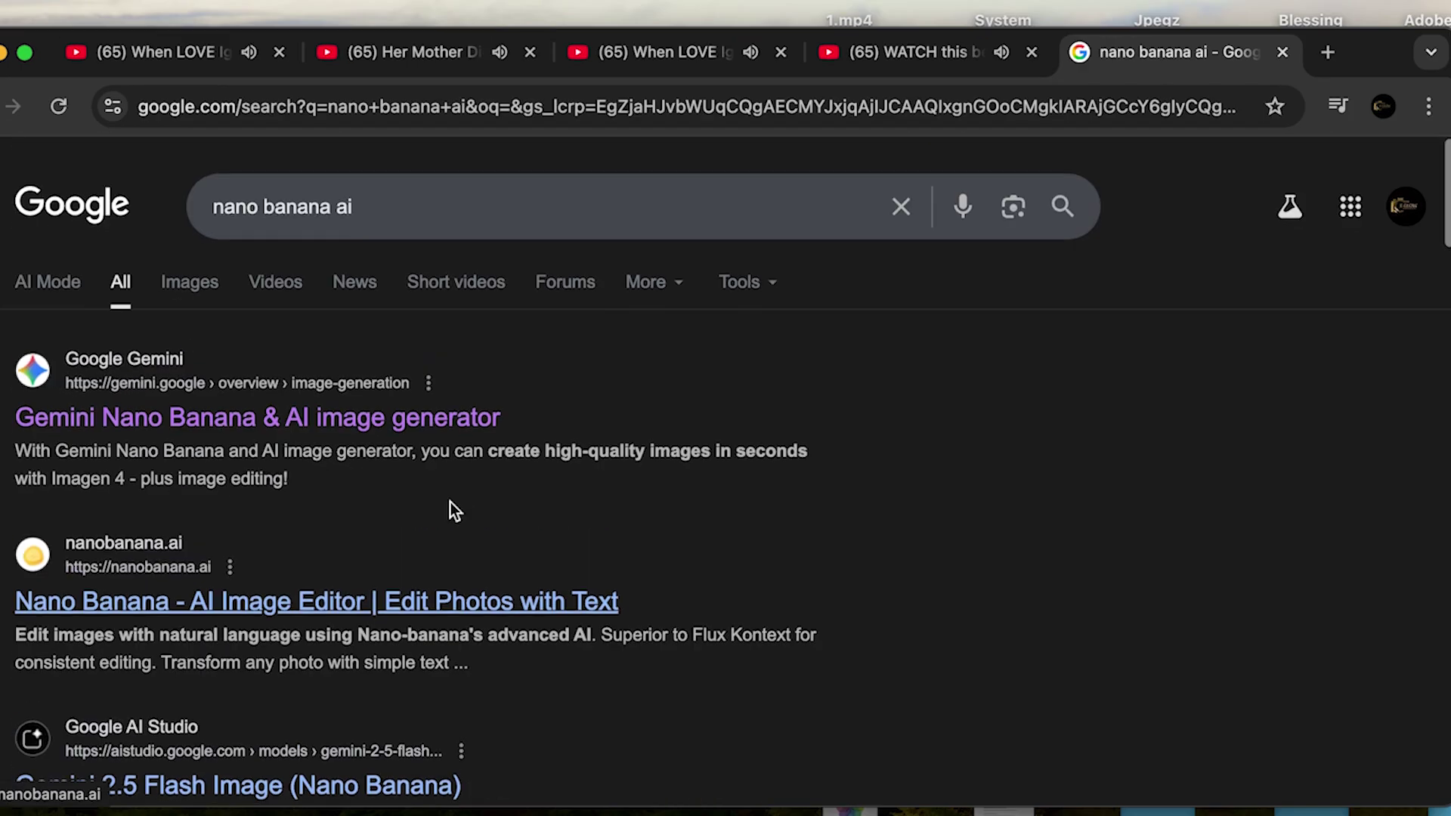
pyautogui.click(211, 417)
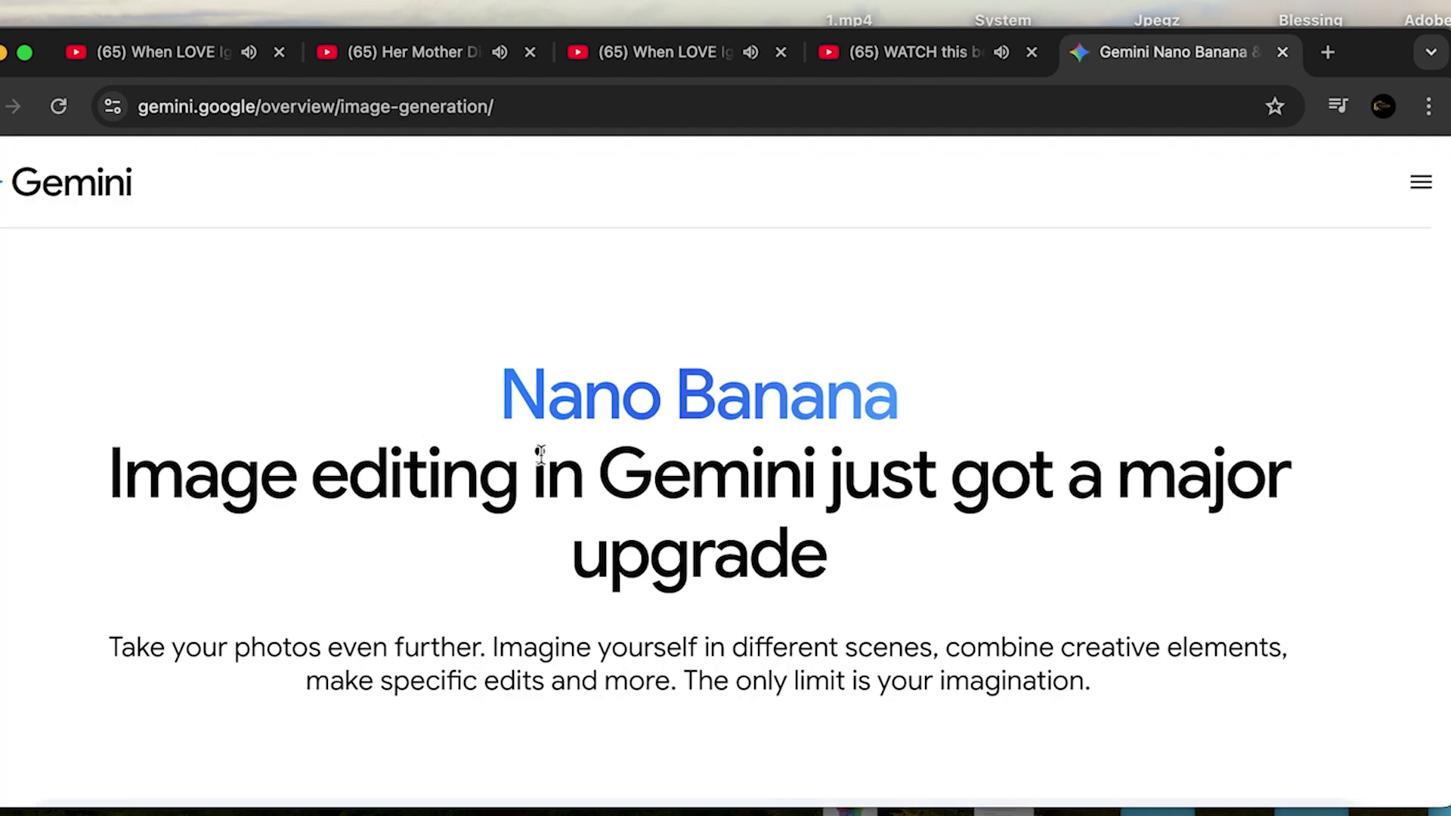
# Launch the Gemini app from the Nano Banana overview page and check its model choices, keeping 2.5 Flash.
pyautogui.scroll(-5, 583, 473)
pyautogui.scroll(4, 583, 473)
pyautogui.scroll(-1, 582, 473)
pyautogui.scroll(3, 460, 321)
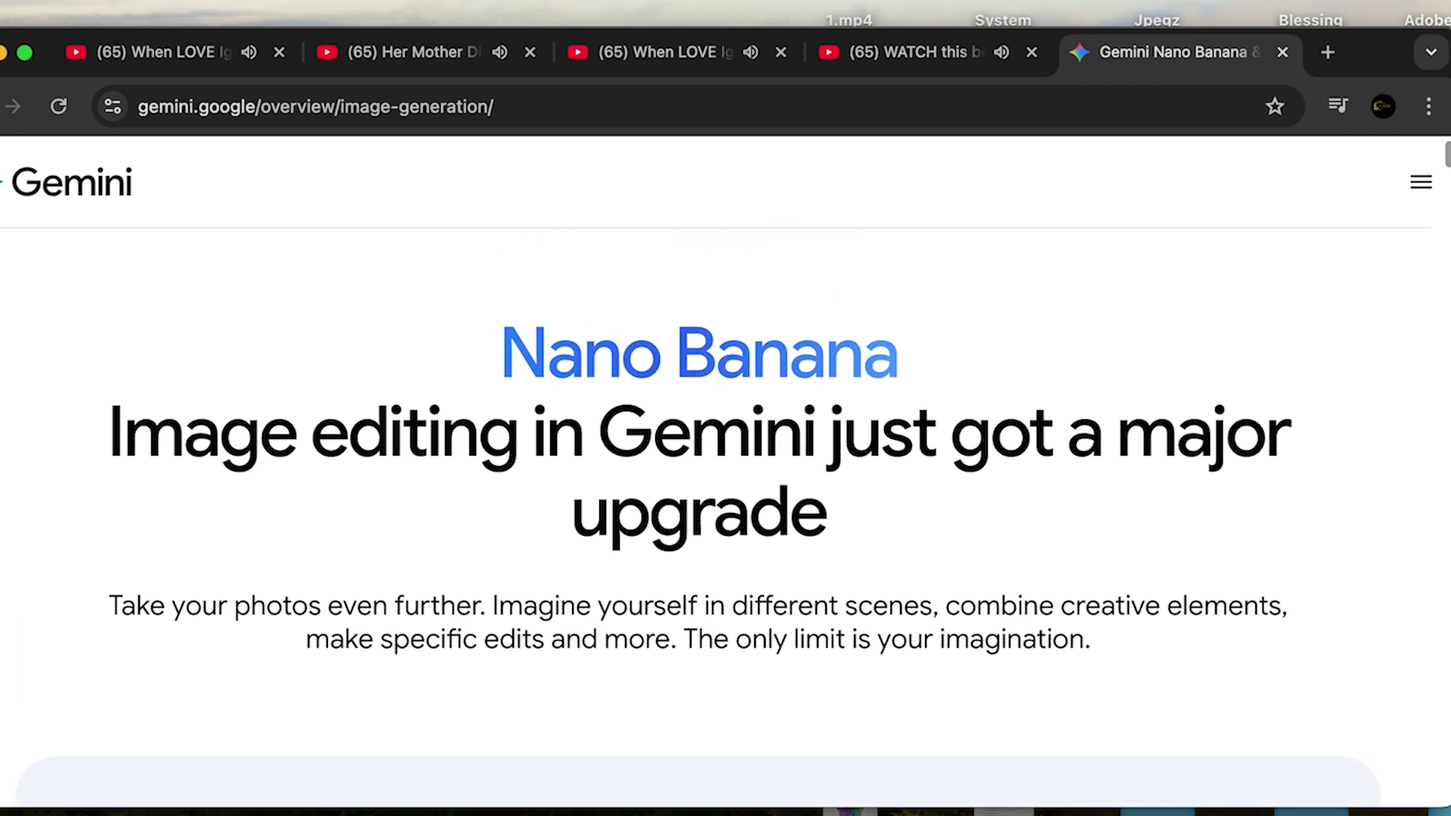
pyautogui.click(1422, 189)
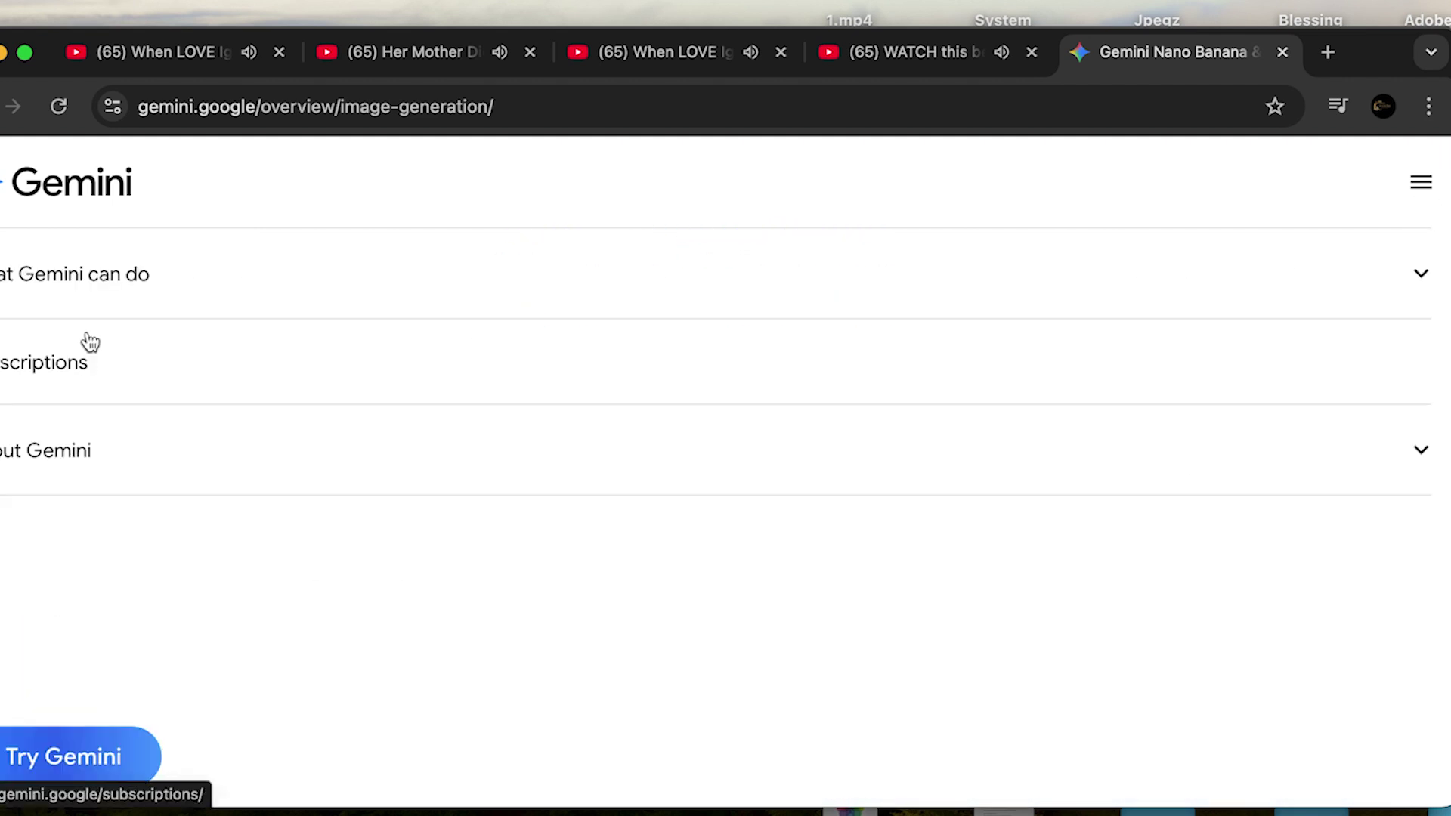
pyautogui.click(68, 758)
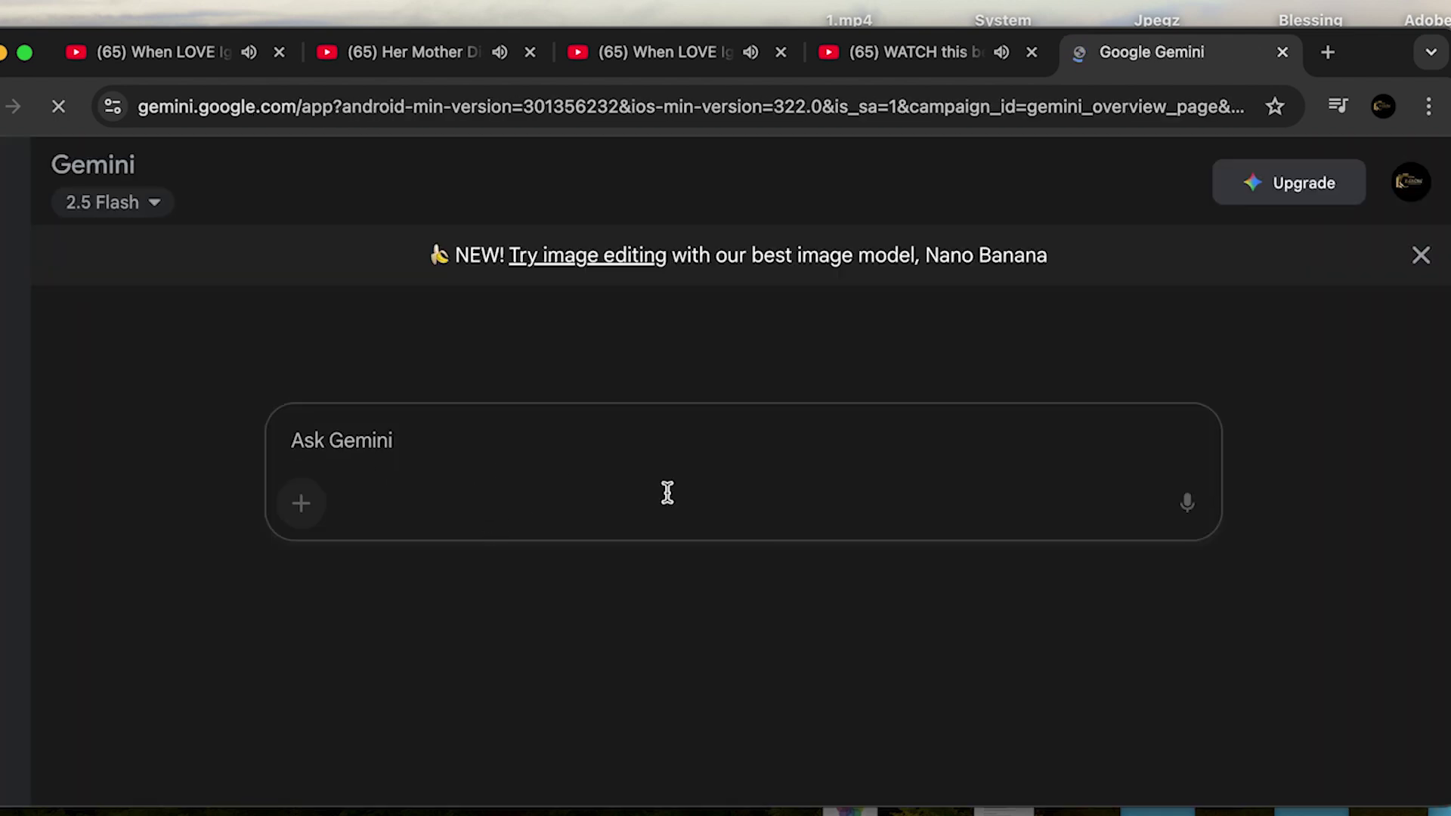
pyautogui.click(161, 216)
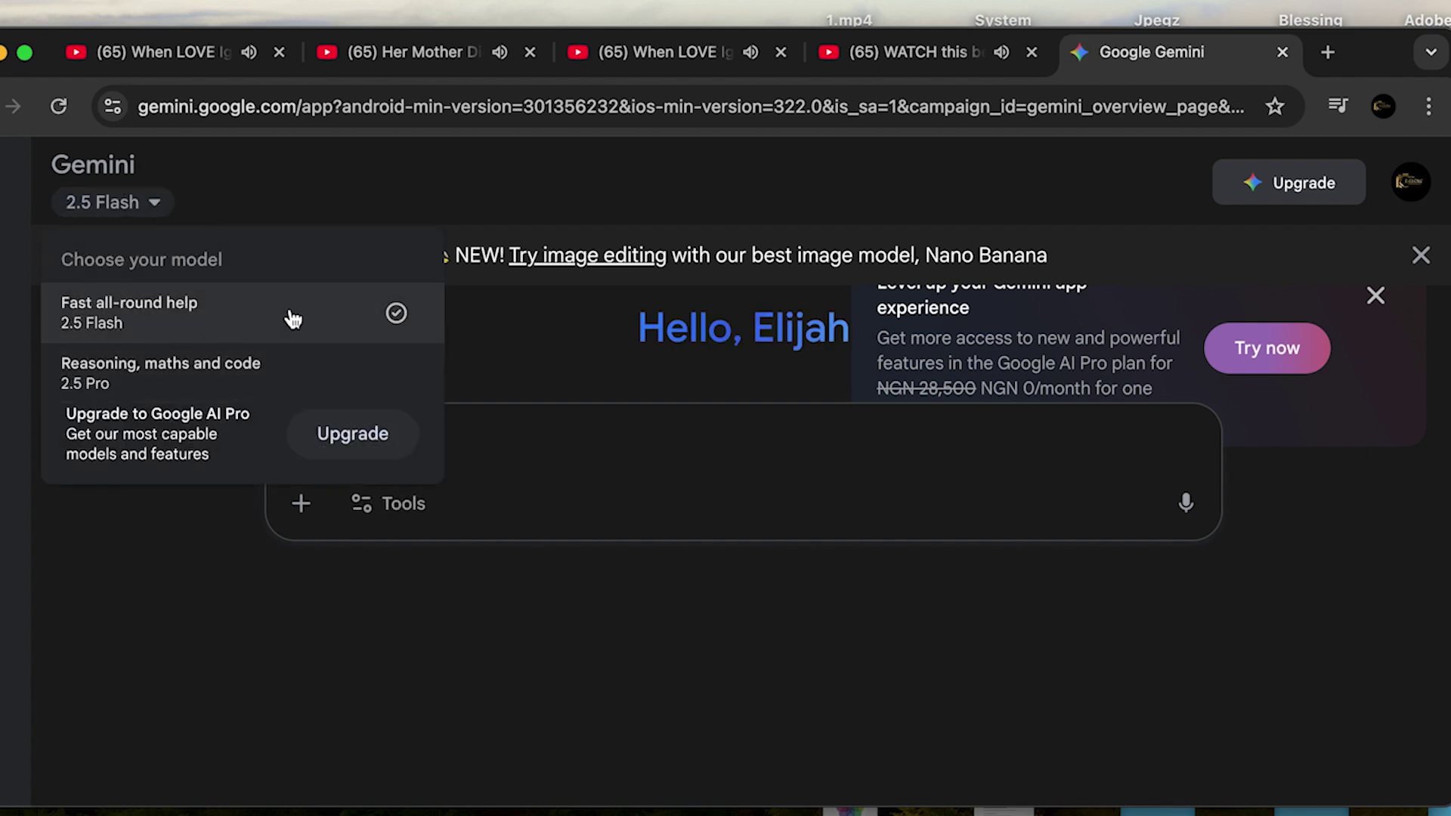
pyautogui.click(223, 208)
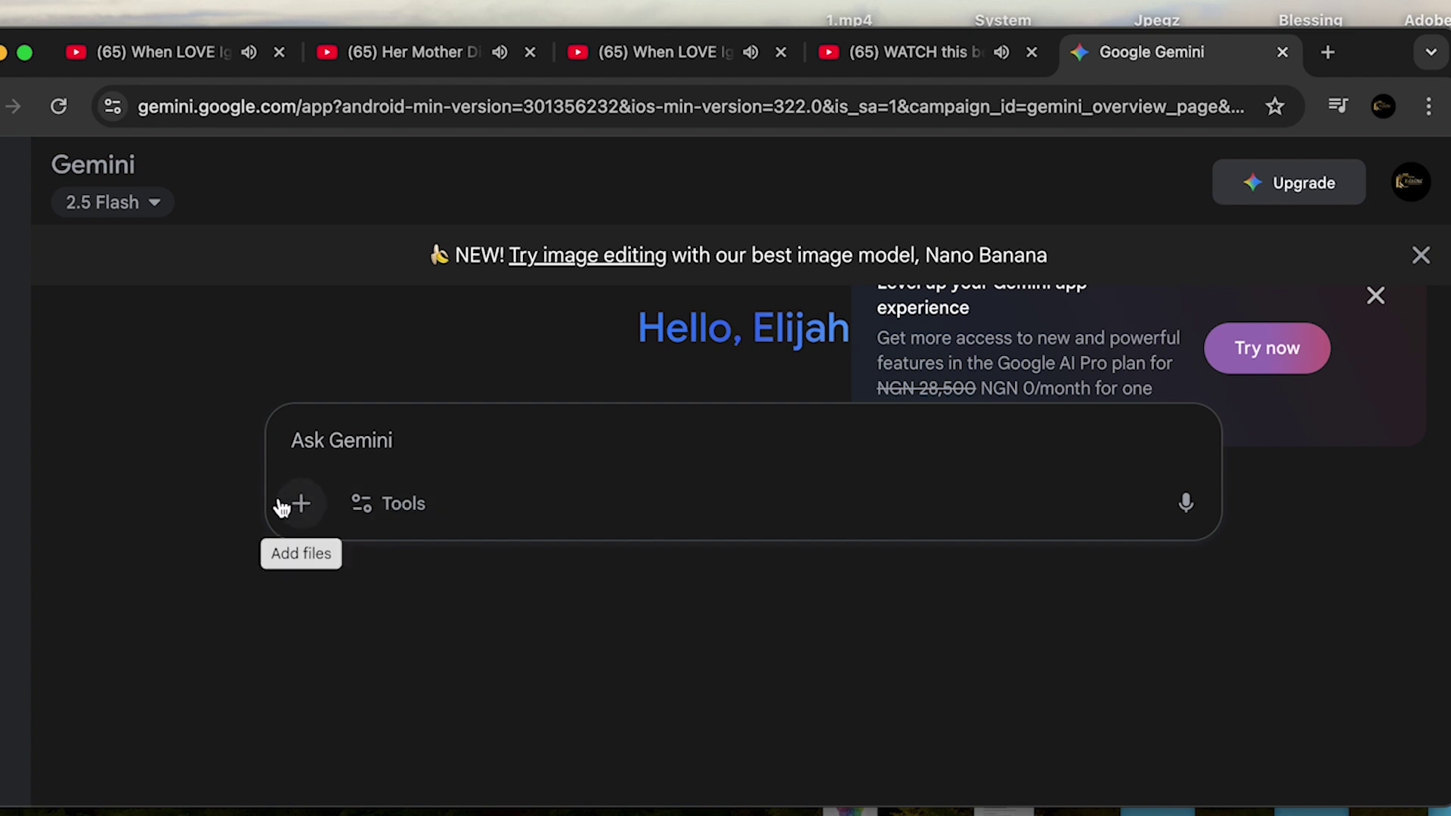
# Upload the photo 1757623607841.jpg from the Downloads folder to the Gemini prompt.
pyautogui.click(303, 505)
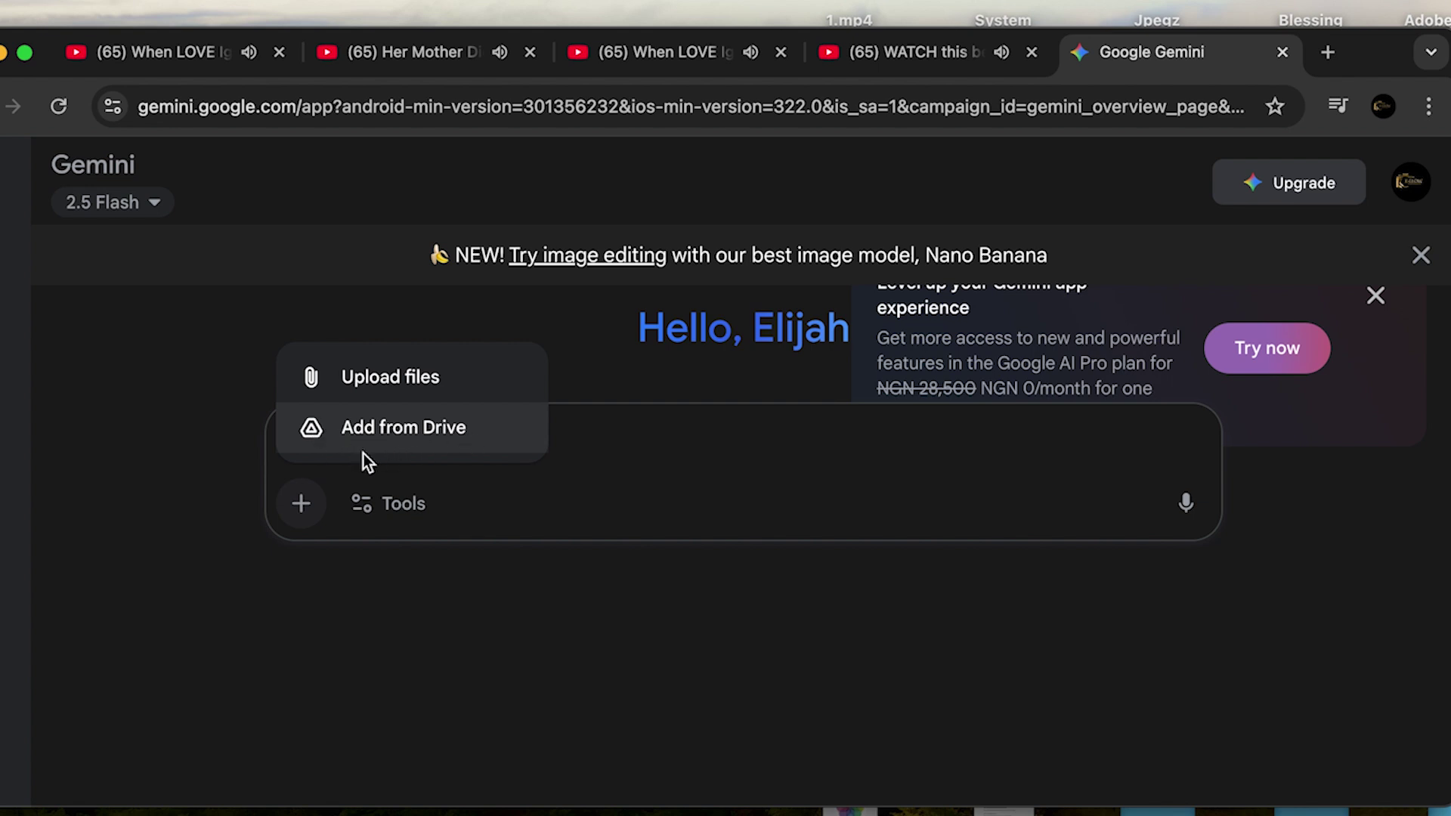
pyautogui.click(418, 382)
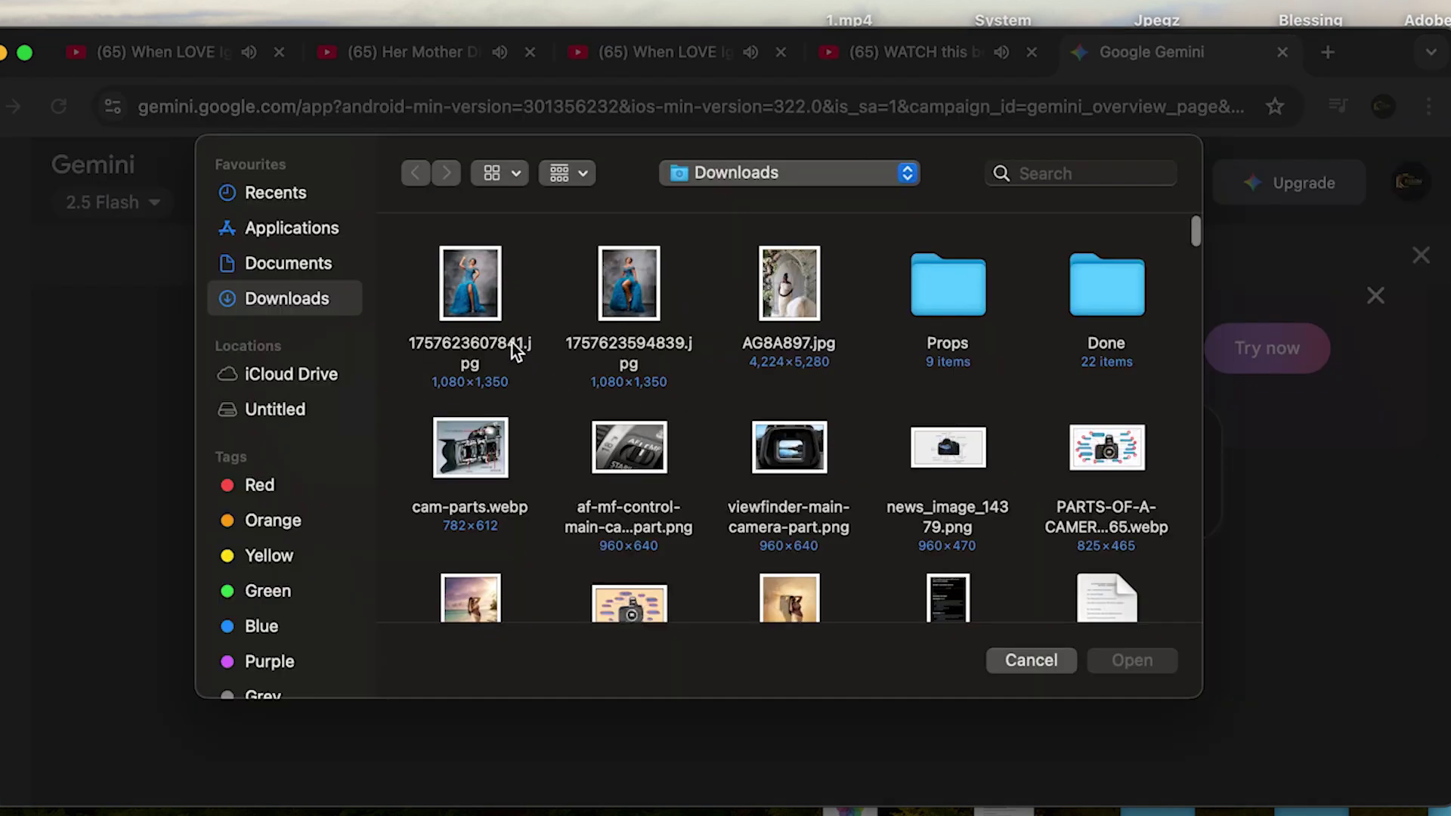
pyautogui.scroll(-2, 648, 427)
pyautogui.scroll(2, 628, 420)
pyautogui.scroll(-2, 673, 378)
pyautogui.scroll(2, 529, 325)
pyautogui.click(492, 291)
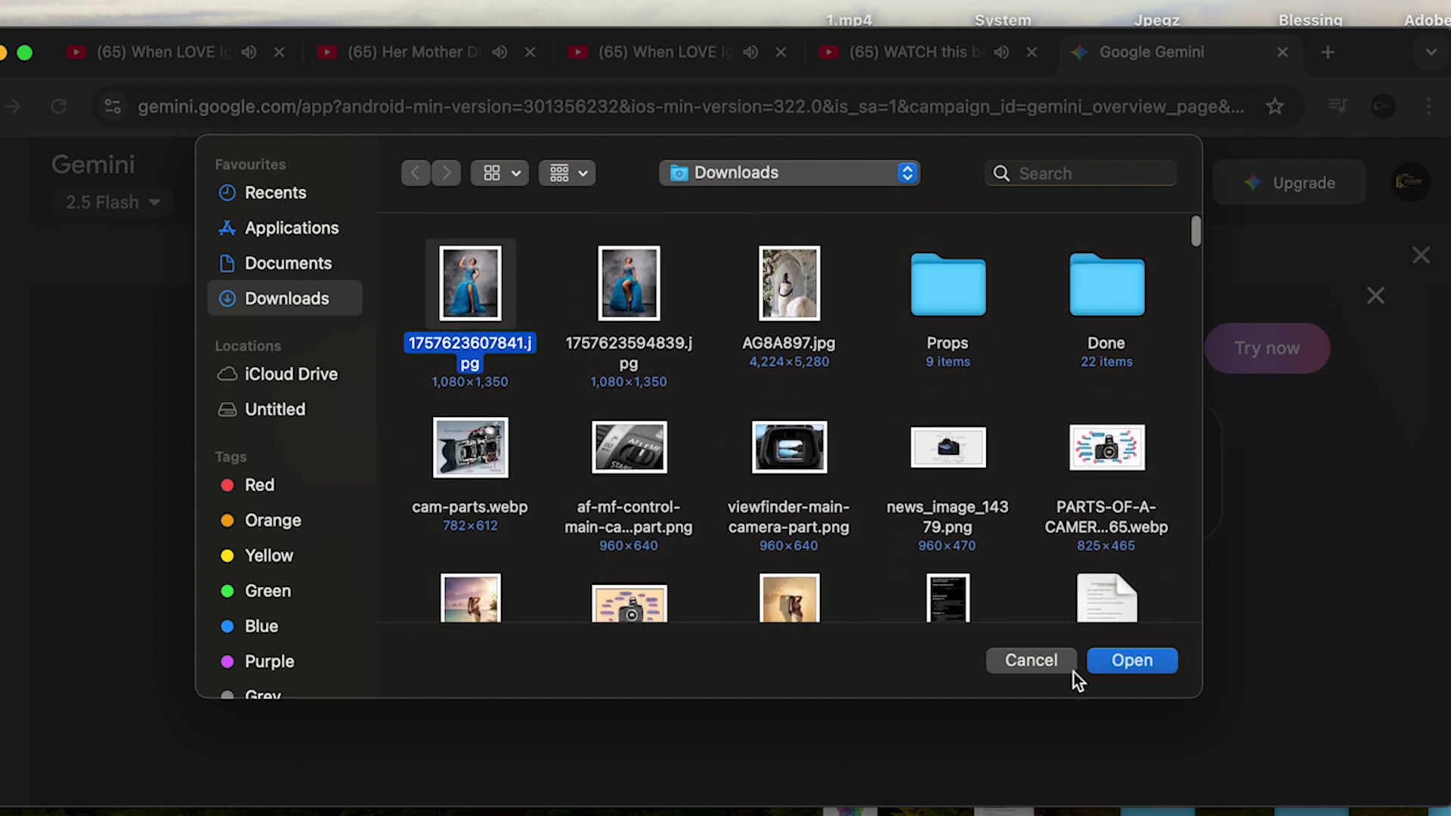
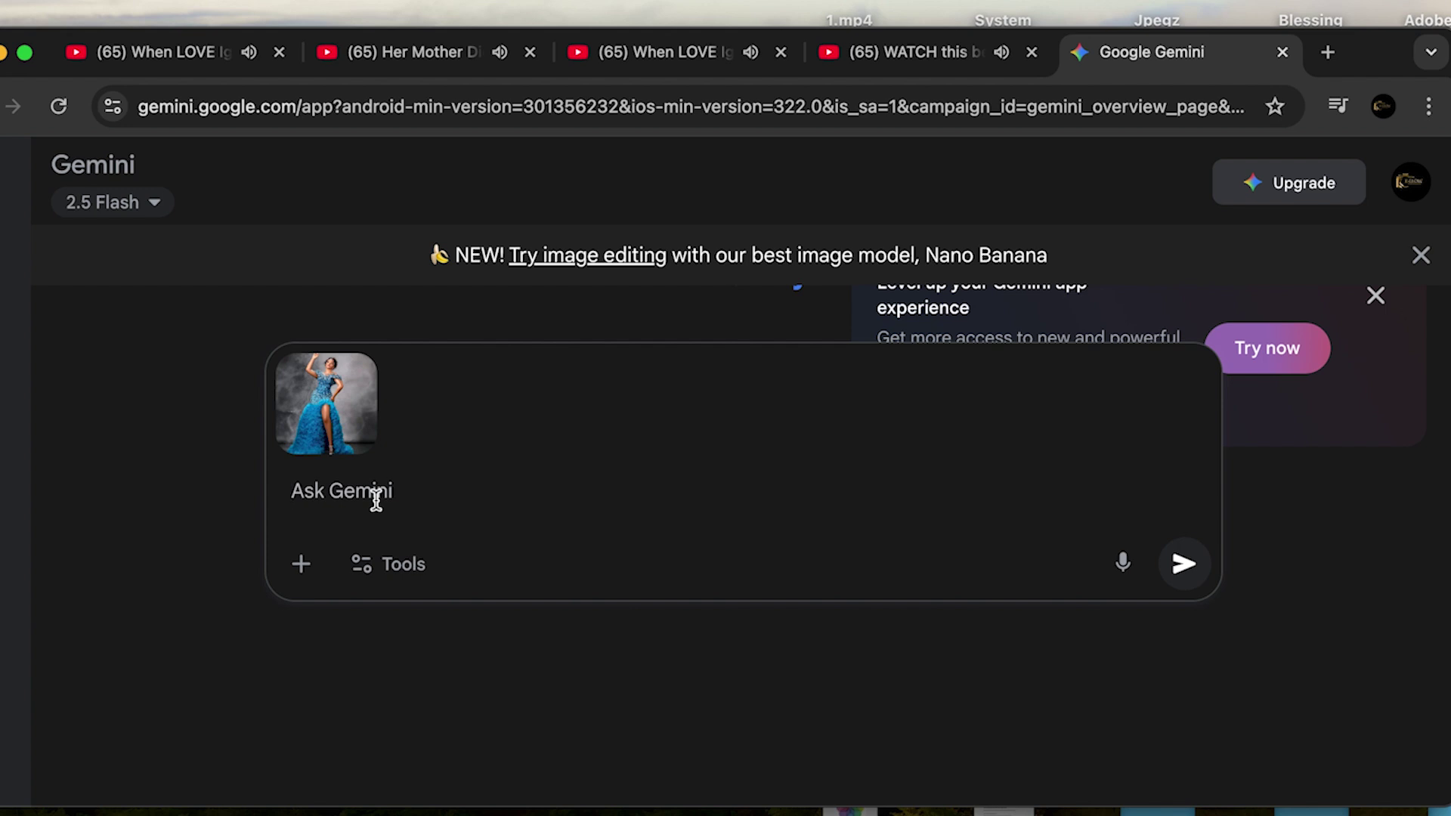
# Write the prompt "help me generate a beach background with sun ray and with blue sky and shadow." for the uploaded photo.
pyautogui.write('help ')
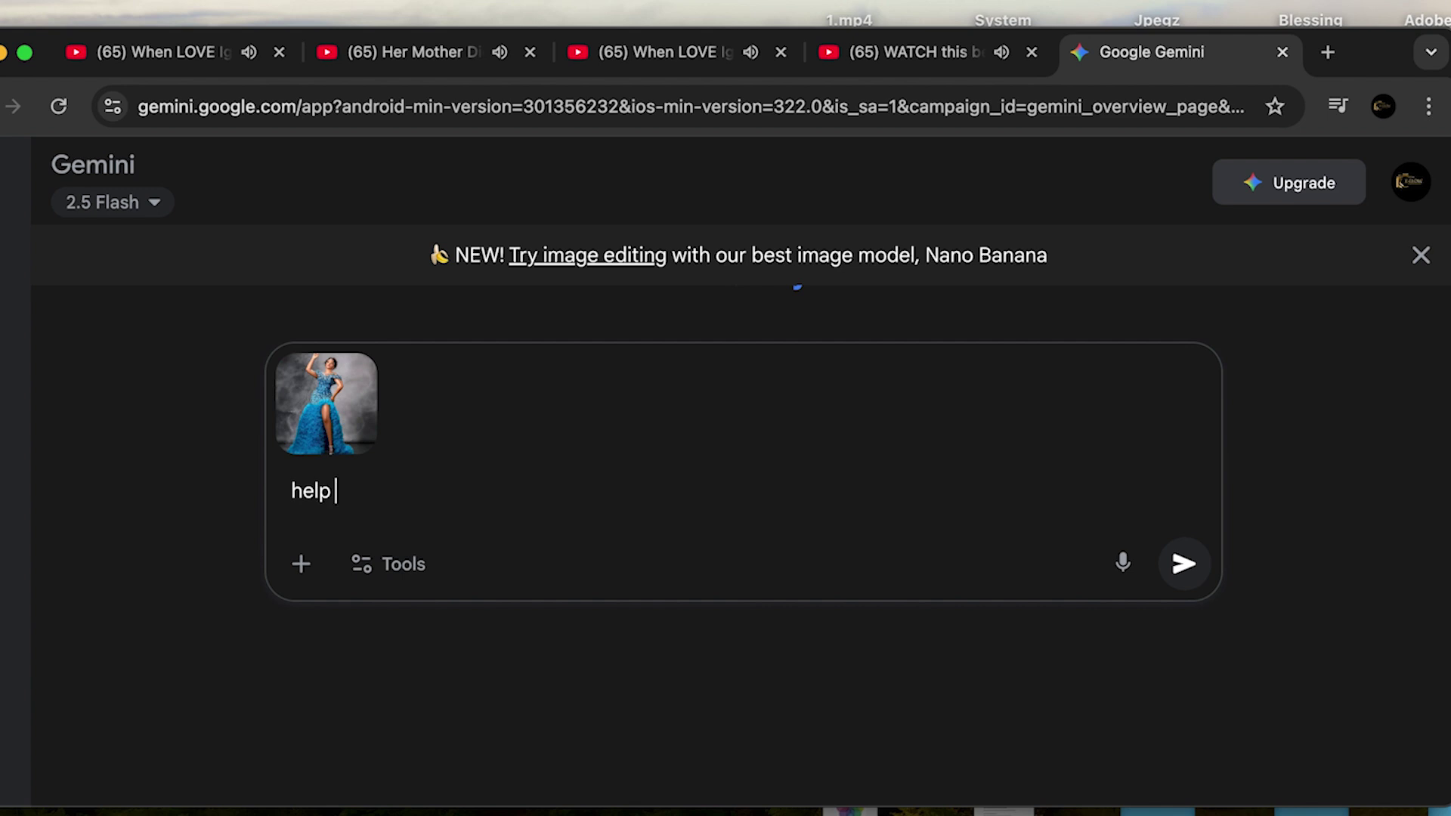
pyautogui.write('me gene')
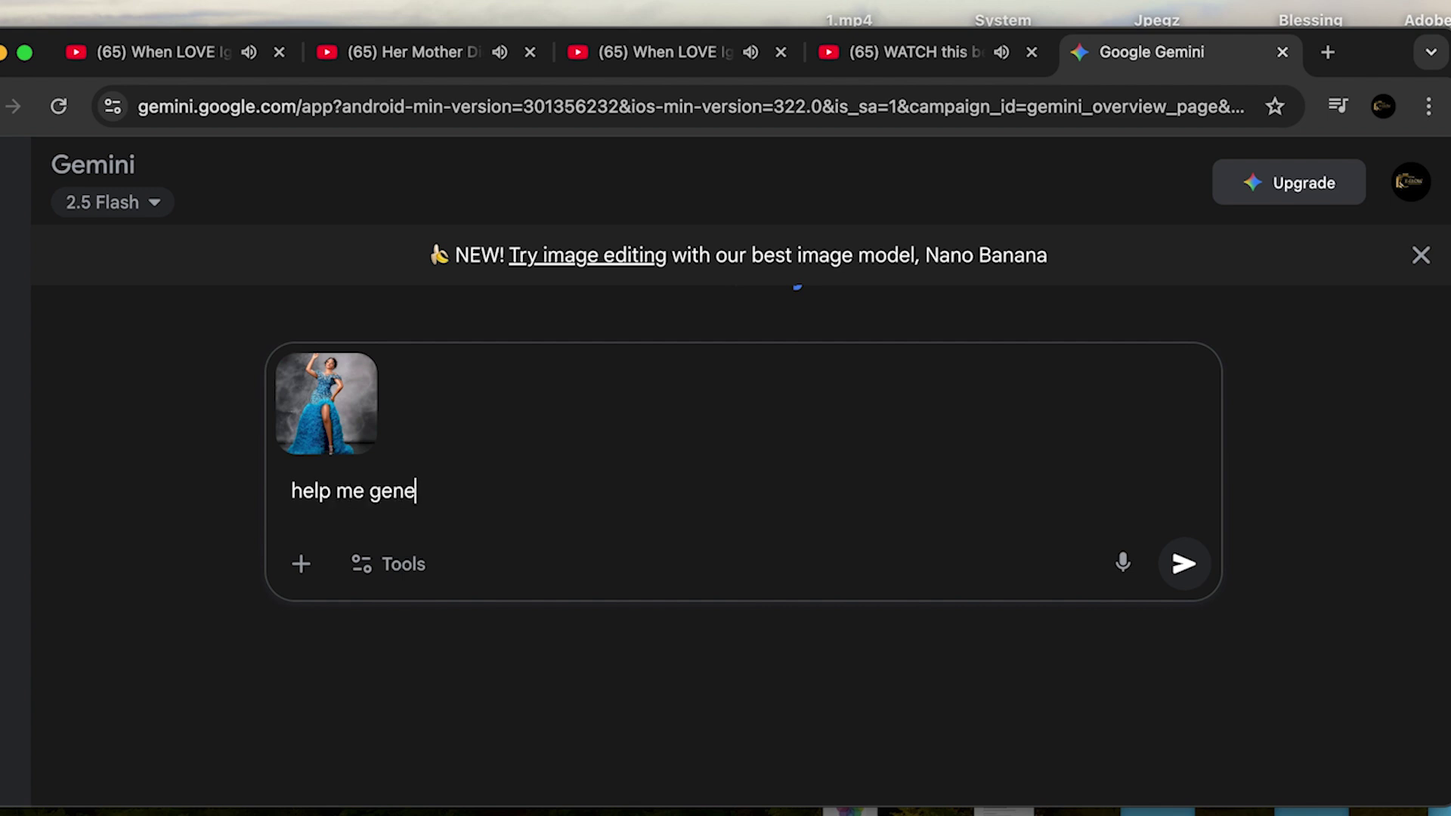
pyautogui.write('rate a be')
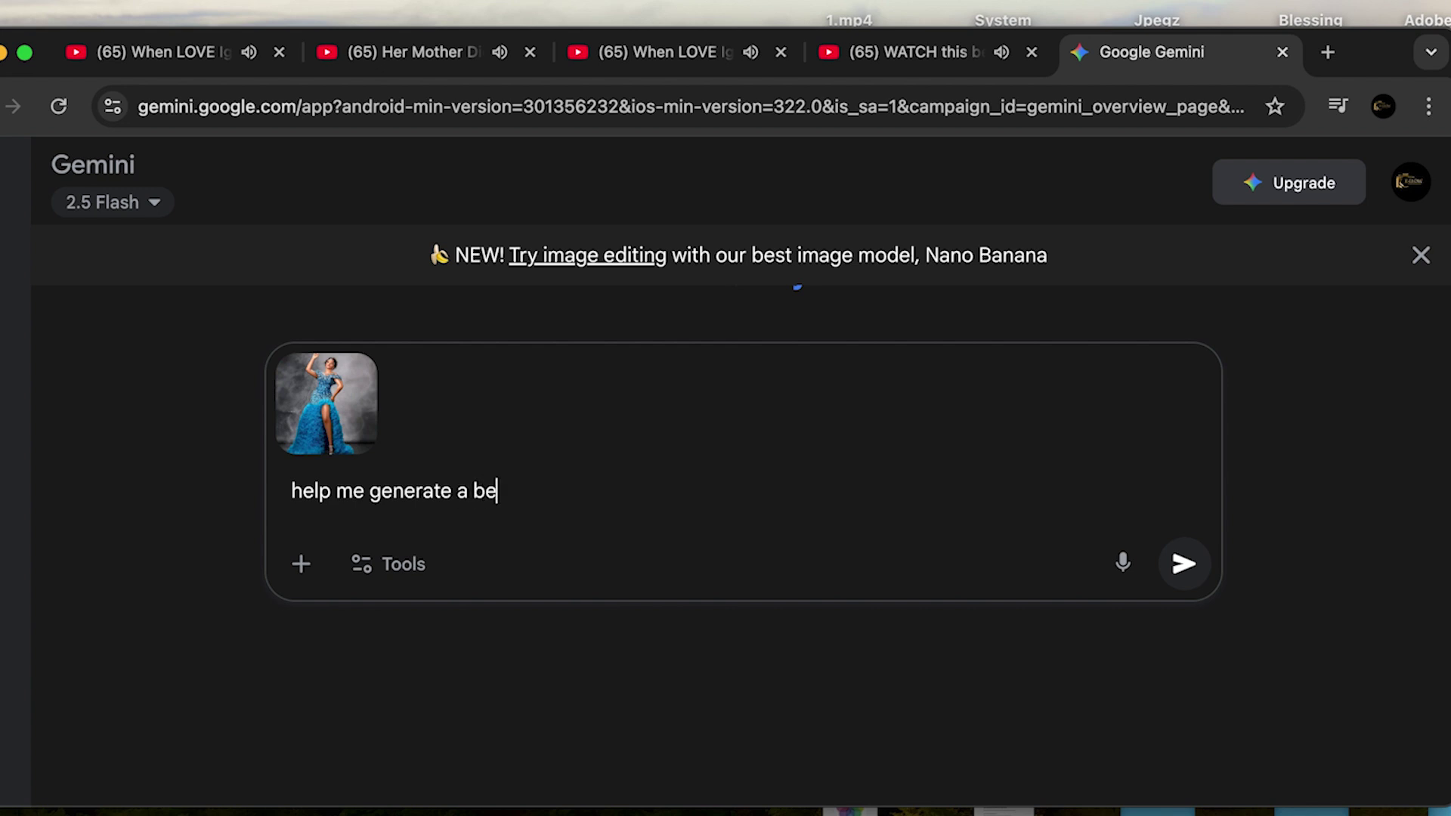
pyautogui.write('ach backgr')
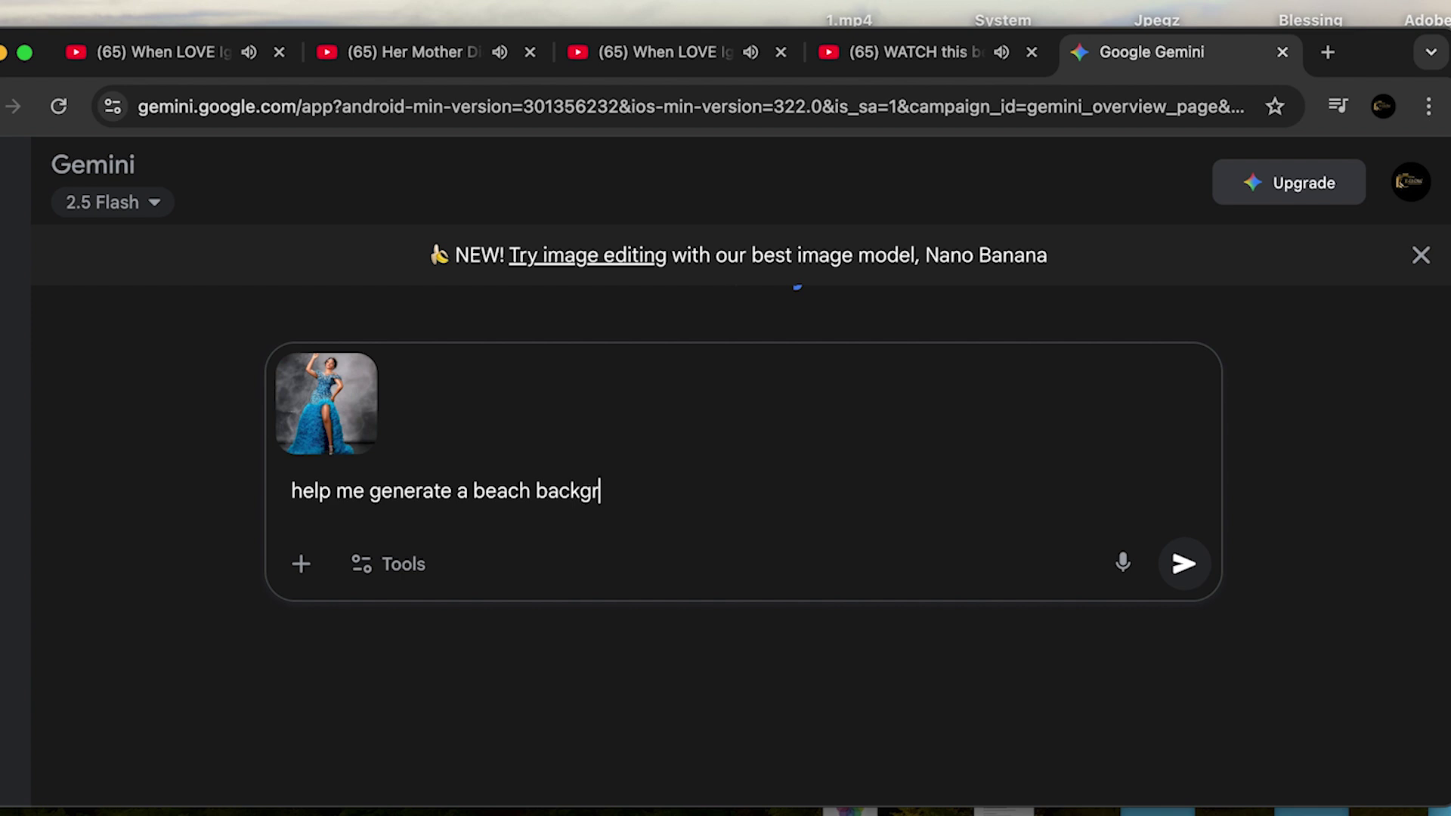
pyautogui.write('ound with su')
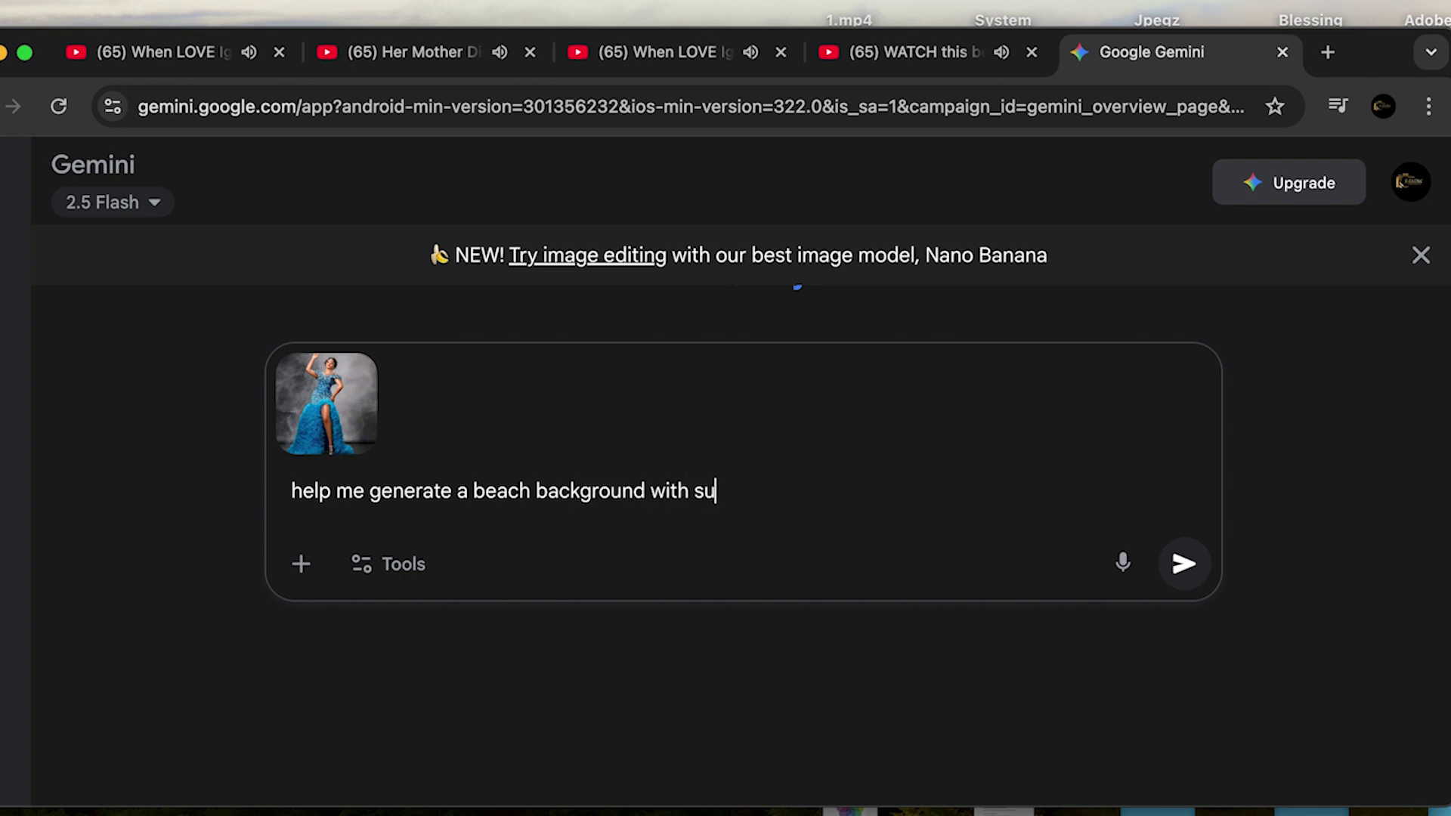
pyautogui.write('n ray')
pyautogui.write('and with ')
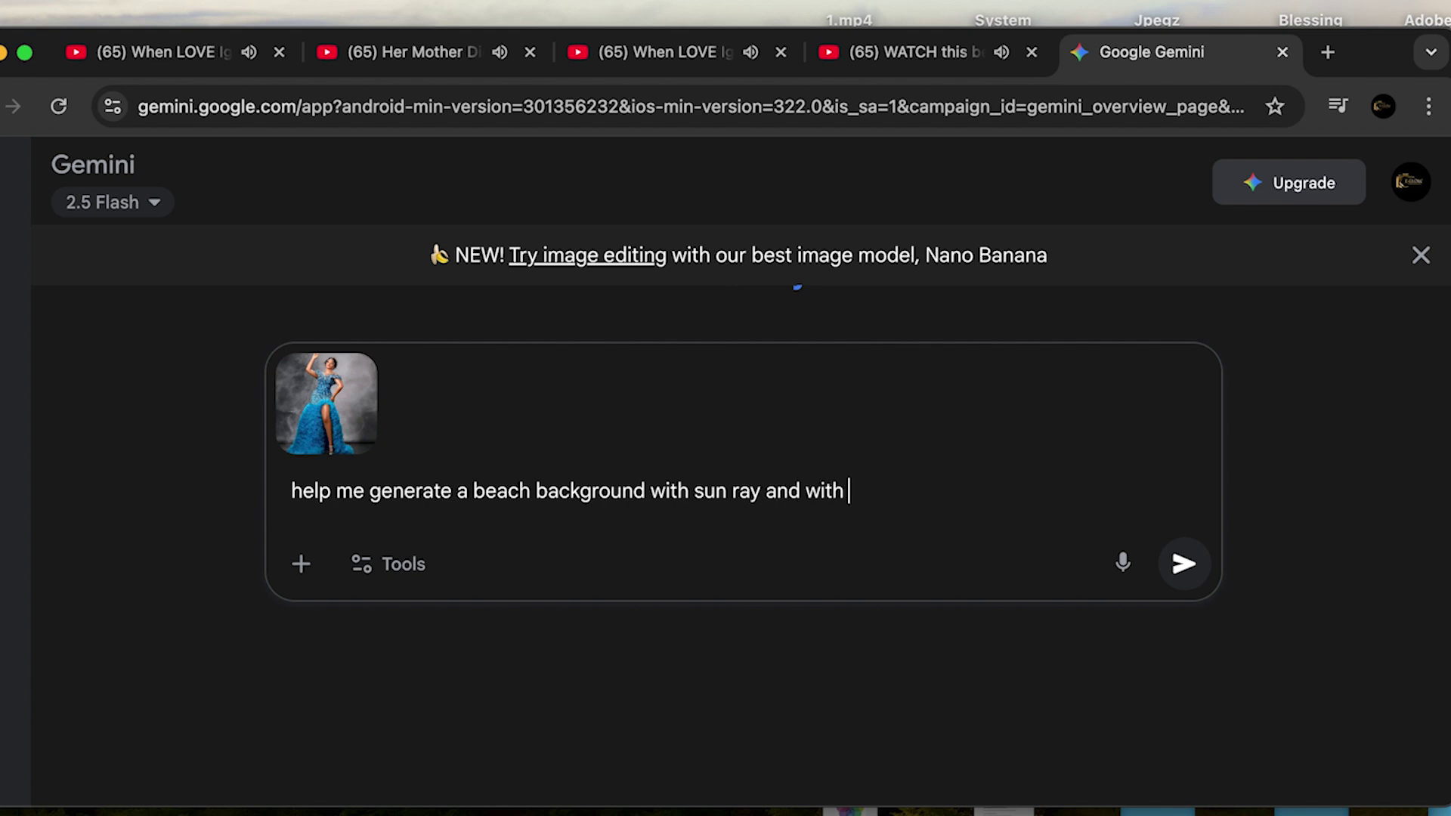
pyautogui.write('blue sky and sh')
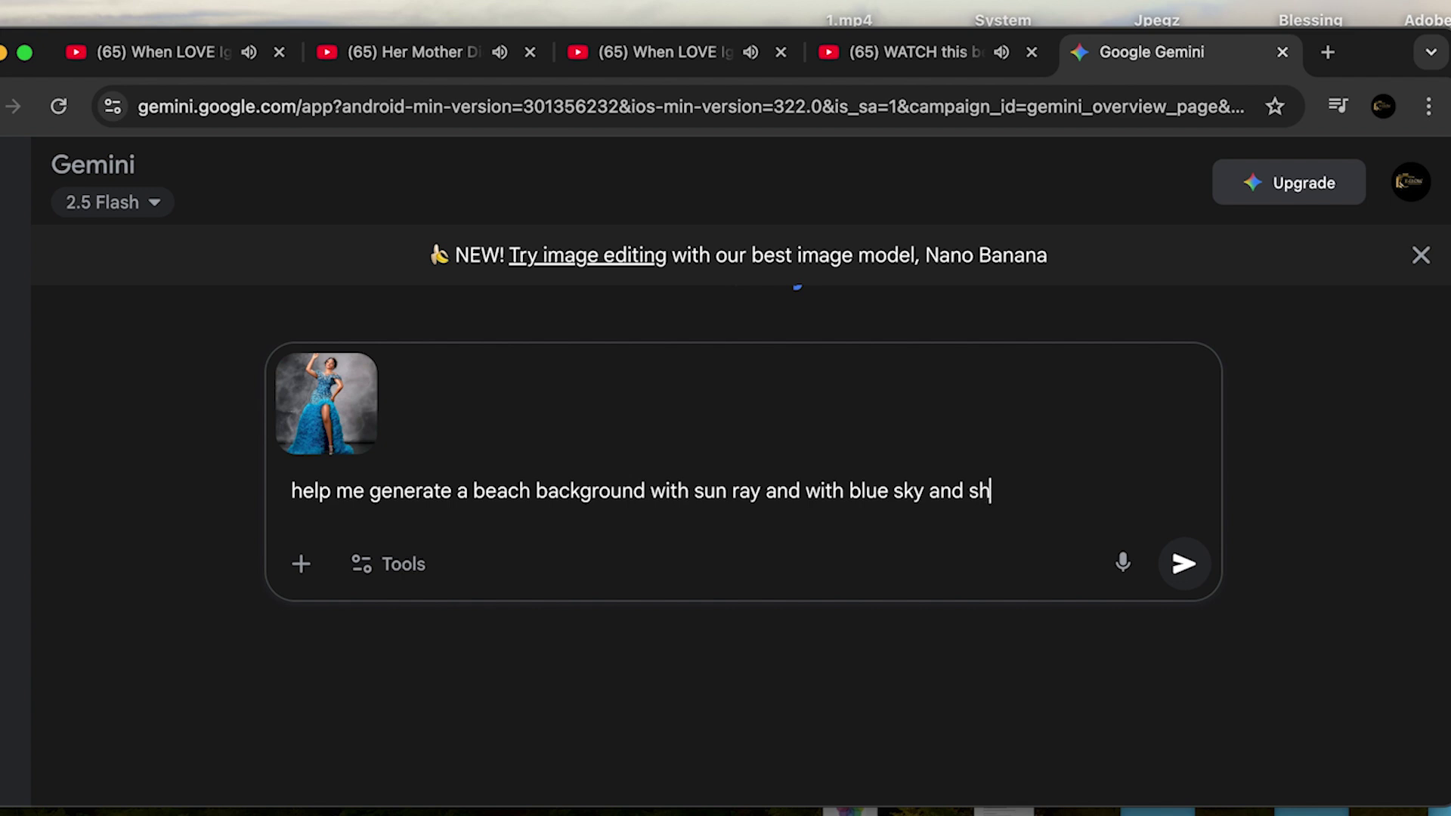
pyautogui.write('adow.')
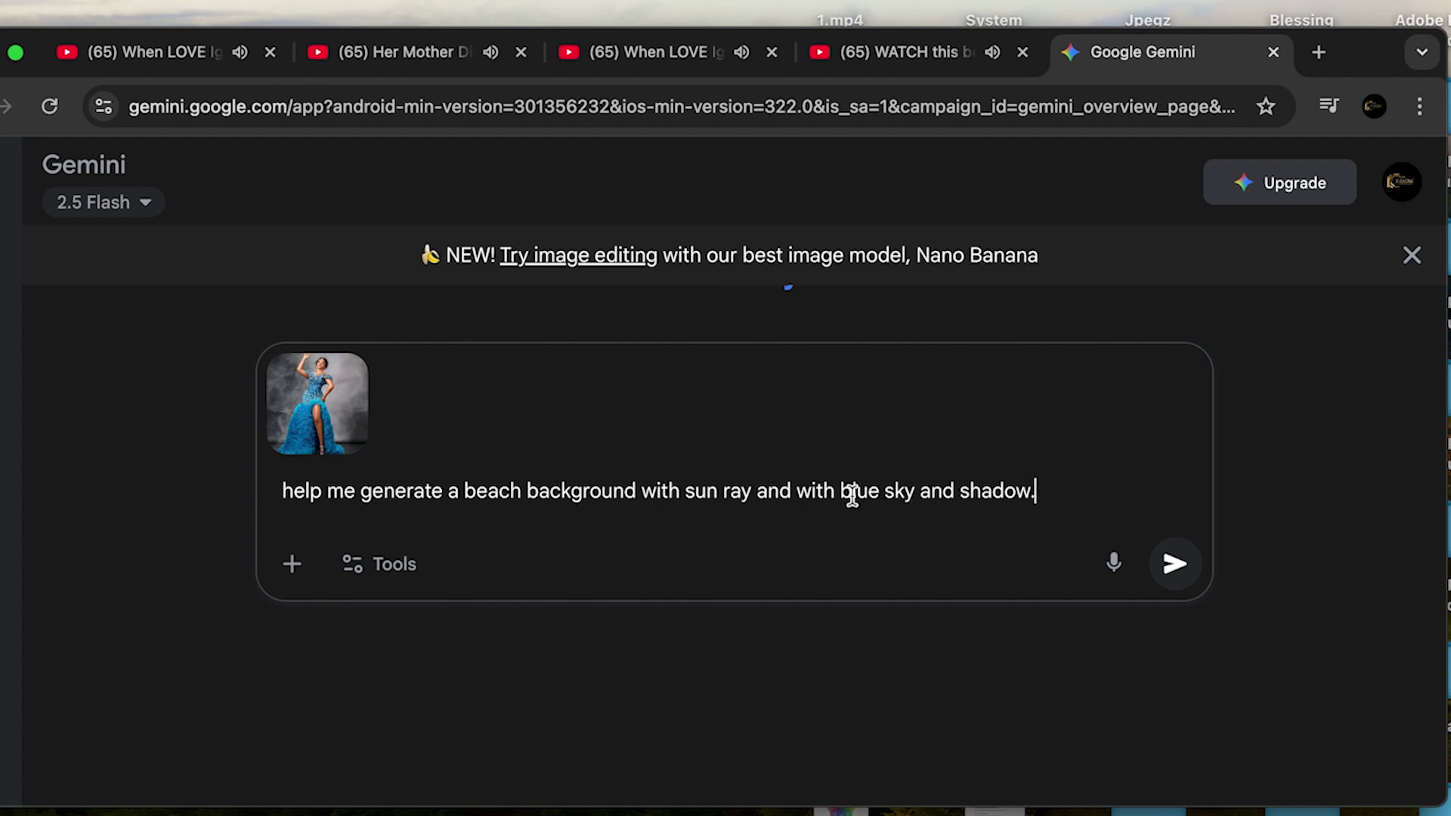
# Extend the end of the prompt to "shadow on the floor." and submit it with the photo.
pyautogui.moveTo(335, 438)
pyautogui.press('BackSpace')
pyautogui.write('on the ')
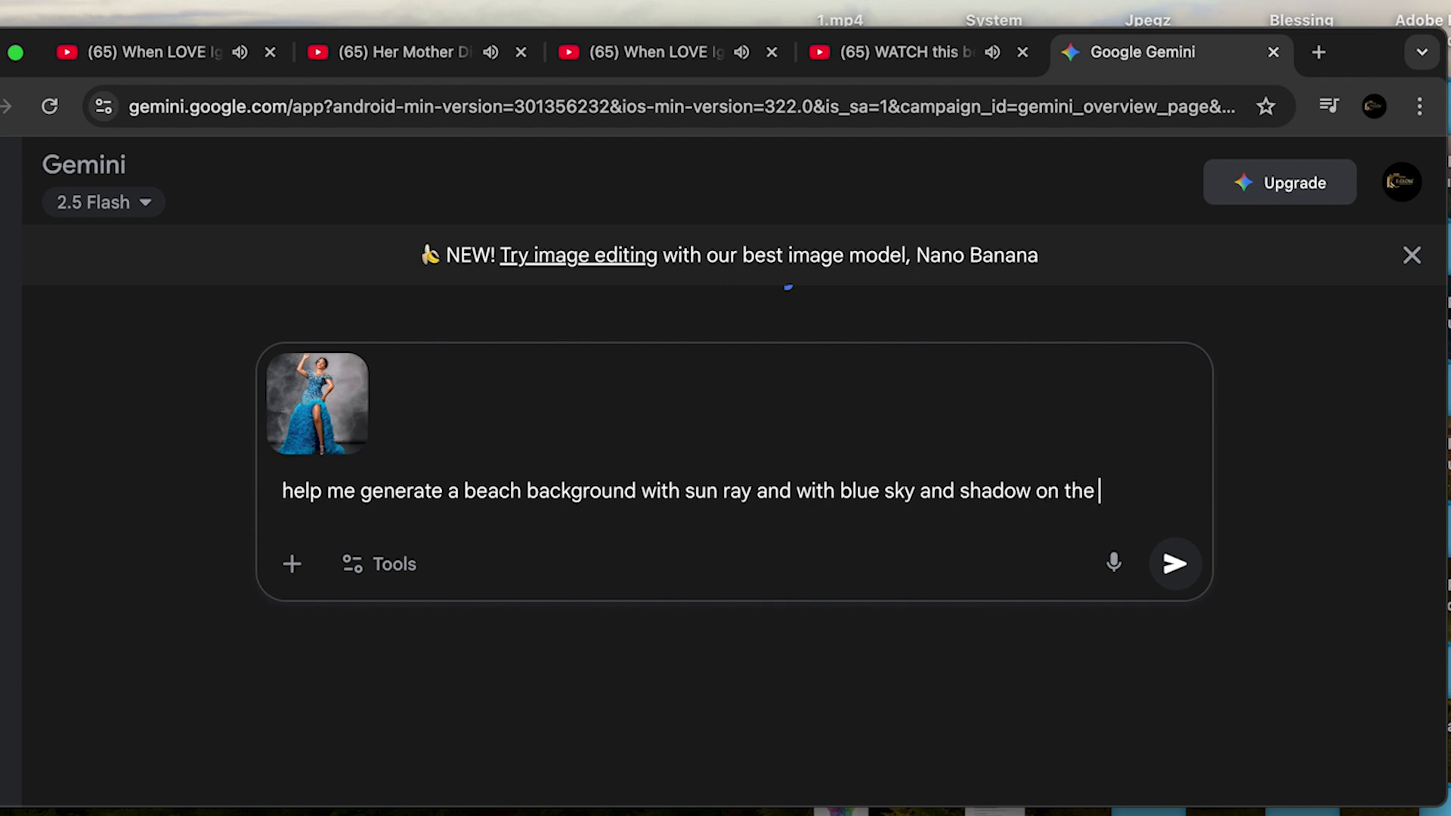
pyautogui.write('fll')
pyautogui.write('oor')
pyautogui.write('.')
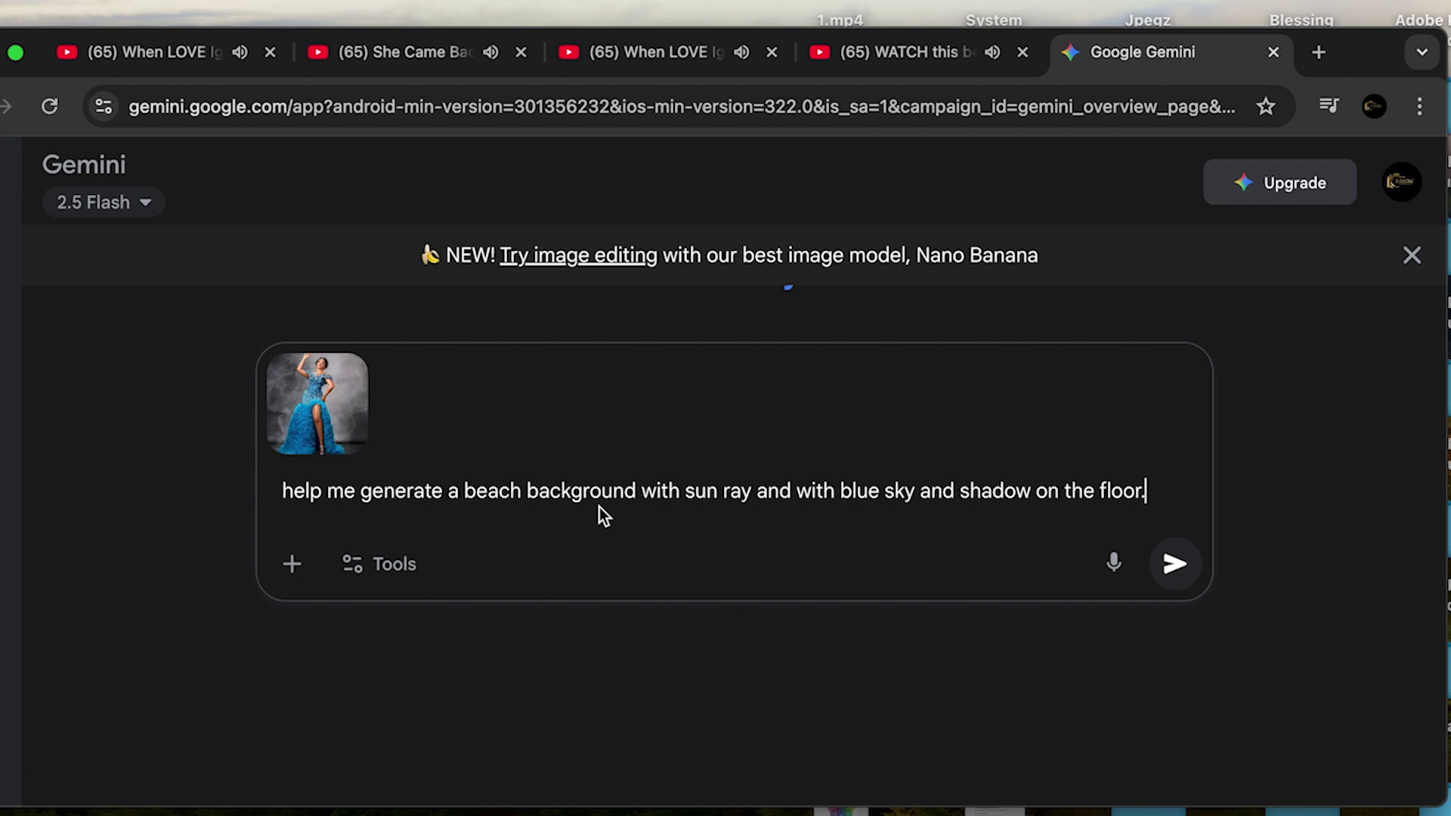
pyautogui.click(1172, 564)
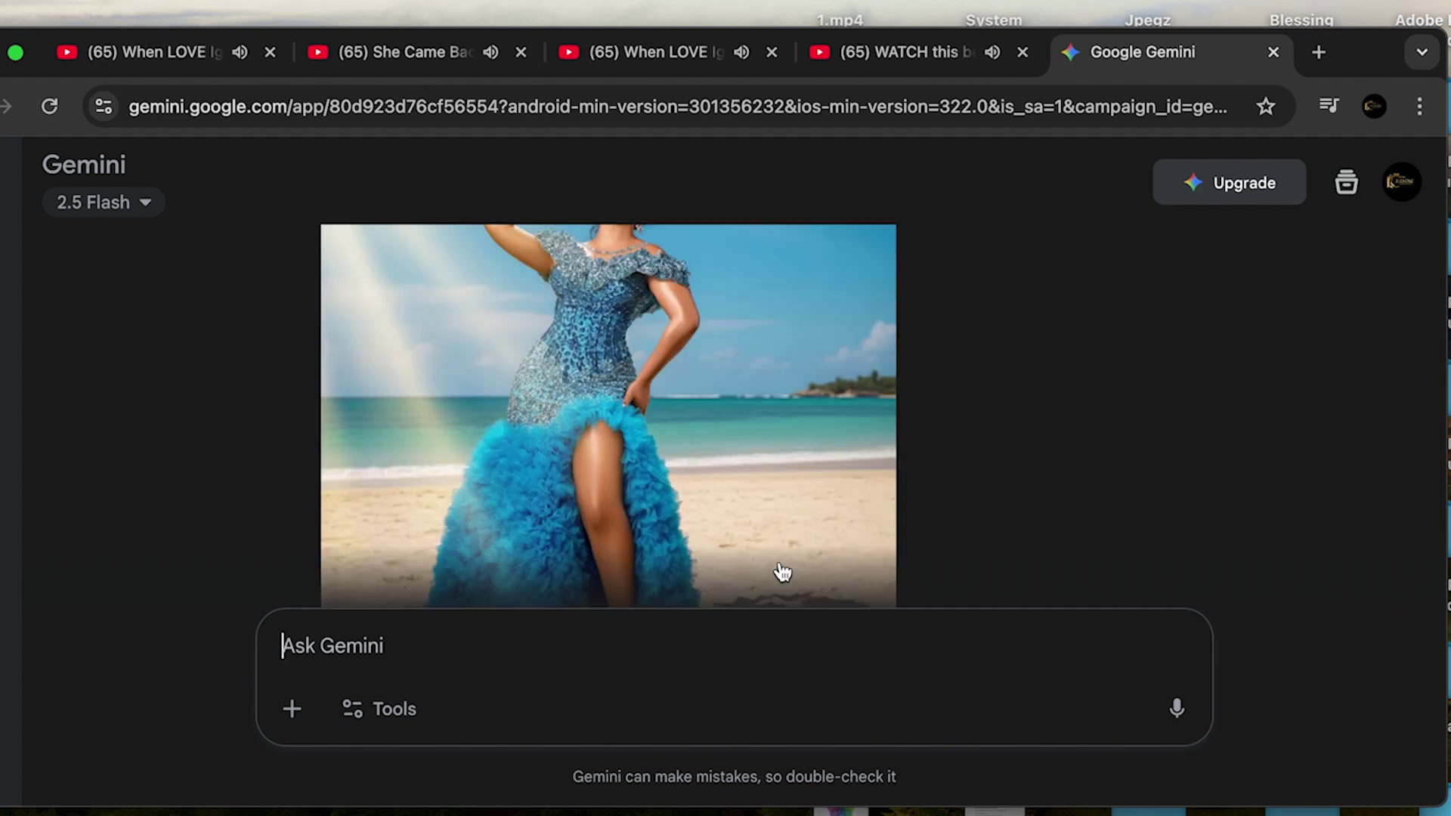
# Review the generated beach image, open it in the enlarged view and download it at full size.
pyautogui.scroll(-3, 745, 551)
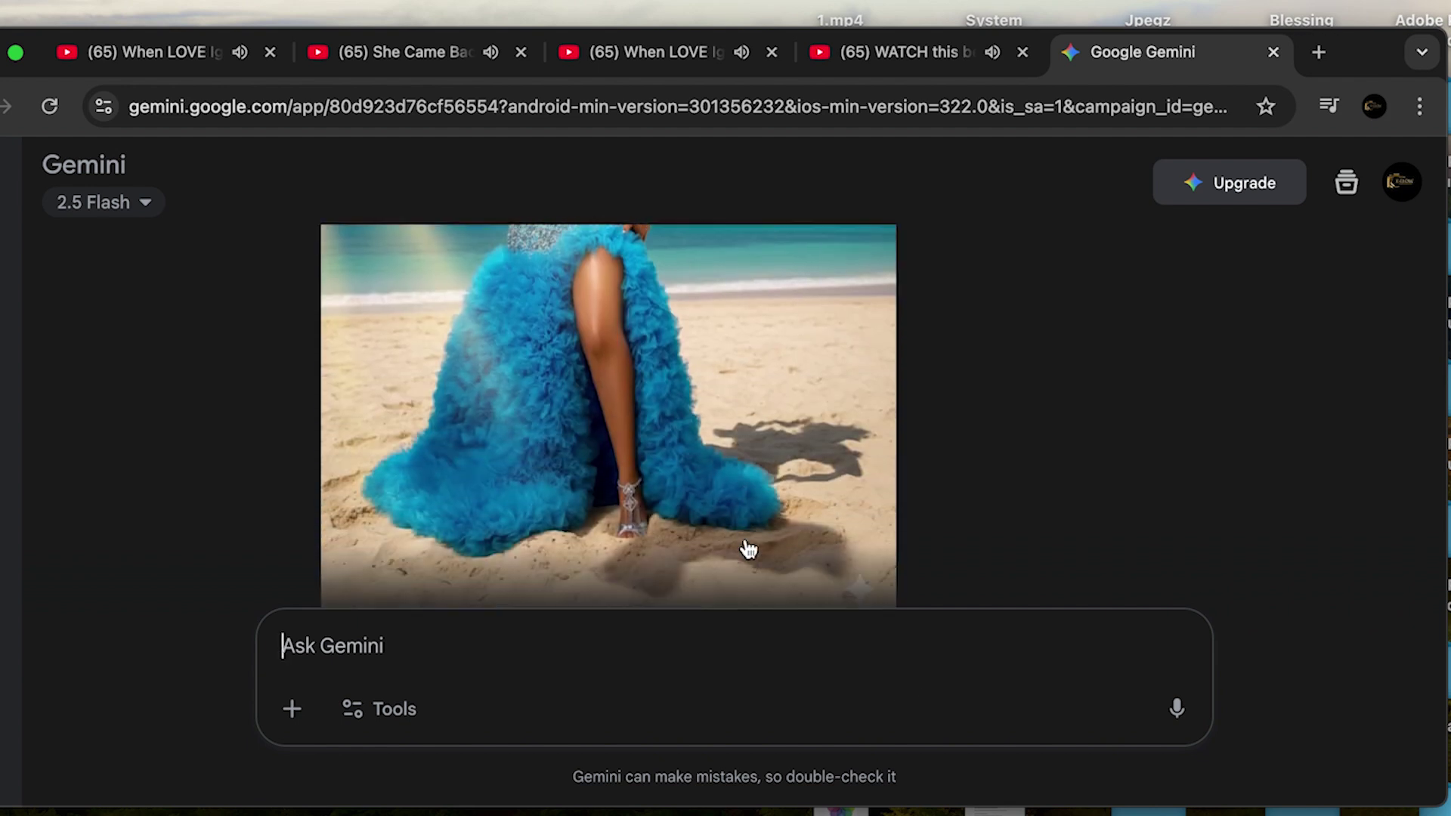
pyautogui.scroll(-2, 689, 495)
pyautogui.scroll(6, 693, 496)
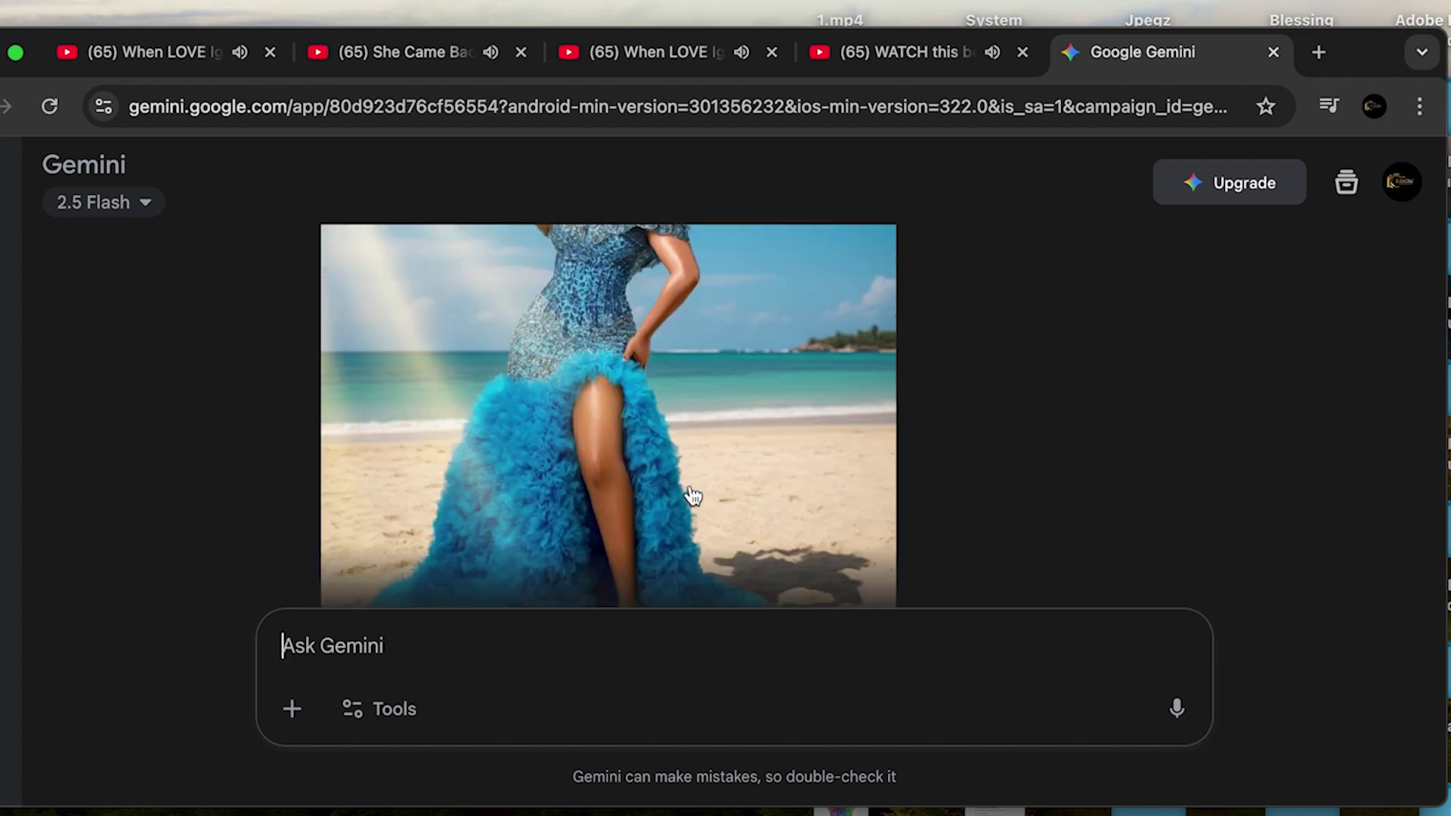
pyautogui.scroll(-2, 673, 464)
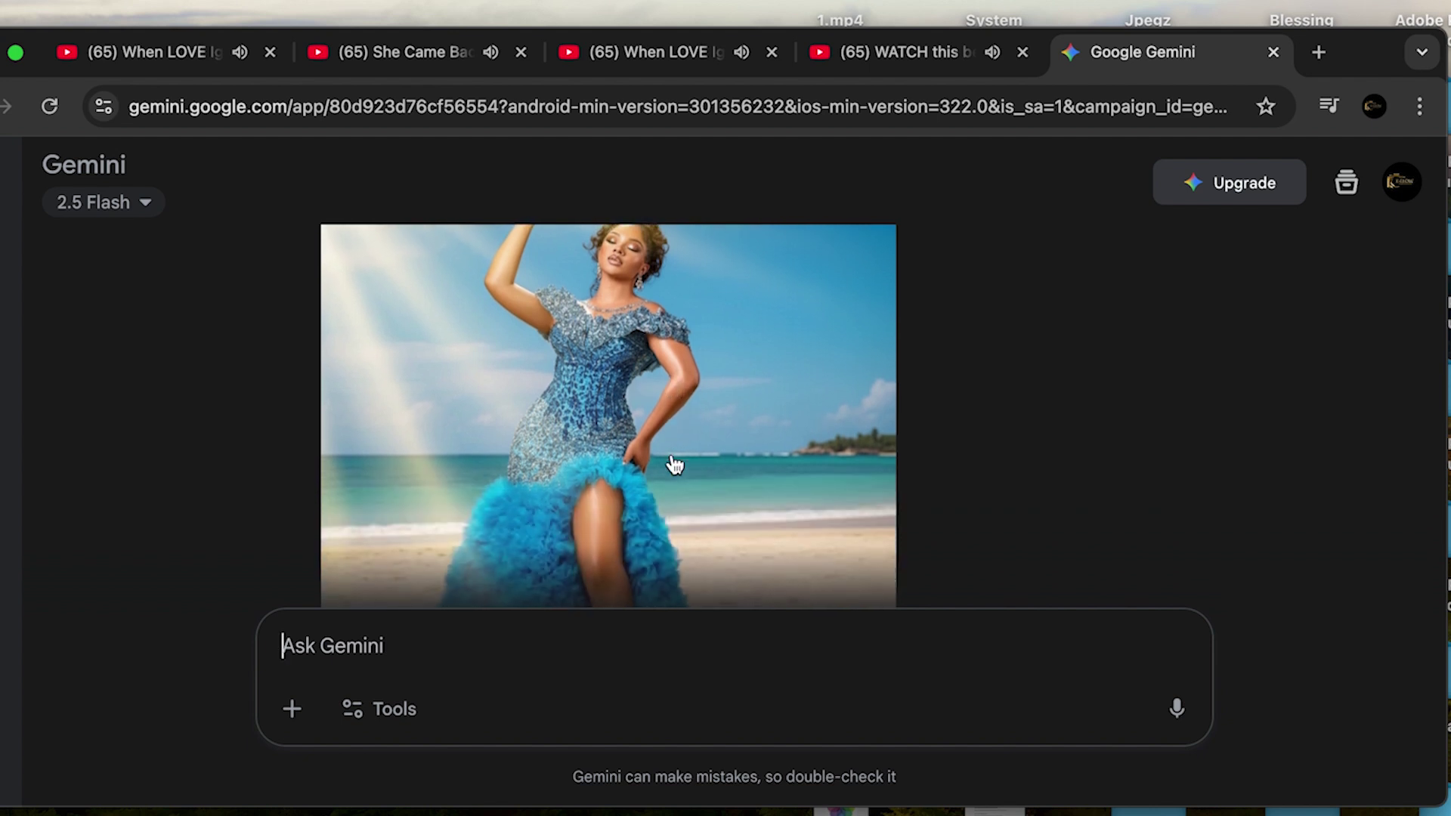
pyautogui.scroll(3, 675, 464)
pyautogui.click(663, 439)
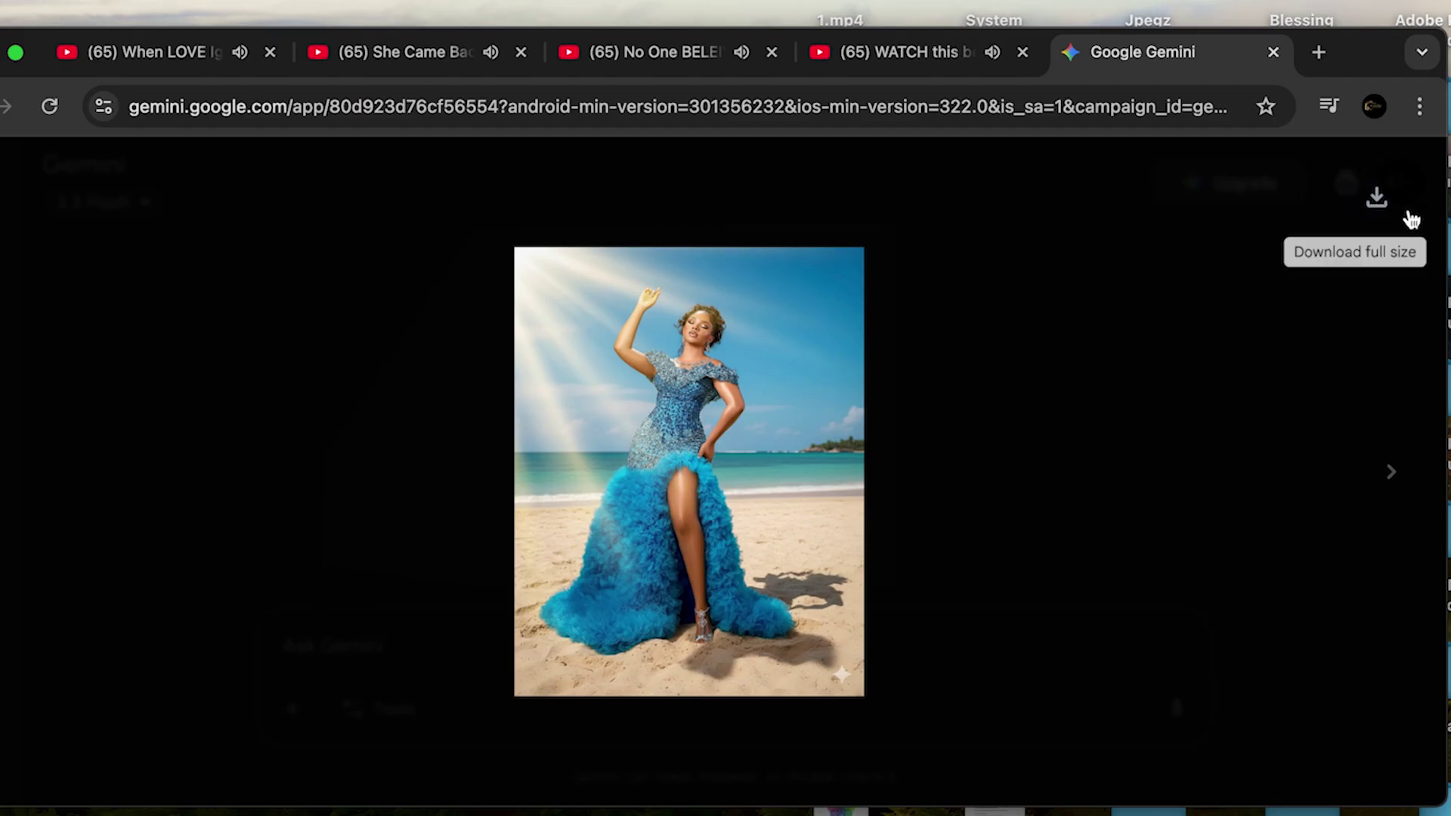
pyautogui.click(1378, 203)
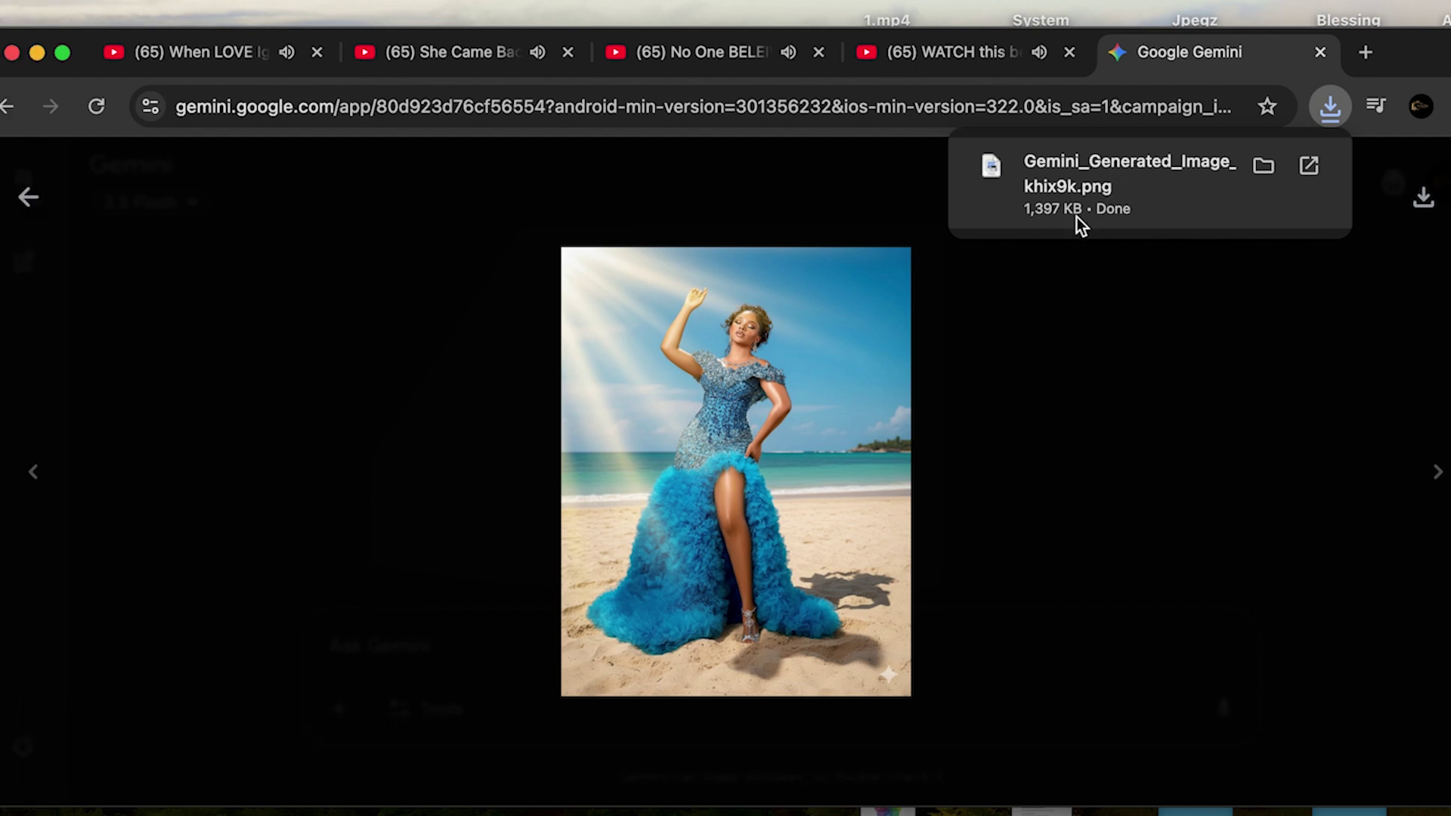
# Switch to Finder and preview the newly downloaded Gemini-generated PNG in the Downloads folder.
pyautogui.click(308, 789)
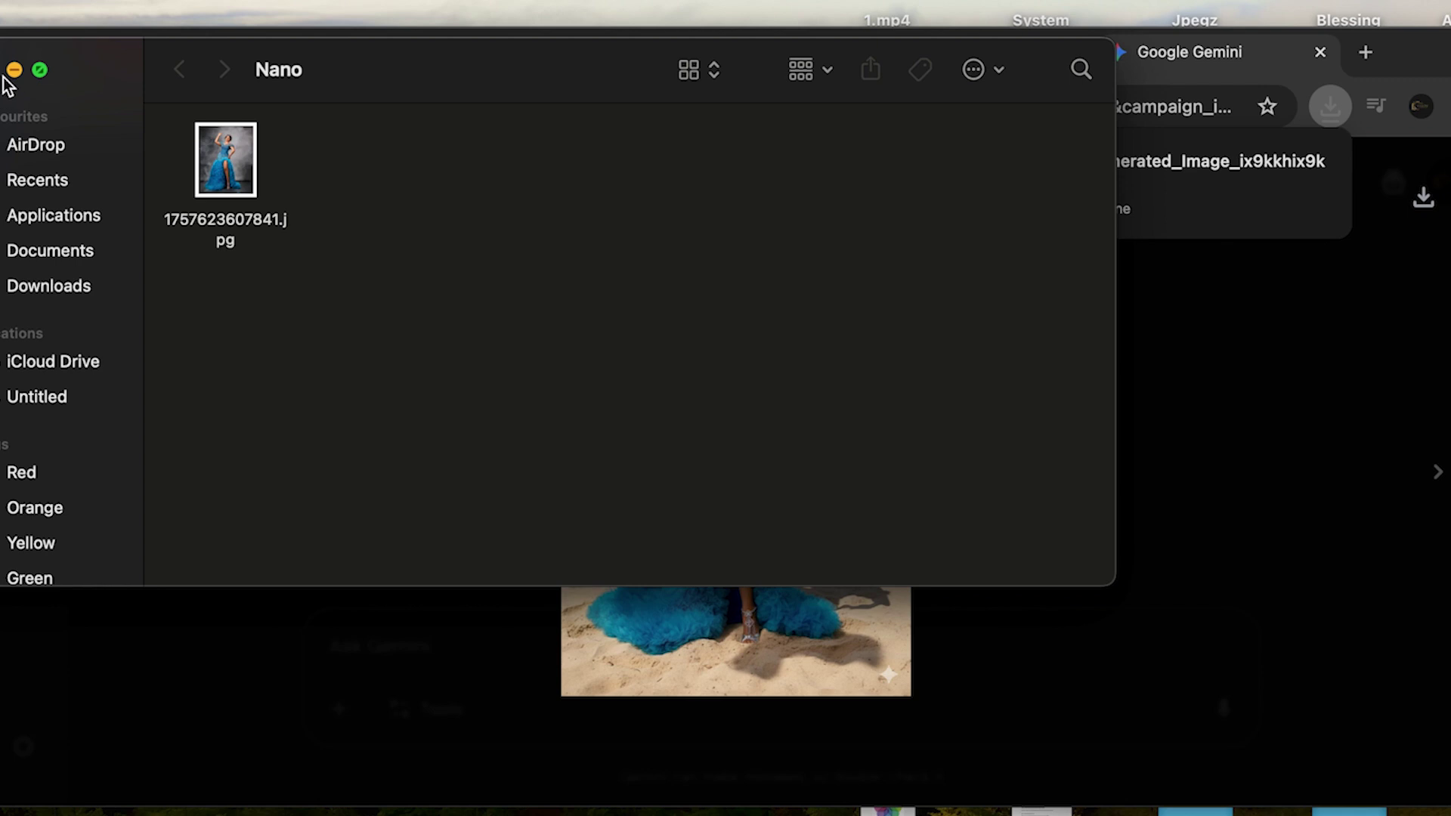
pyautogui.click(74, 261)
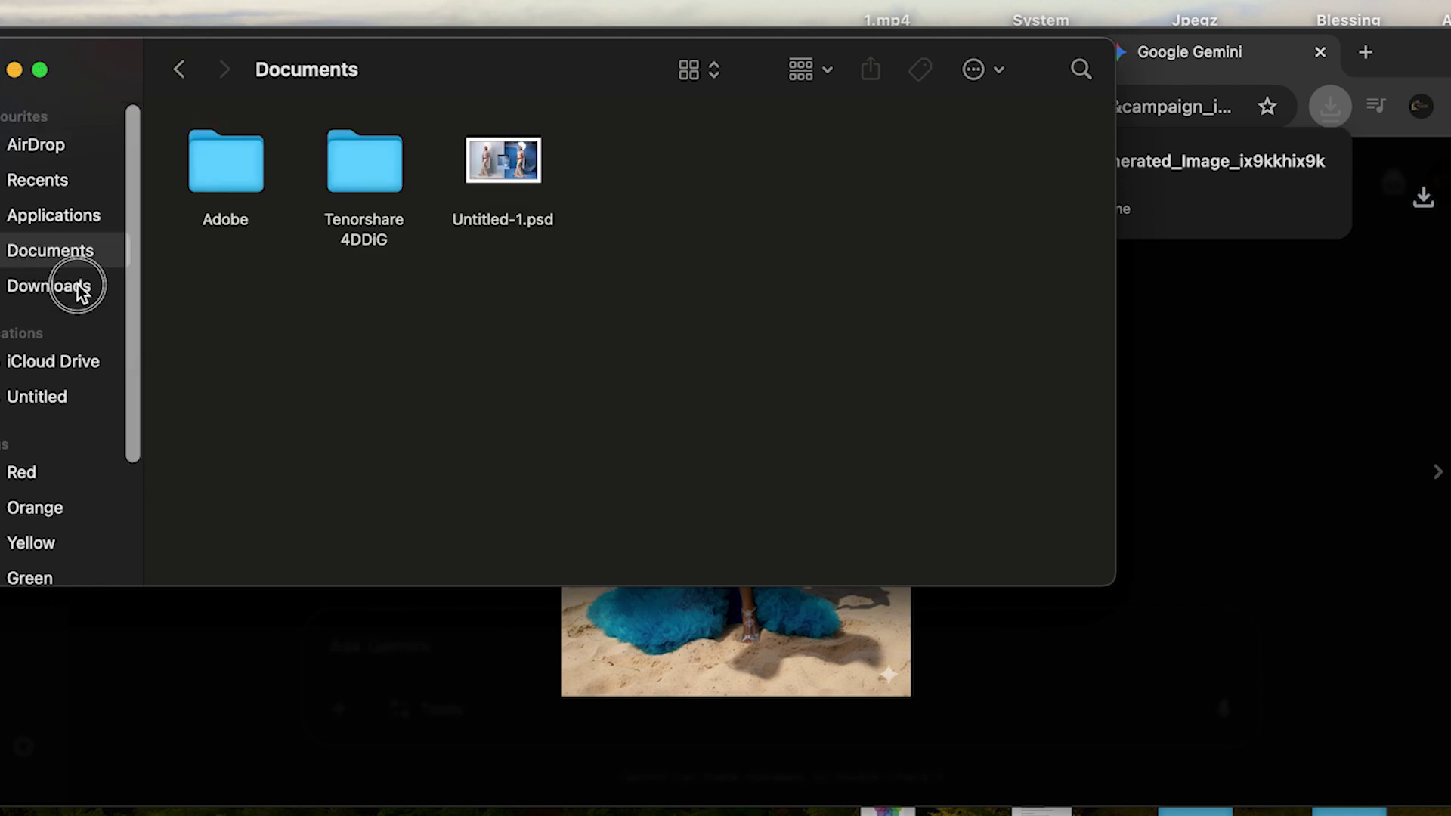
pyautogui.click(78, 285)
pyautogui.scroll(10, 401, 325)
pyautogui.click(219, 211)
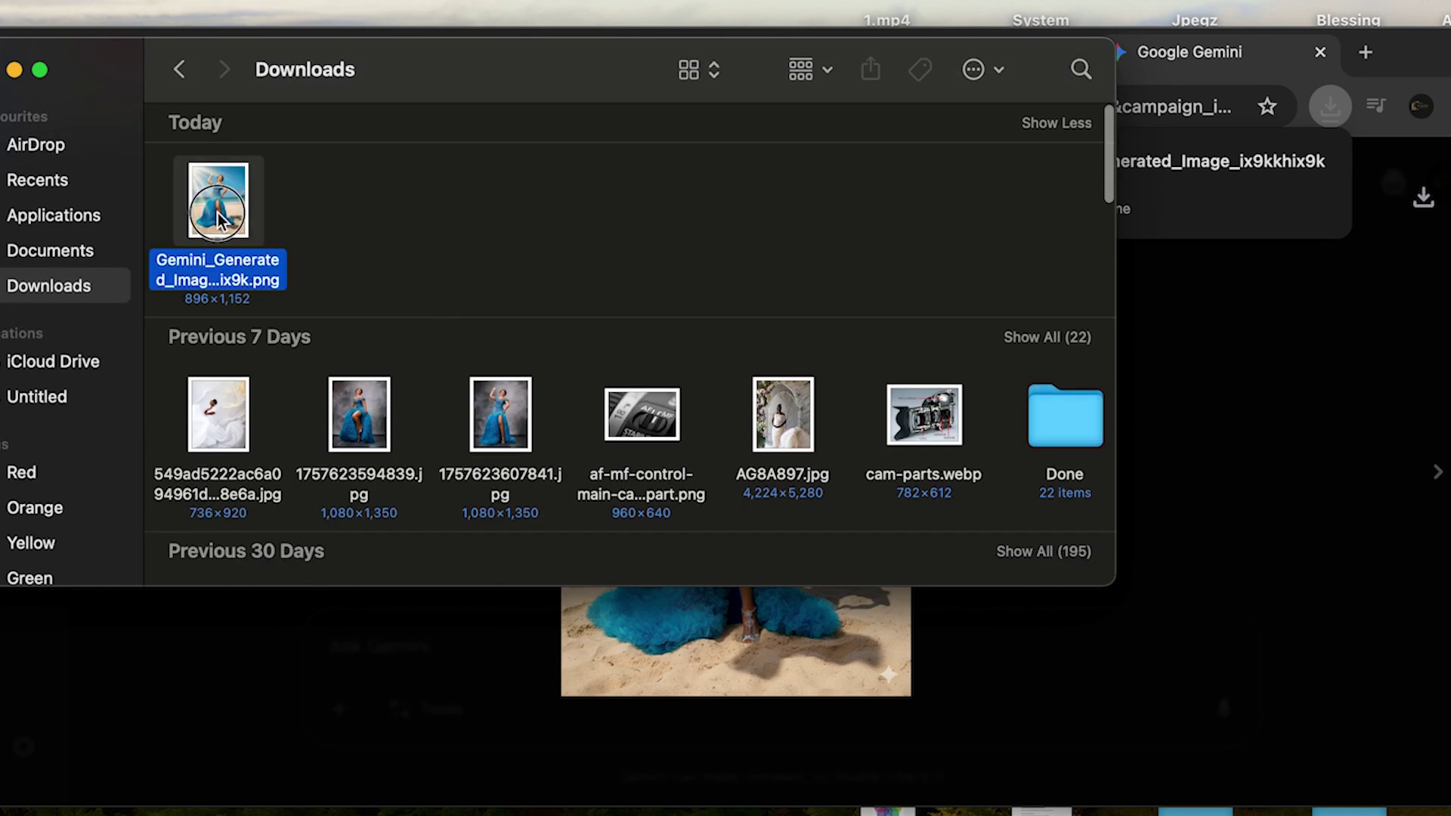
pyautogui.press('space')
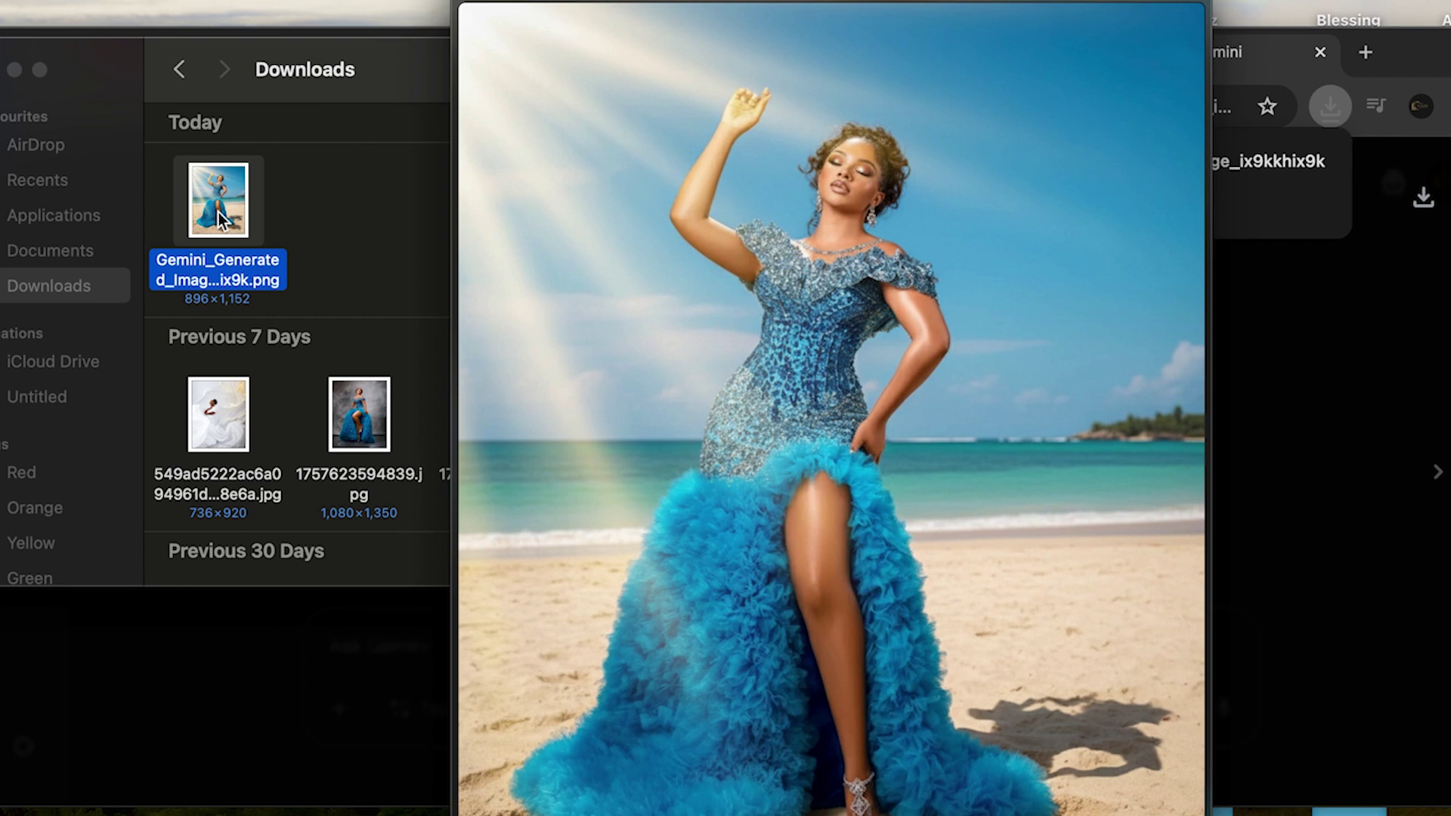
pyautogui.press('space')
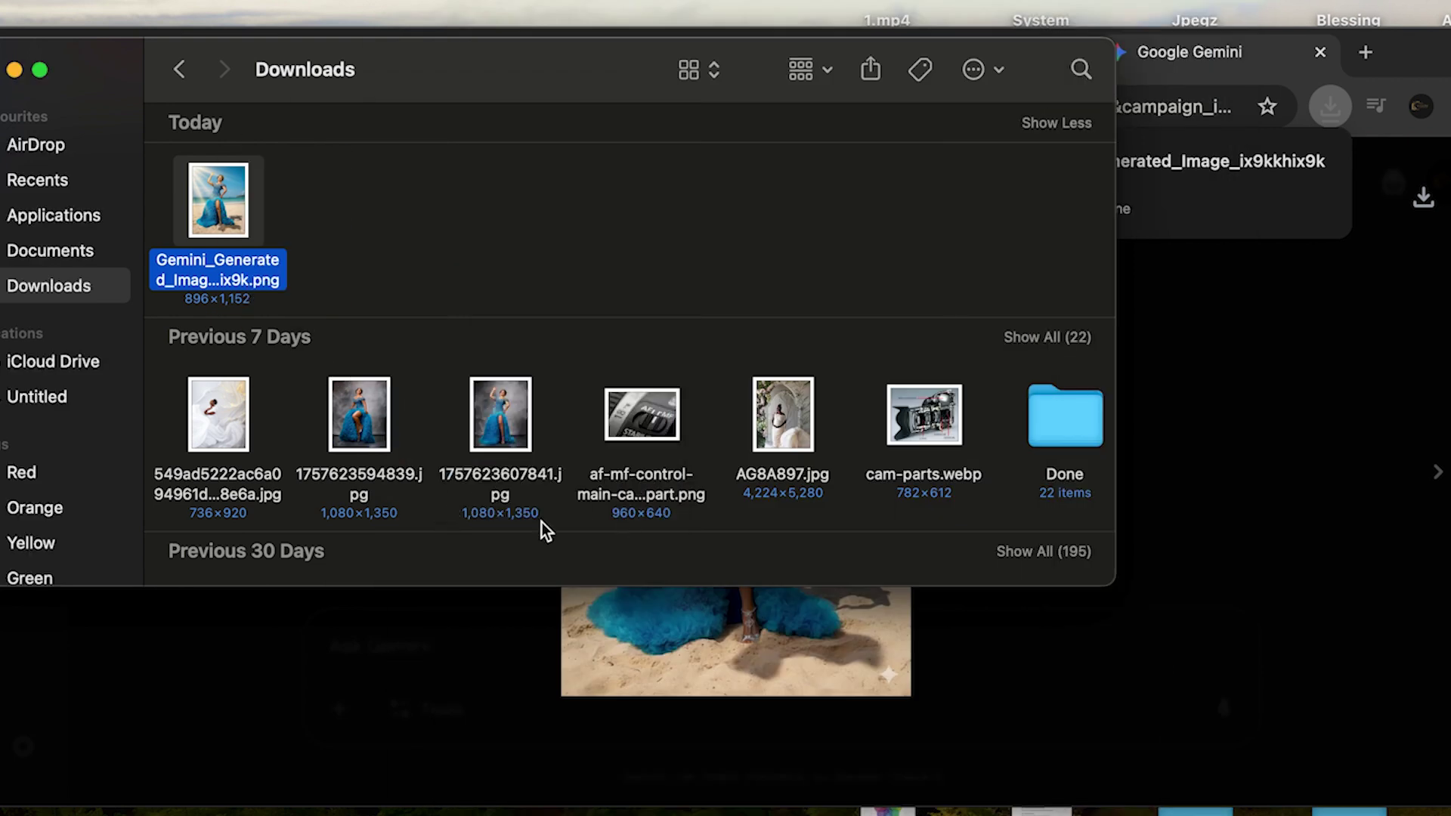
# Compare the original 1757623607841.jpg with the generated beach image in a joint preview, then close it and clear the selection.
pyautogui.keyDown('super'); pyautogui.click(510, 420); pyautogui.keyUp('super')
pyautogui.press('space')
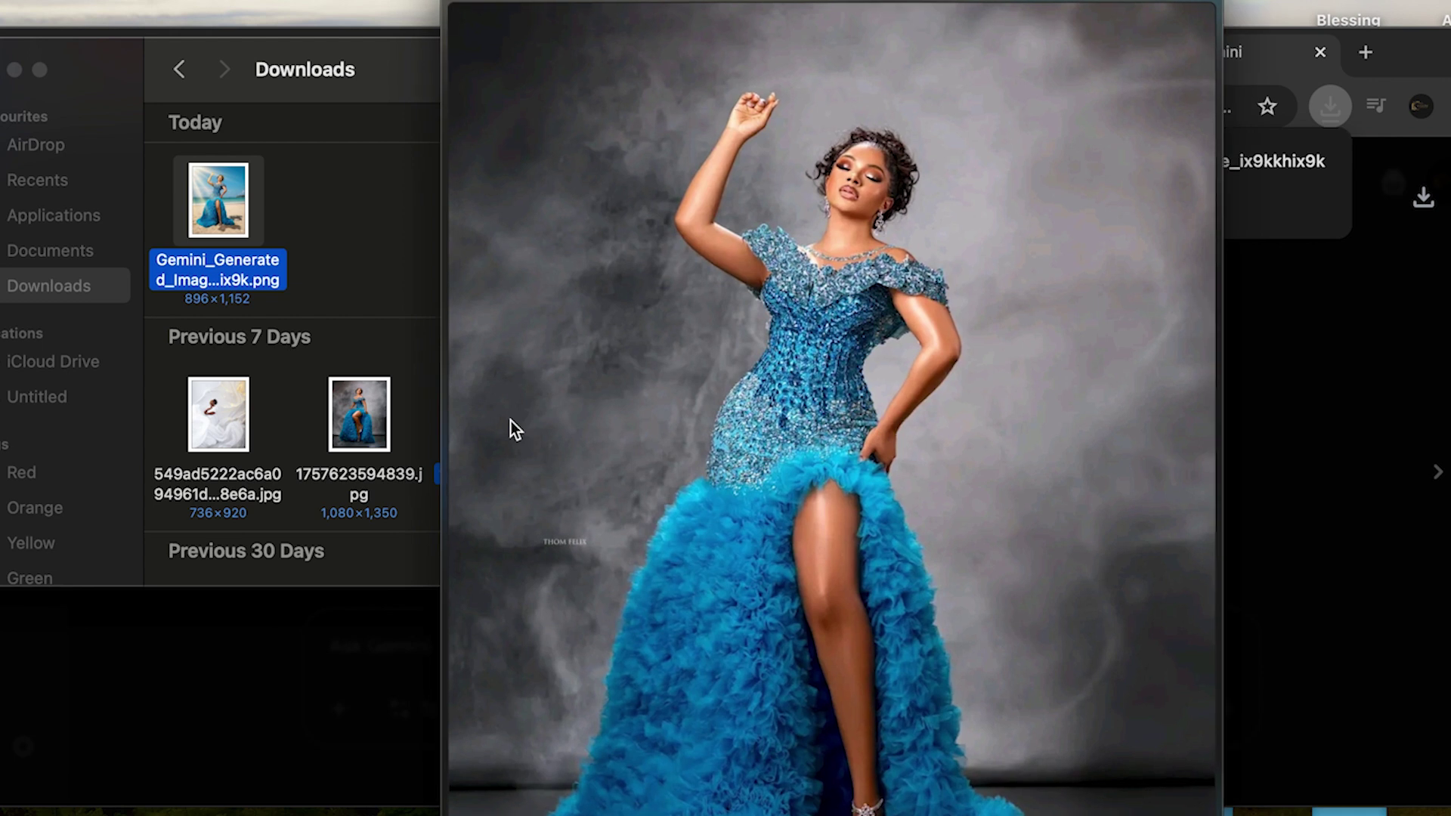
pyautogui.press('Left')
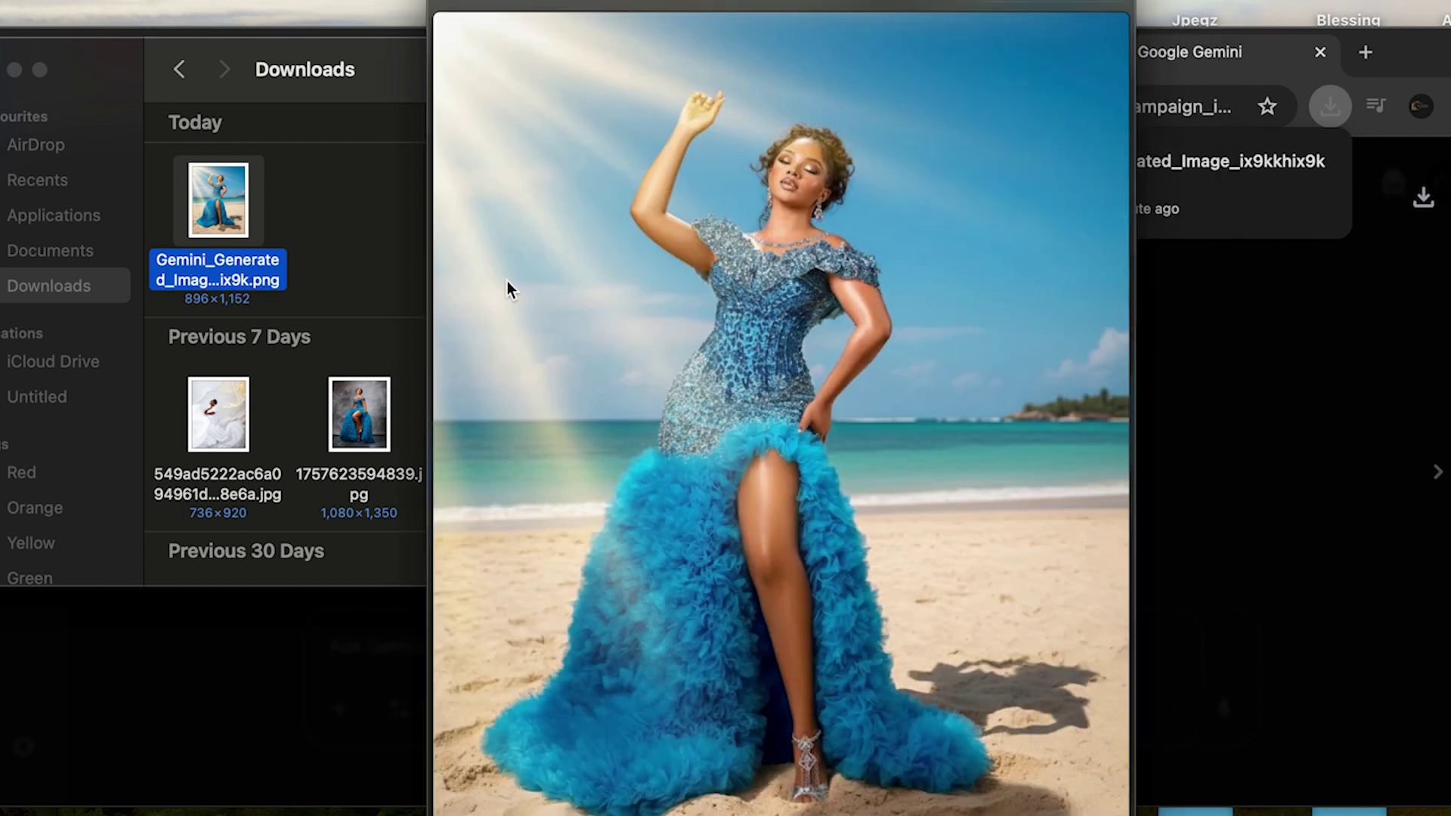
pyautogui.press('space')
pyautogui.click(396, 281)
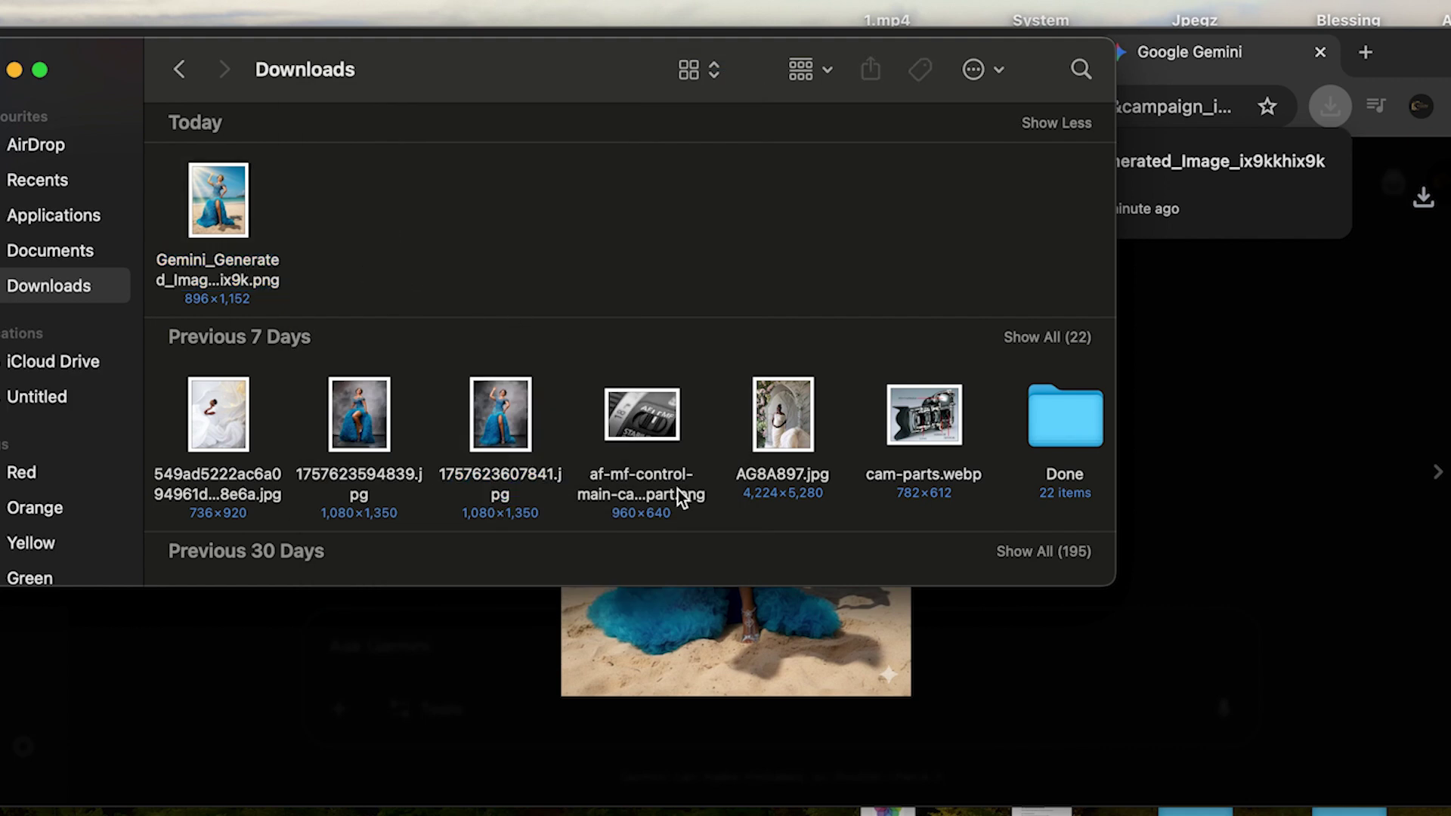
# Return to Gemini in Chrome, close the enlarged image and regenerate the response for another beach version.
pyautogui.click(1284, 593)
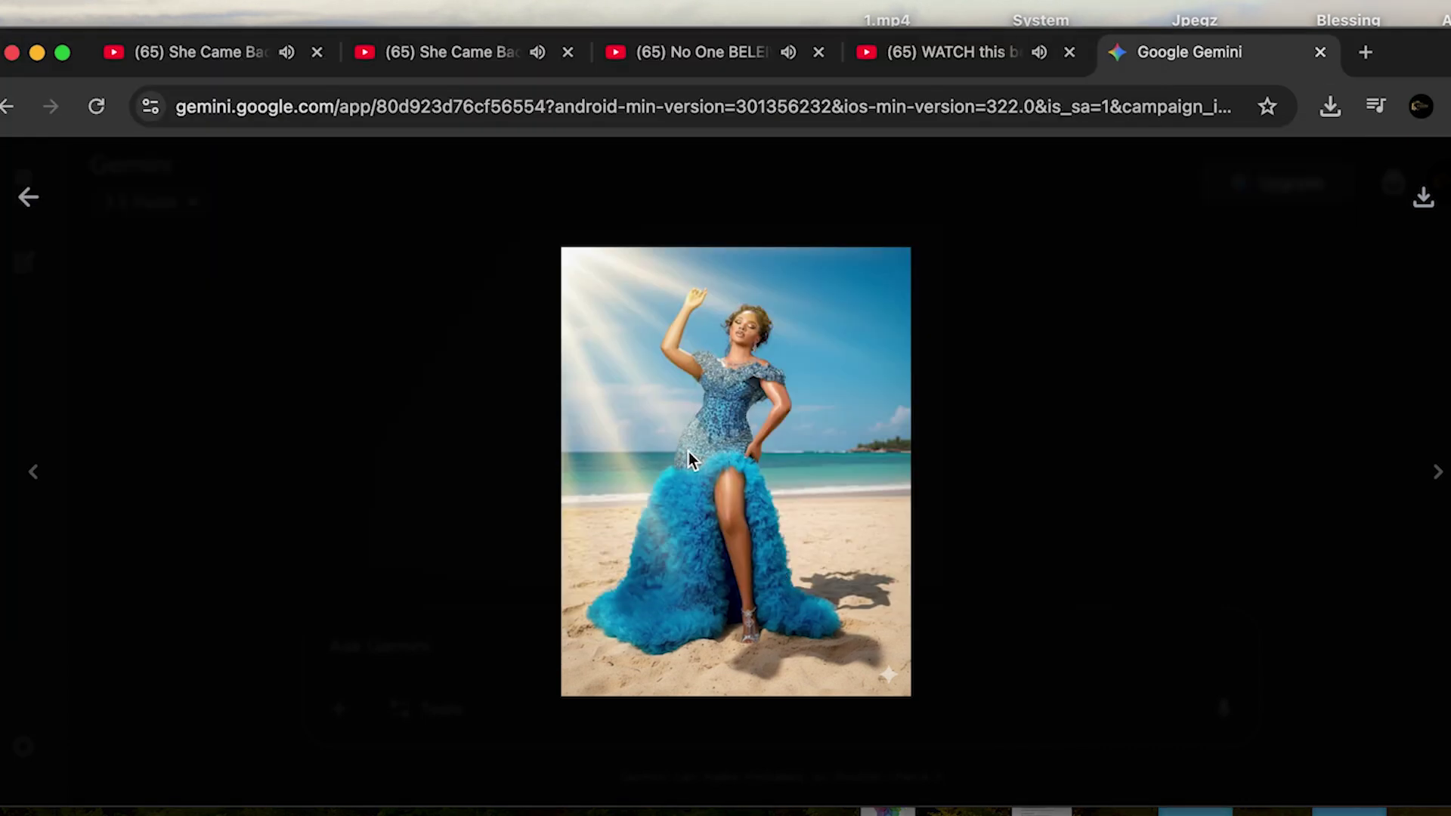
pyautogui.click(30, 198)
pyautogui.scroll(-3, 690, 524)
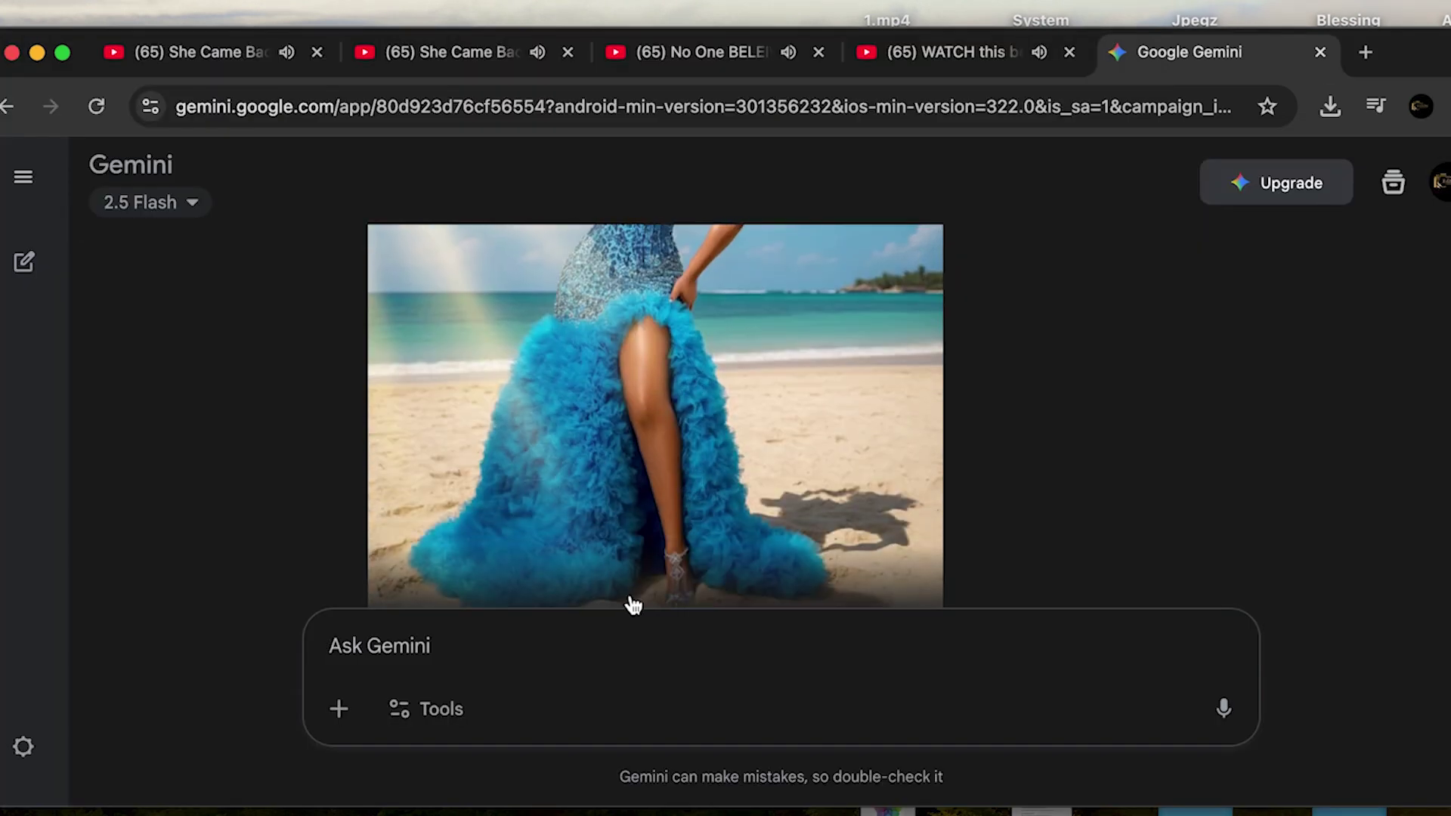
pyautogui.scroll(-2, 487, 568)
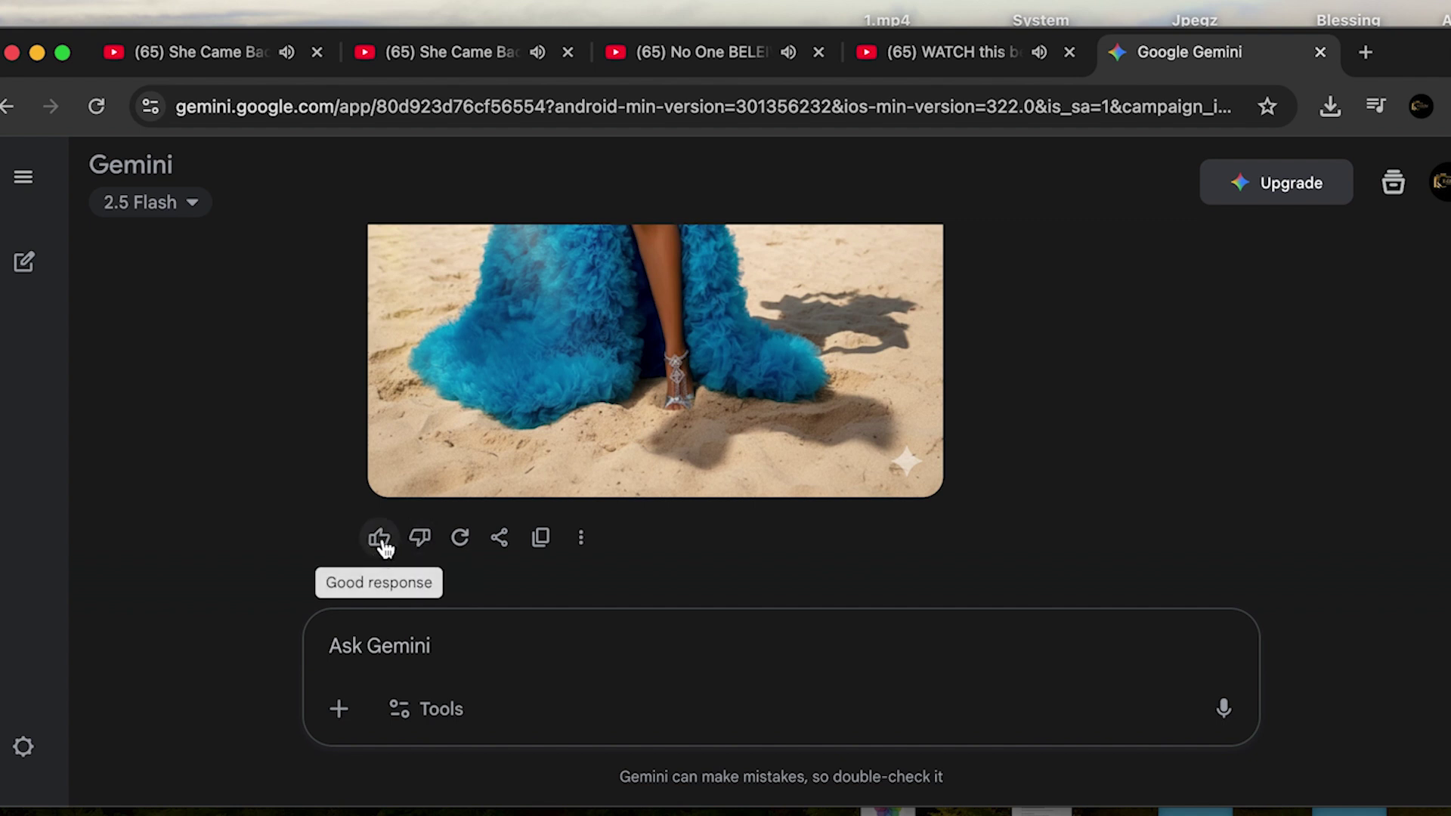
pyautogui.click(461, 539)
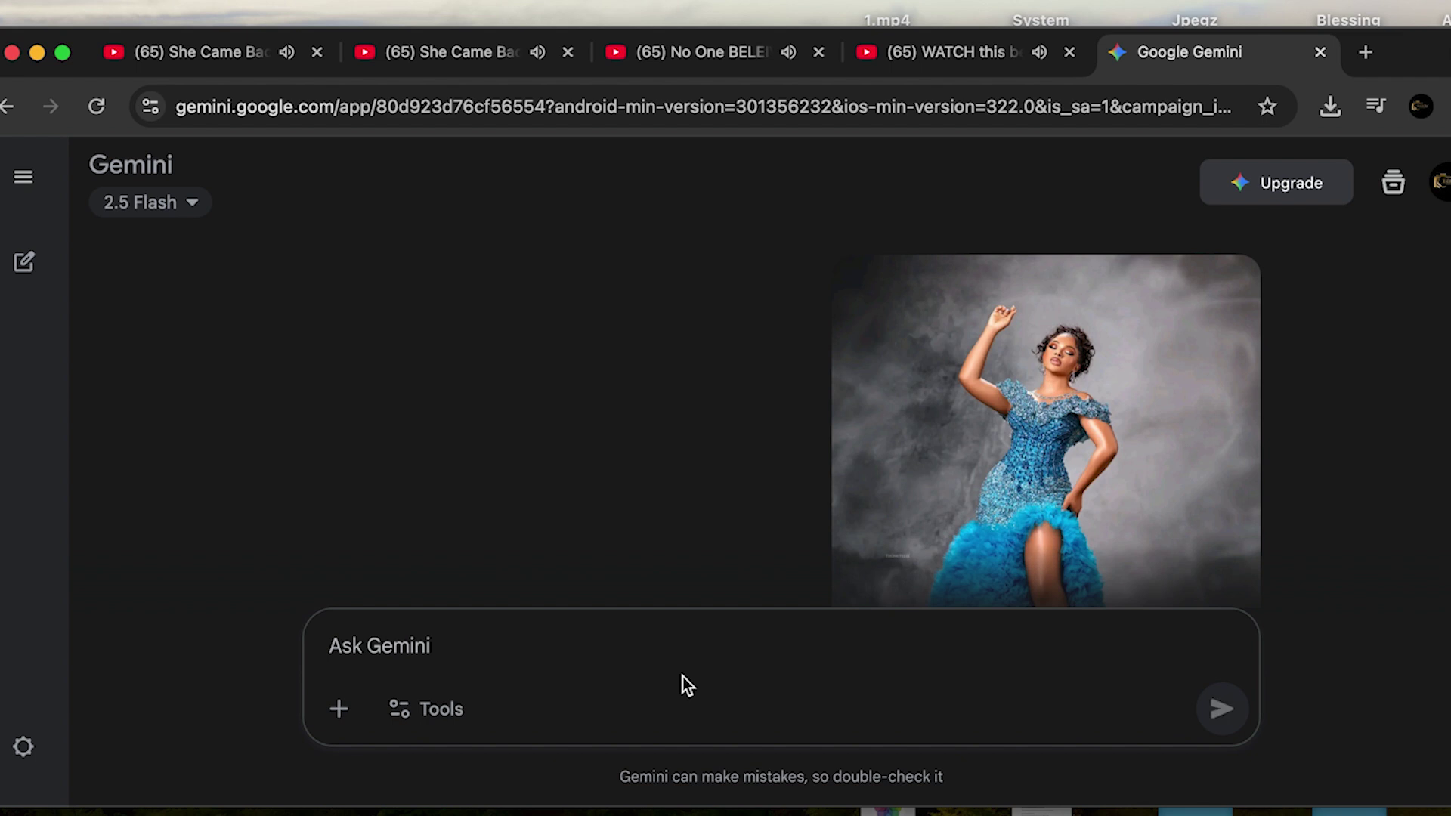
# Examine the regenerated beach image from the sky and face down to the dress, sand and floor shadow.
pyautogui.scroll(-5, 603, 478)
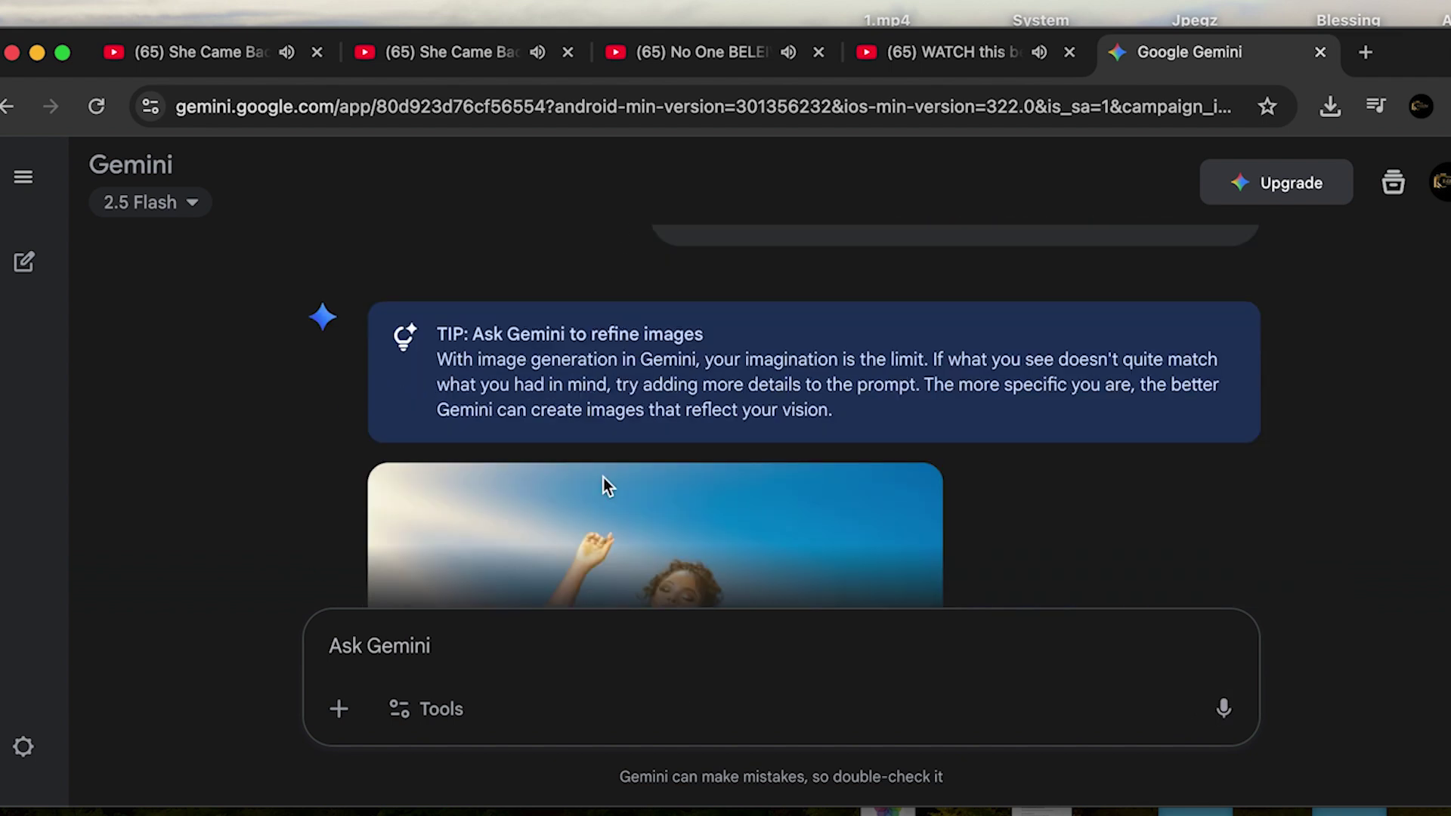
pyautogui.scroll(-6, 605, 485)
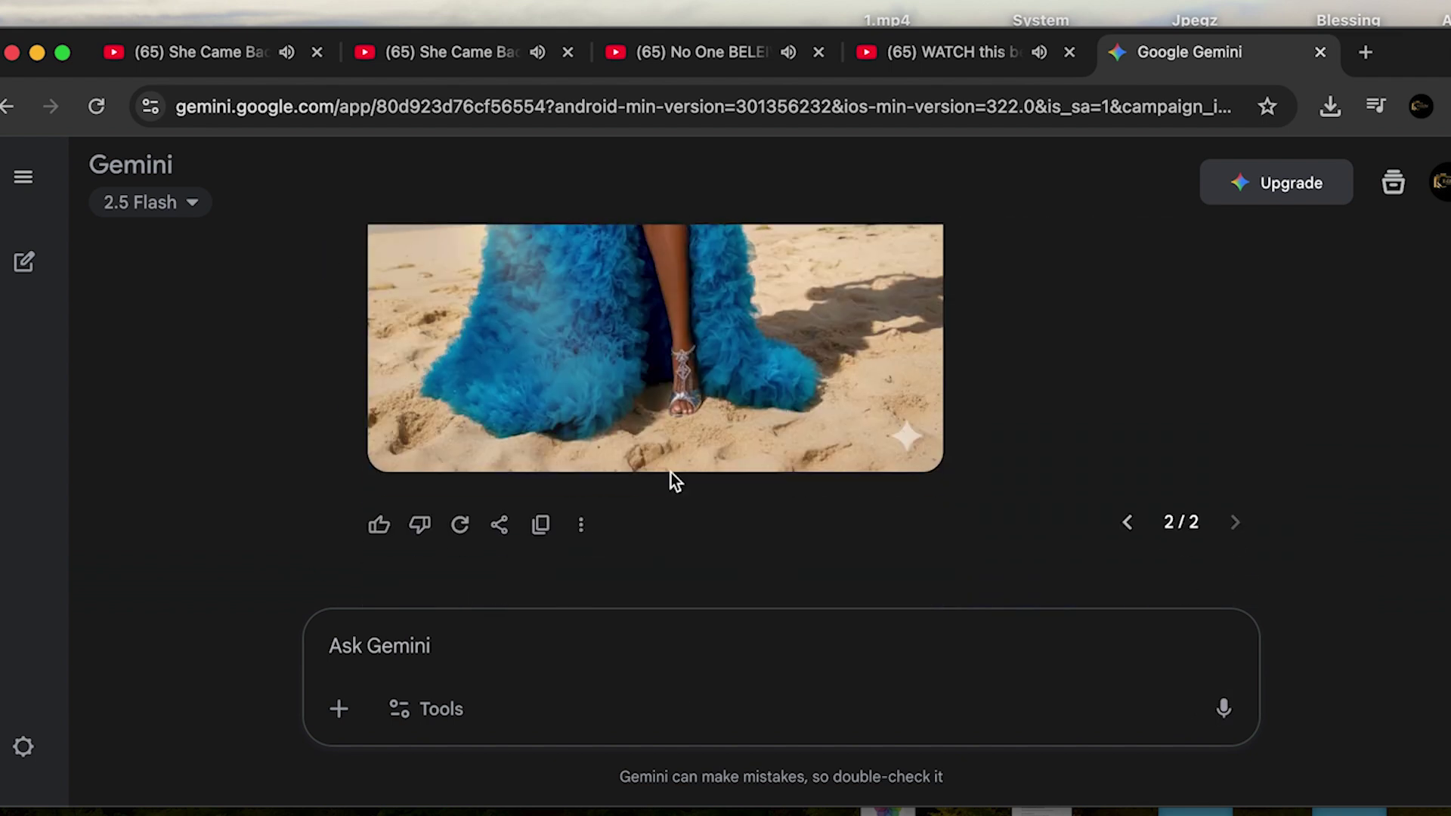
pyautogui.scroll(10, 671, 473)
pyautogui.scroll(-10, 671, 473)
pyautogui.scroll(2, 679, 478)
pyautogui.scroll(1, 579, 486)
pyautogui.scroll(-3, 615, 505)
pyautogui.scroll(6, 692, 496)
pyautogui.scroll(-8, 692, 495)
pyautogui.scroll(3, 840, 346)
# Open the regenerated beach image in the enlarged view, download it at full size and return to the chat.
pyautogui.click(730, 394)
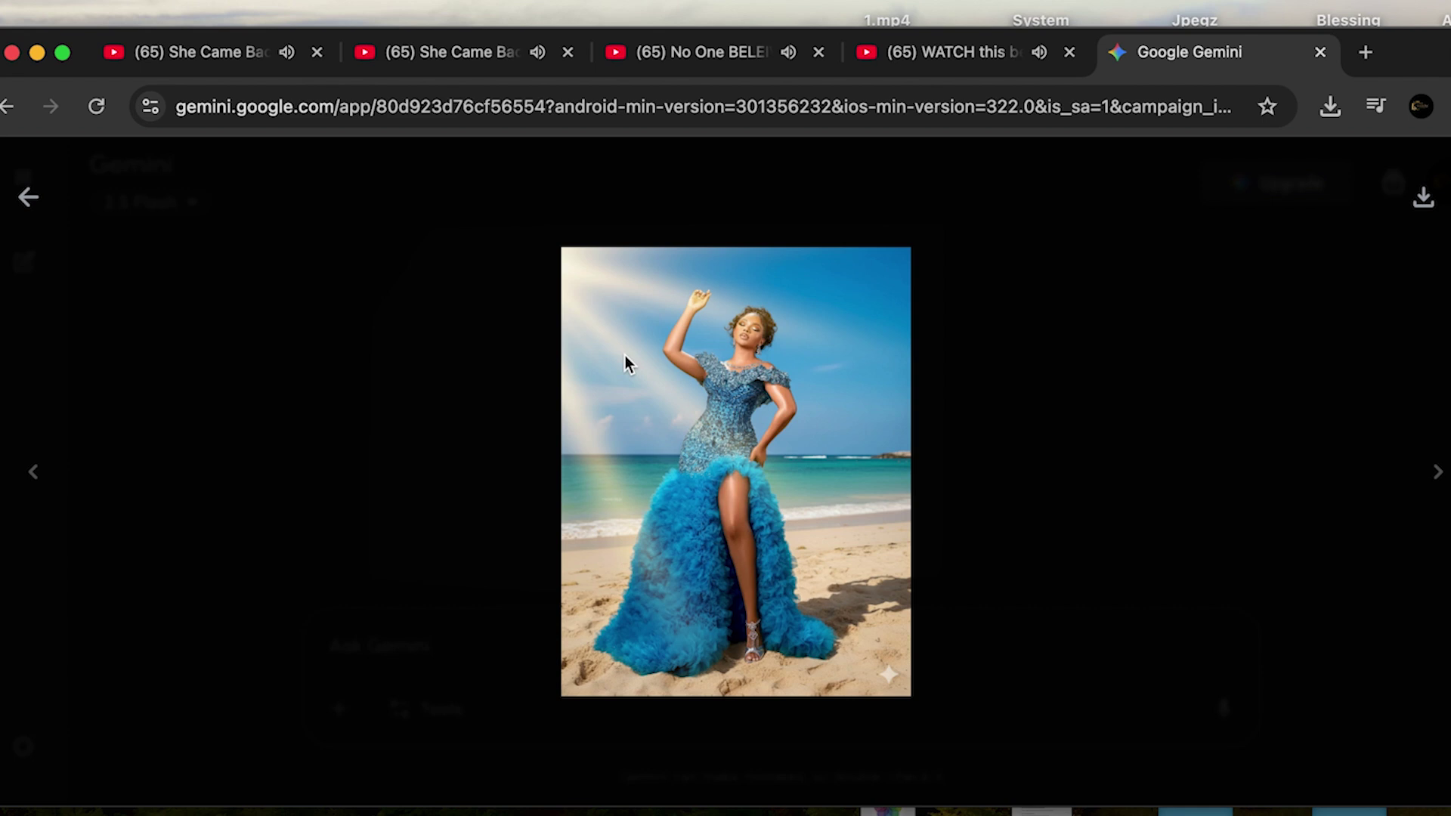
pyautogui.click(1436, 206)
pyautogui.click(28, 198)
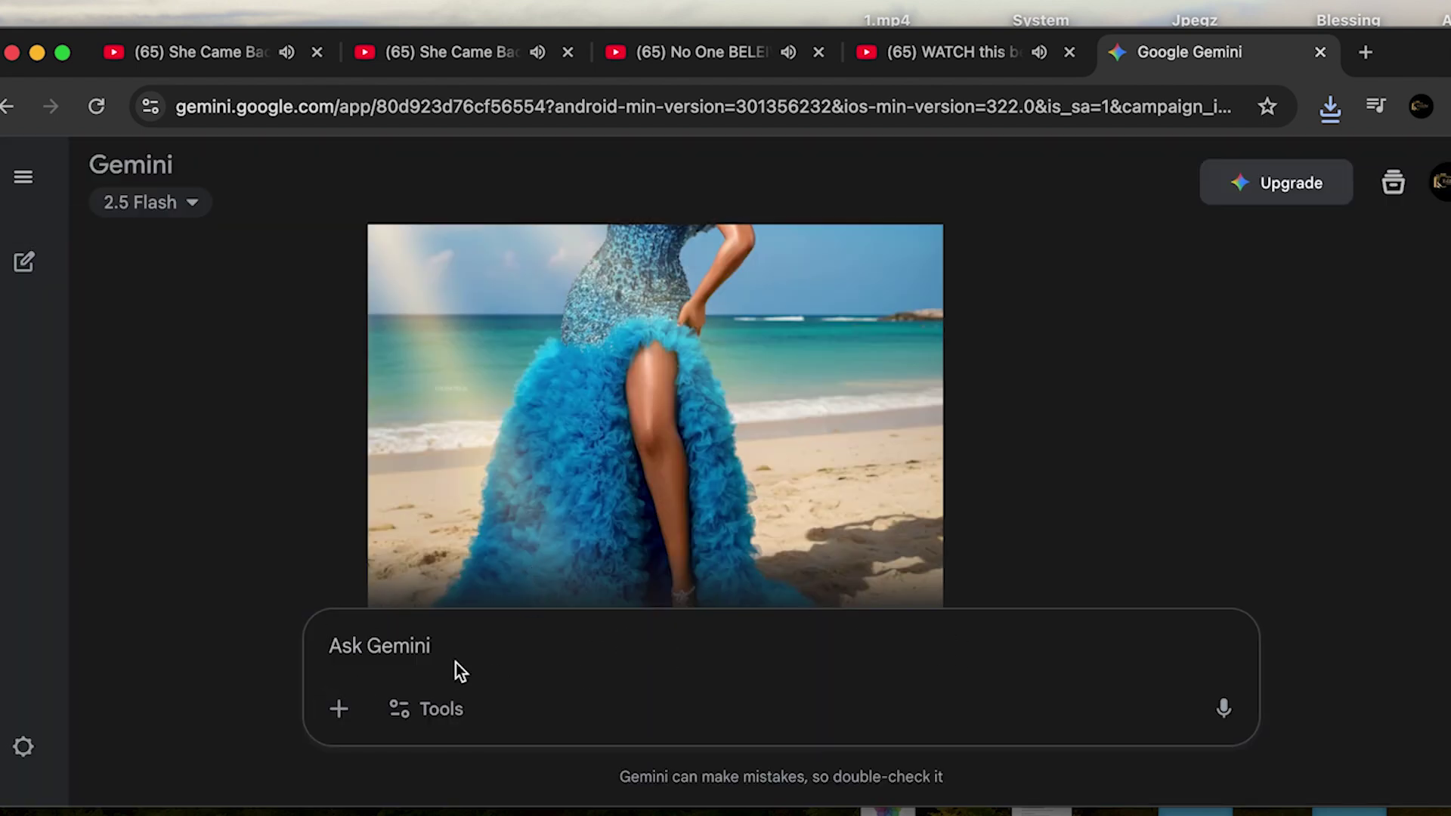
pyautogui.scroll(-3, 713, 431)
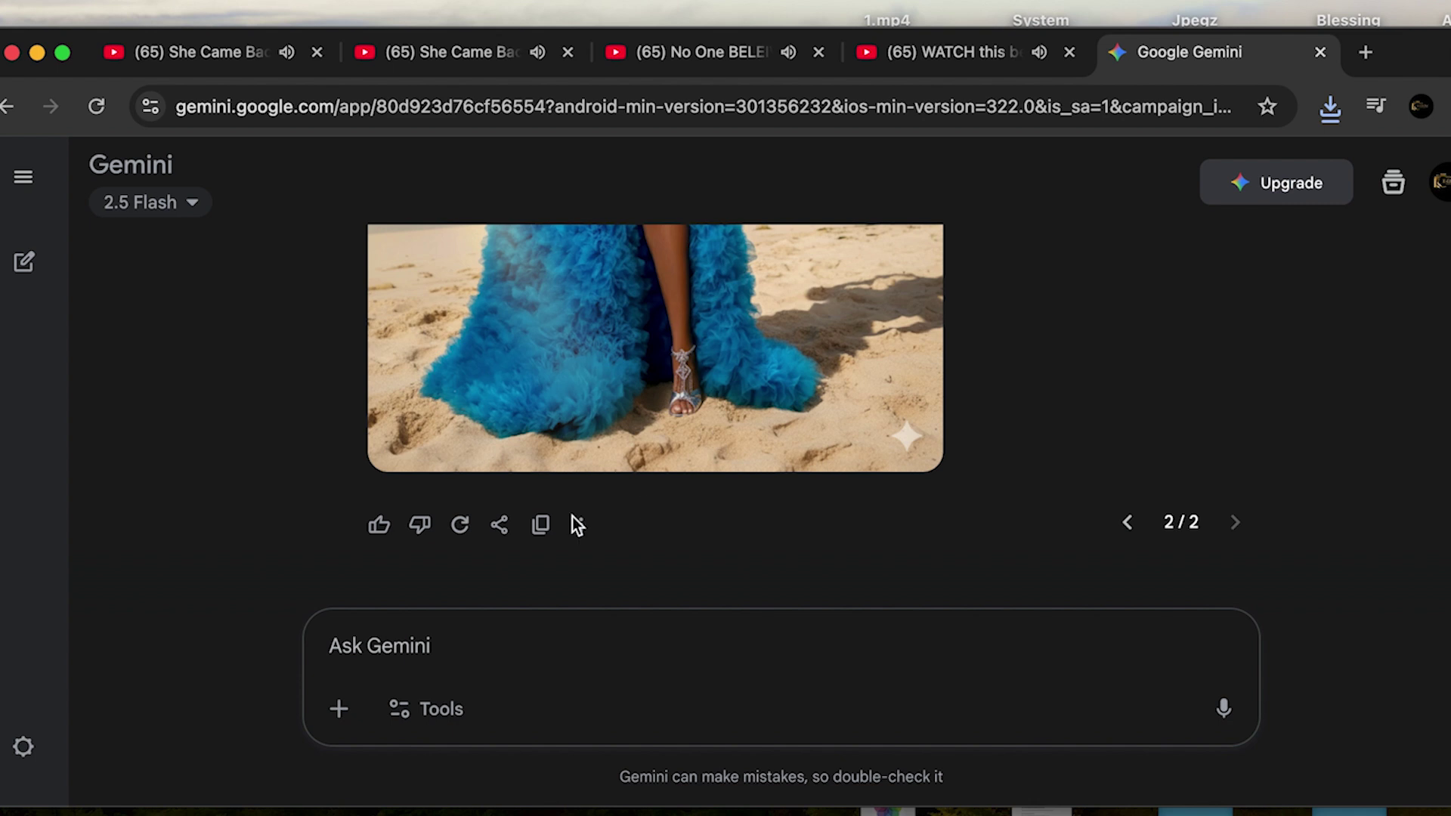
pyautogui.scroll(5, 670, 564)
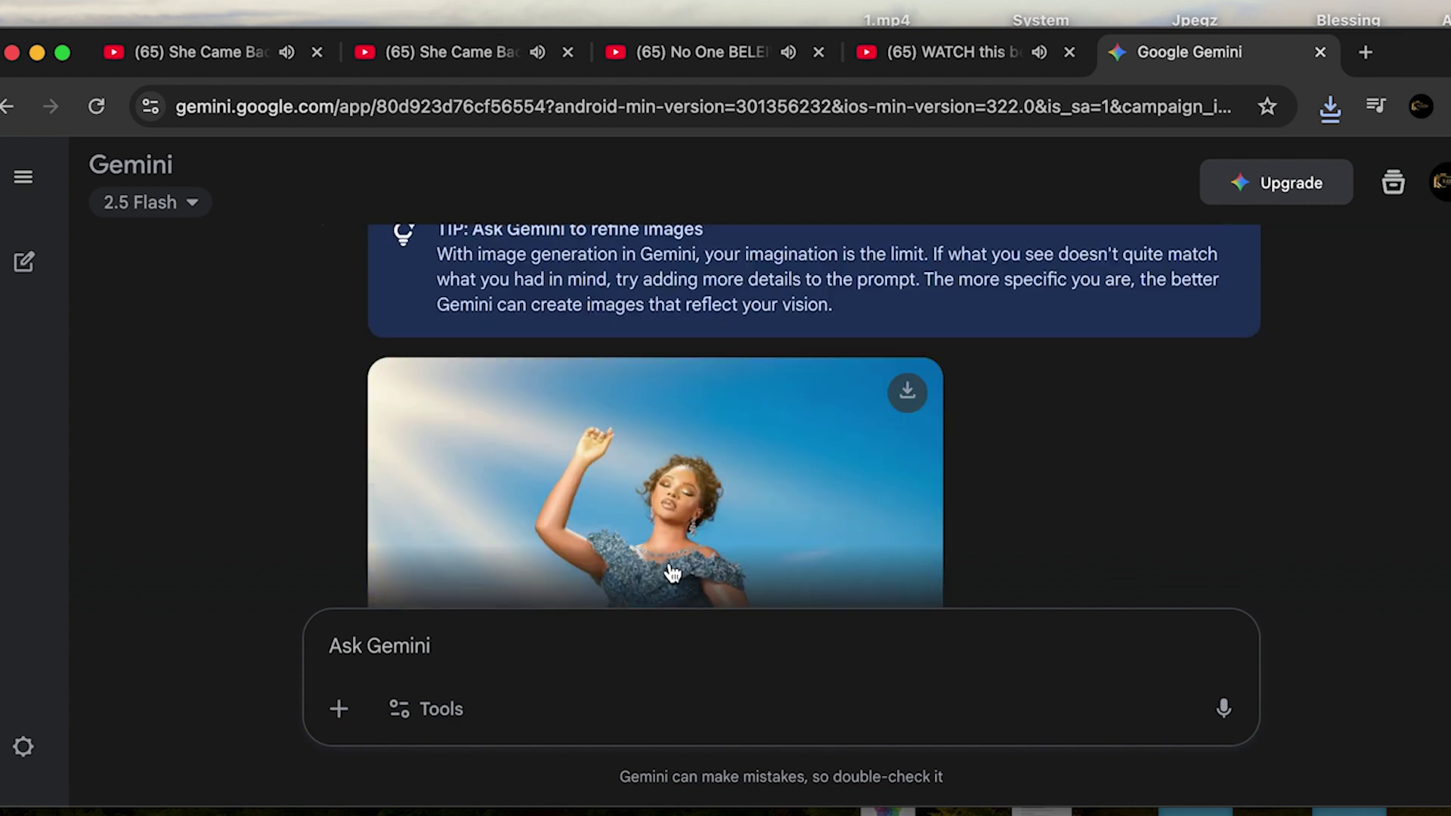
pyautogui.scroll(-5, 669, 571)
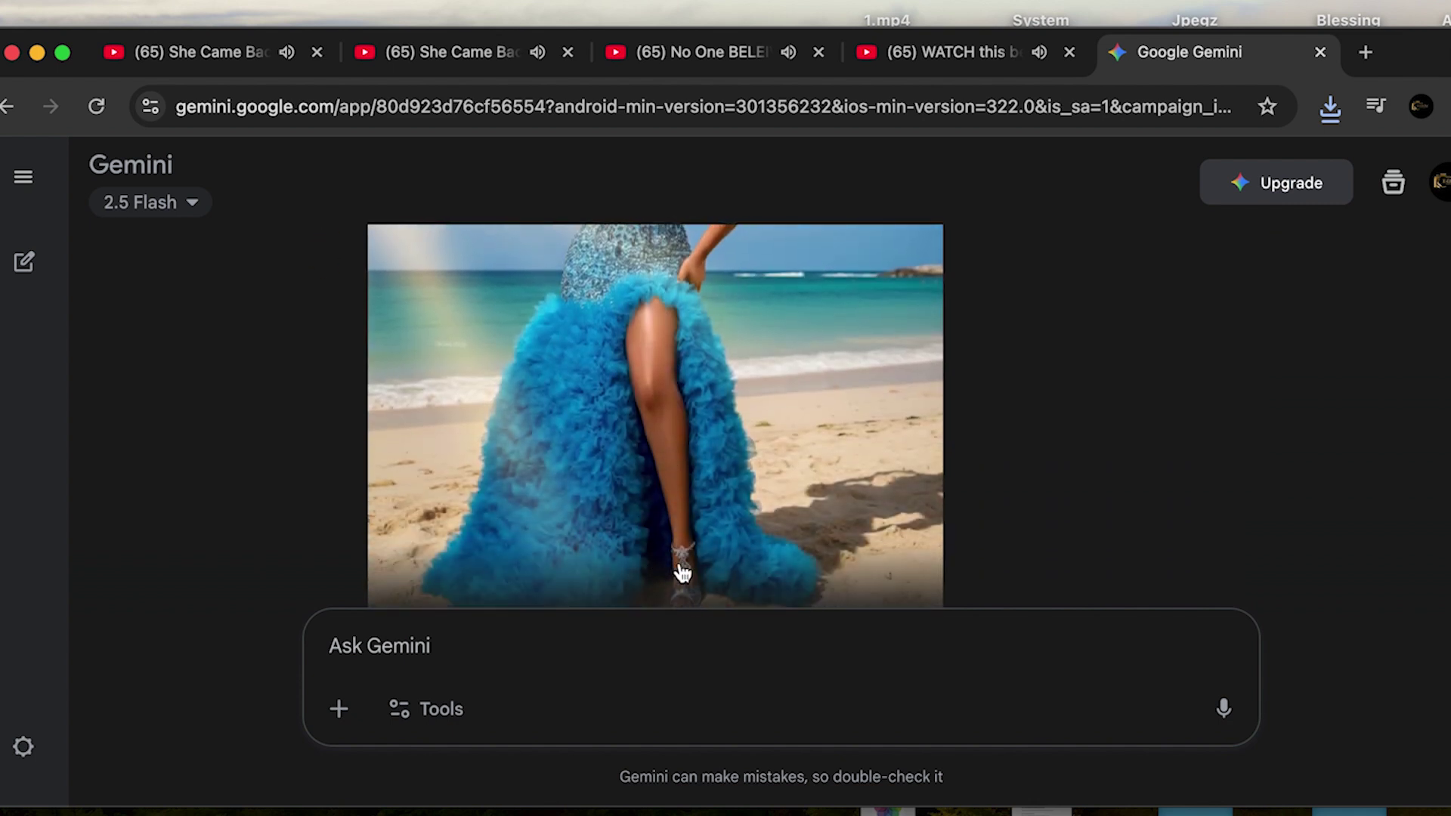
# Copy the earlier prompt text "help me generate a beach background with sun ray and with blue sky and shadow on the floor.".
pyautogui.scroll(-3, 767, 572)
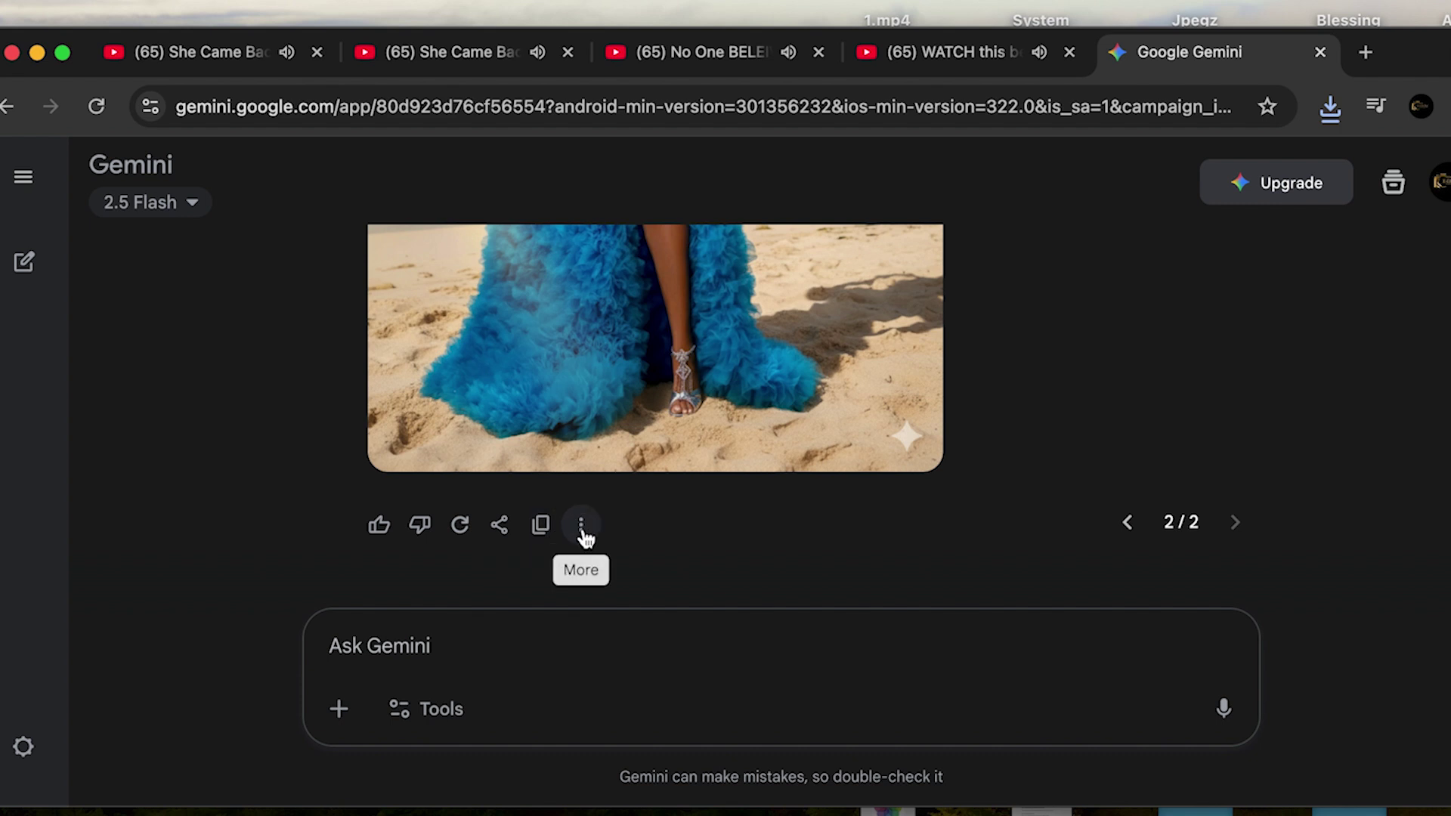
pyautogui.scroll(10, 976, 457)
pyautogui.scroll(5, 976, 457)
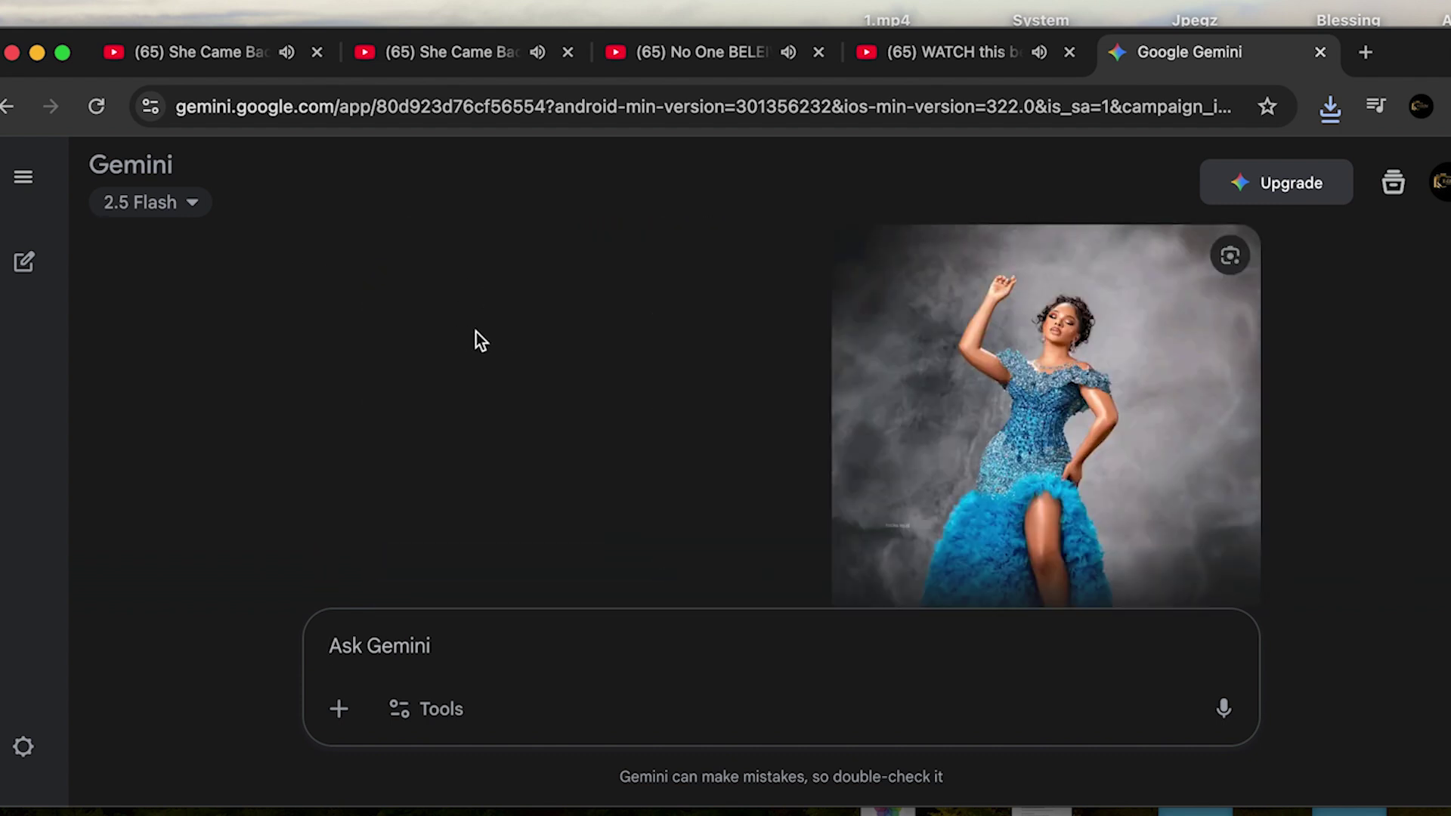
pyautogui.scroll(-3, 1172, 509)
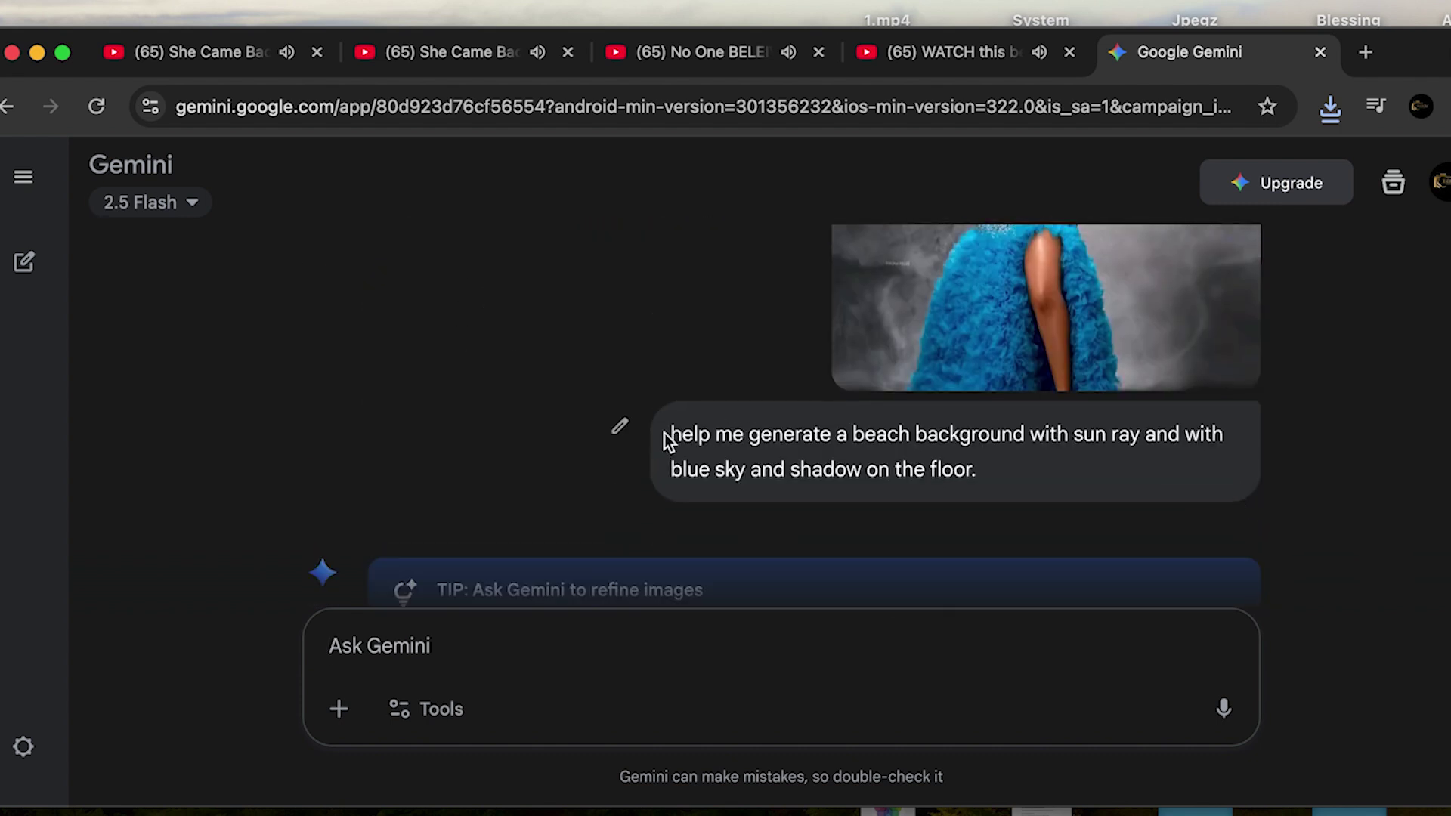
pyautogui.moveTo(672, 436); pyautogui.dragTo(1041, 512)
pyautogui.rightClick(901, 435)
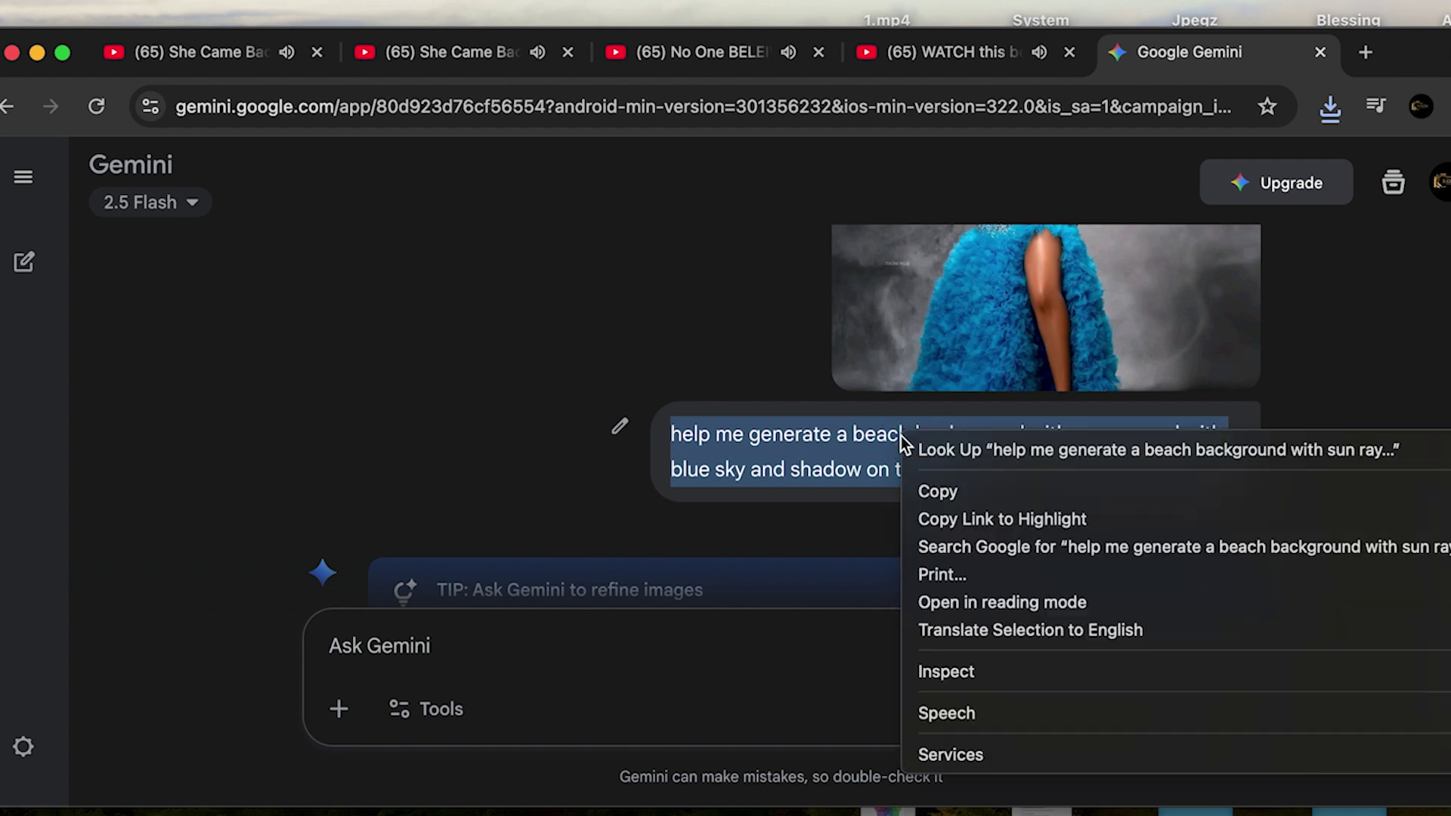
pyautogui.click(953, 491)
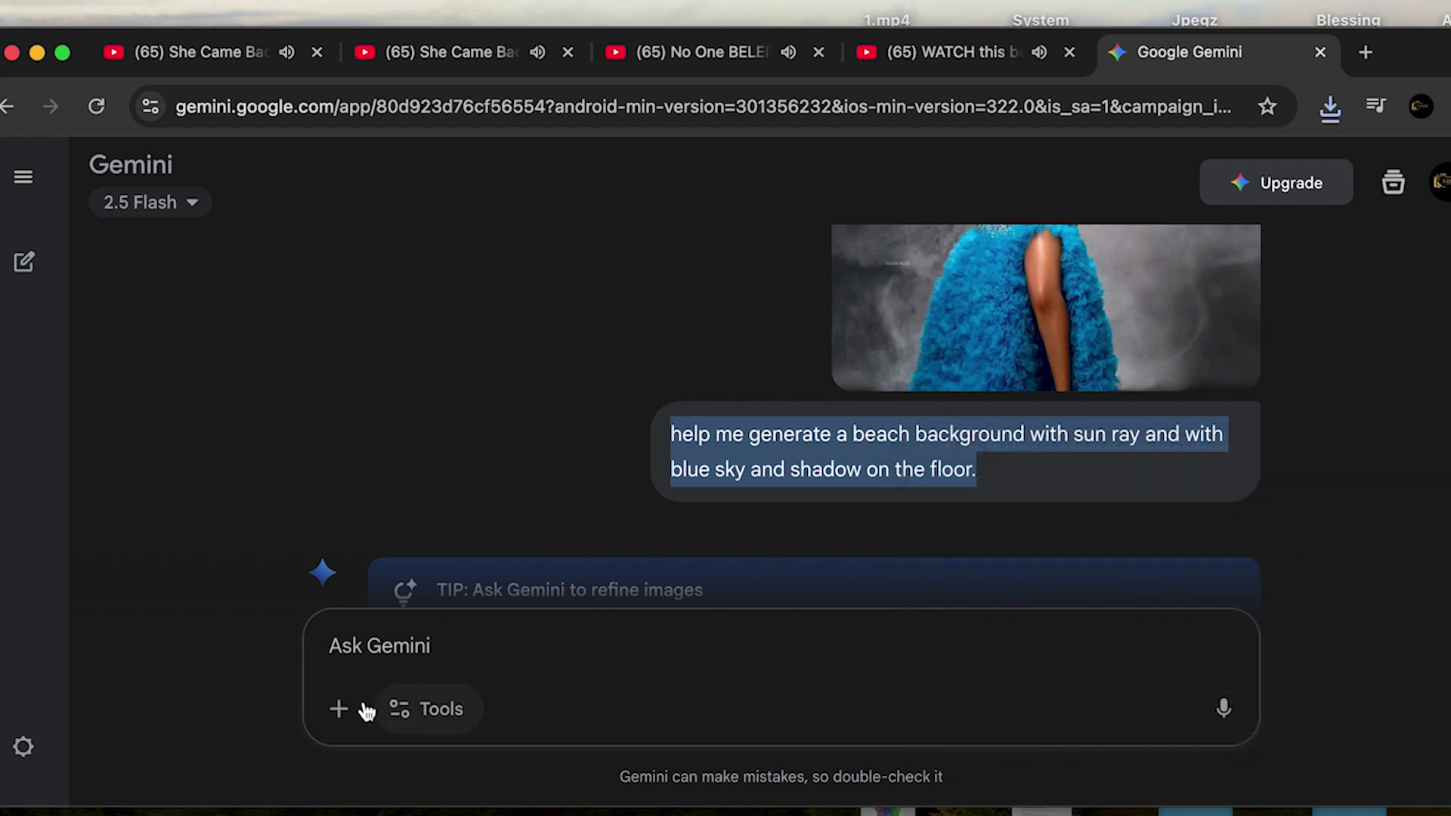
# Upload the original studio portrait in the blue dress as an attachment to a new message.
pyautogui.click(337, 708)
pyautogui.click(393, 582)
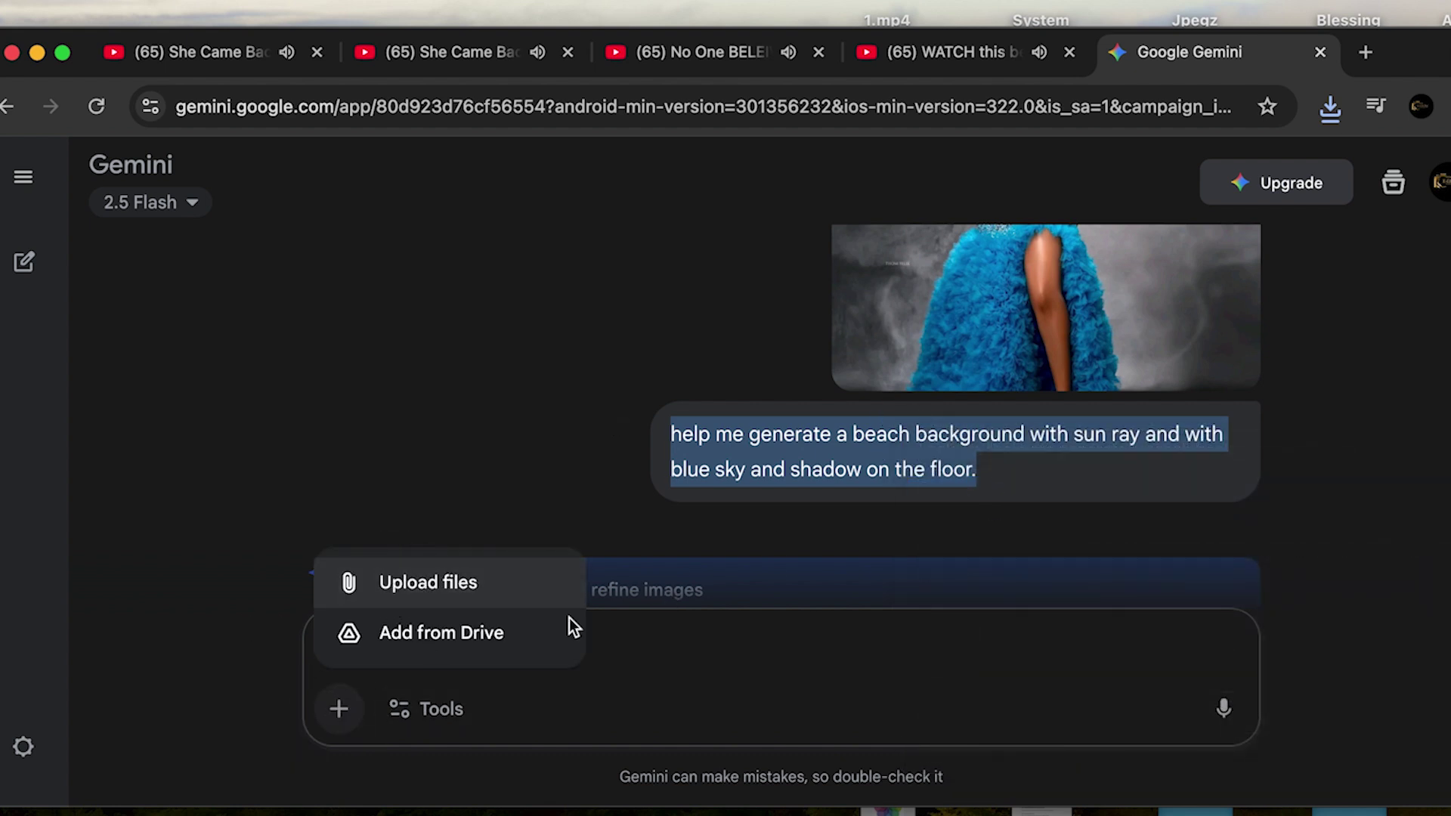
pyautogui.scroll(-2, 818, 492)
pyautogui.scroll(2, 956, 449)
pyautogui.click(828, 288)
pyautogui.click(1168, 662)
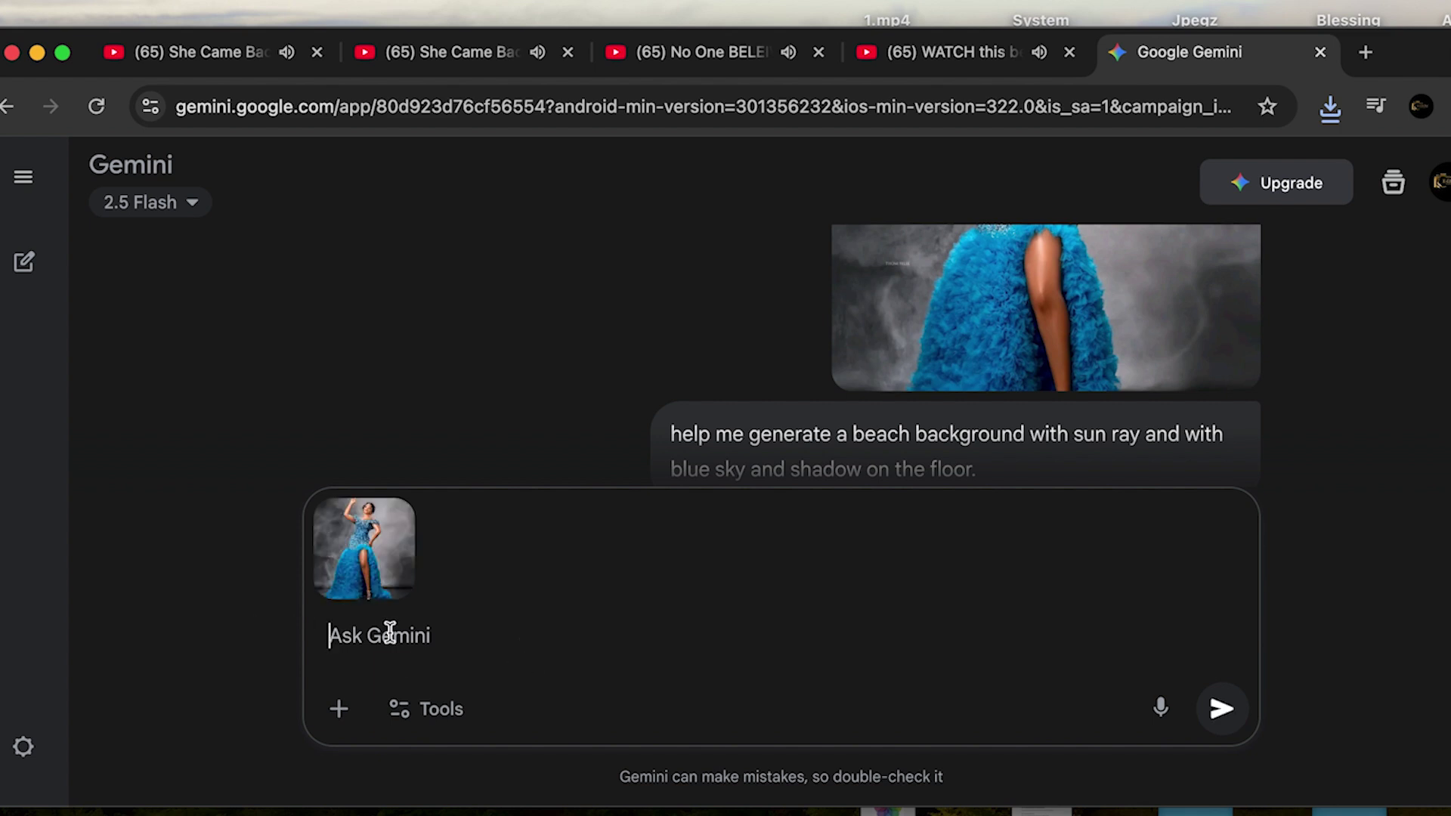
# Paste the copied beach prompt, replace its final period with "and also birds in the sky." and submit the request.
pyautogui.rightClick(415, 638)
pyautogui.click(462, 726)
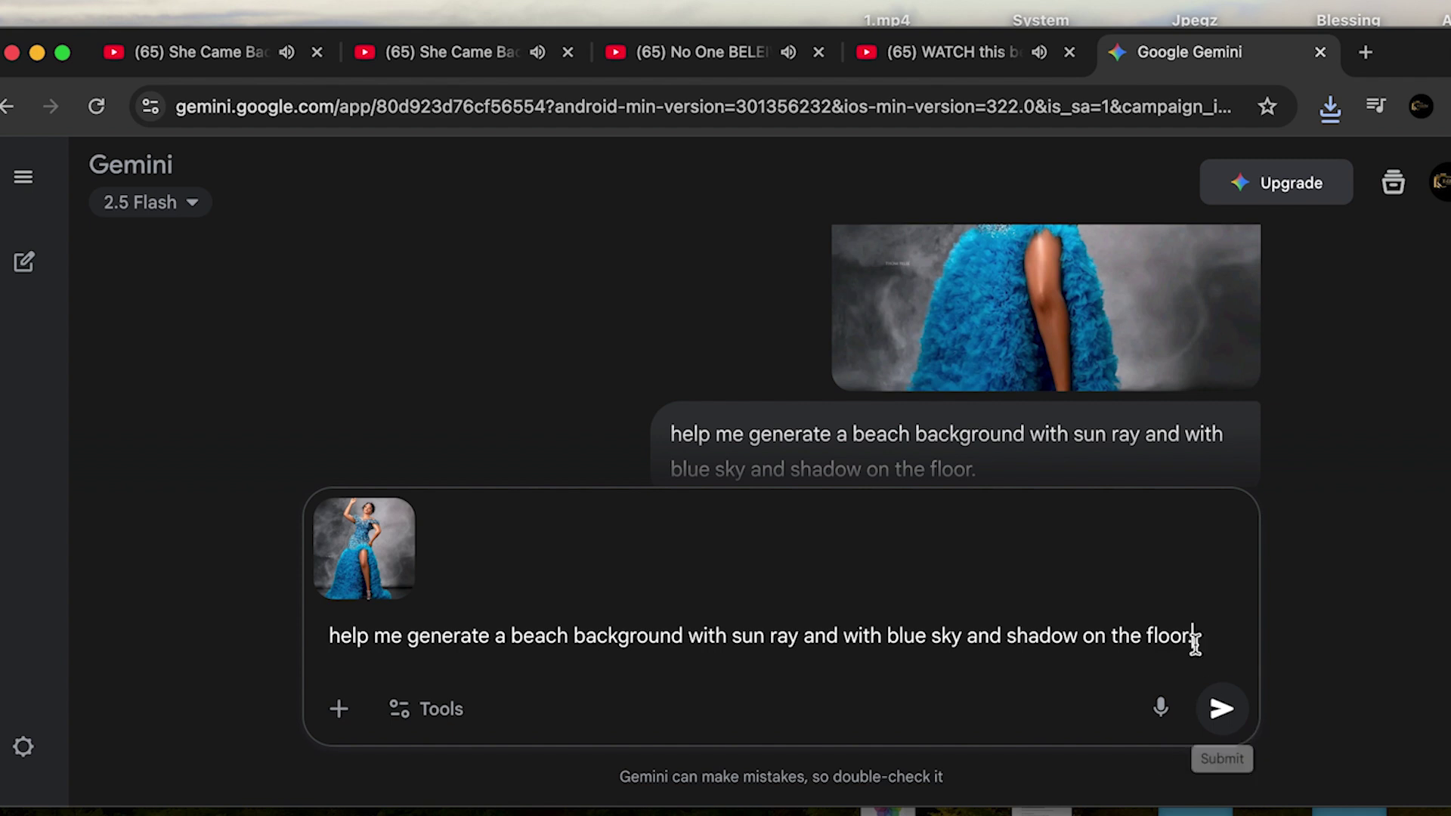
pyautogui.press('BackSpace')
pyautogui.write('and also birds i')
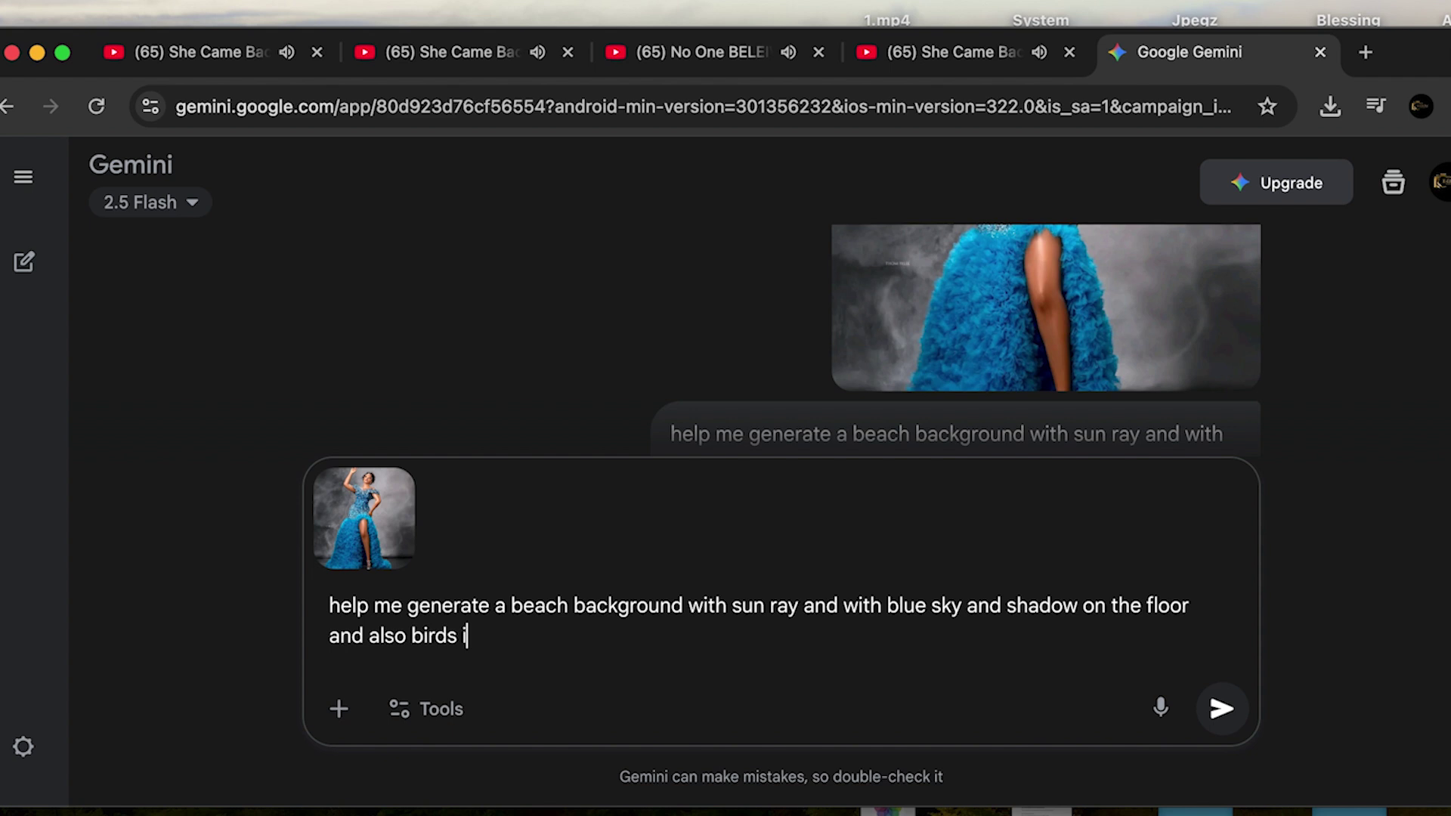
pyautogui.write('n th esky.')
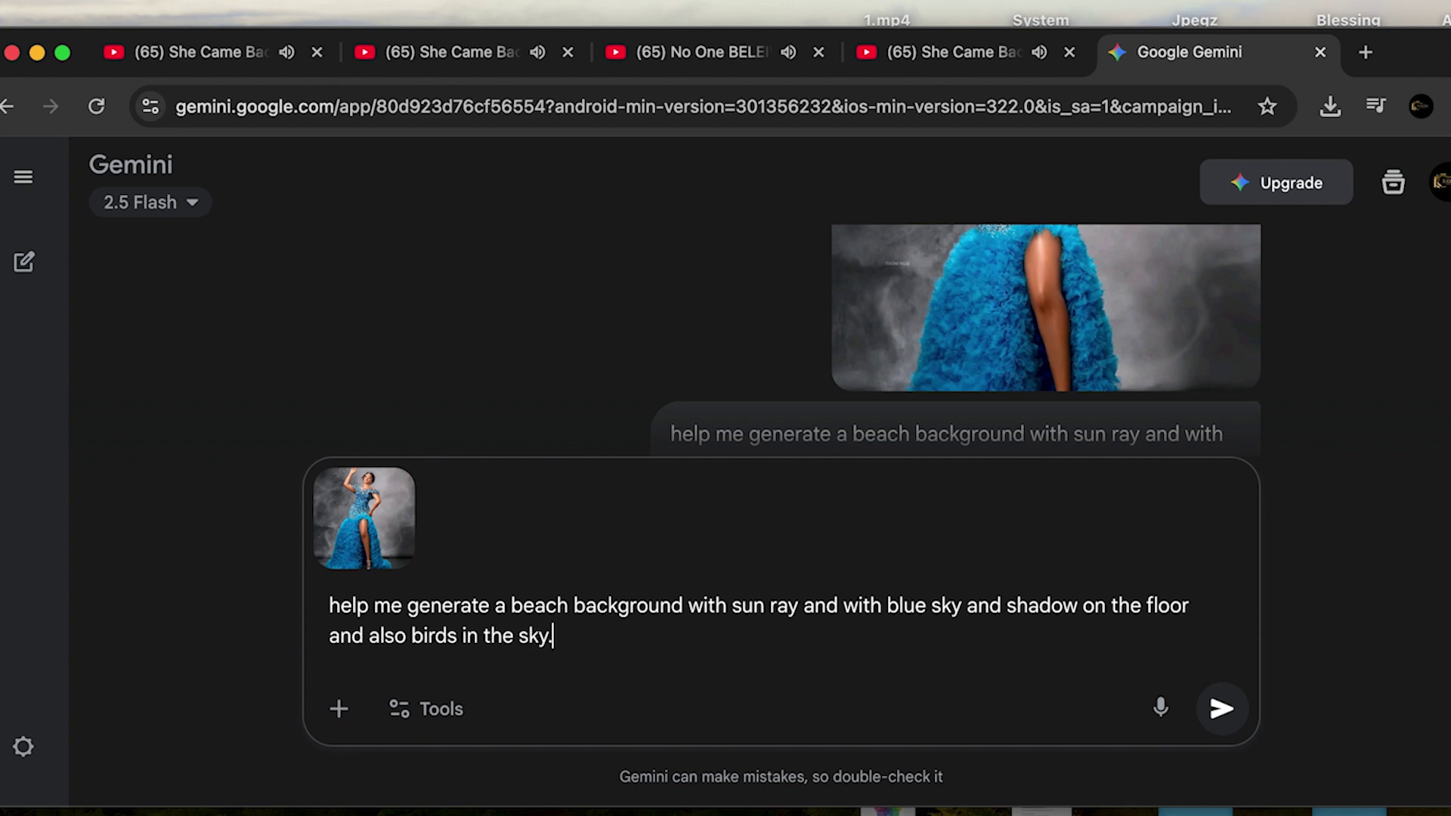
pyautogui.click(1224, 714)
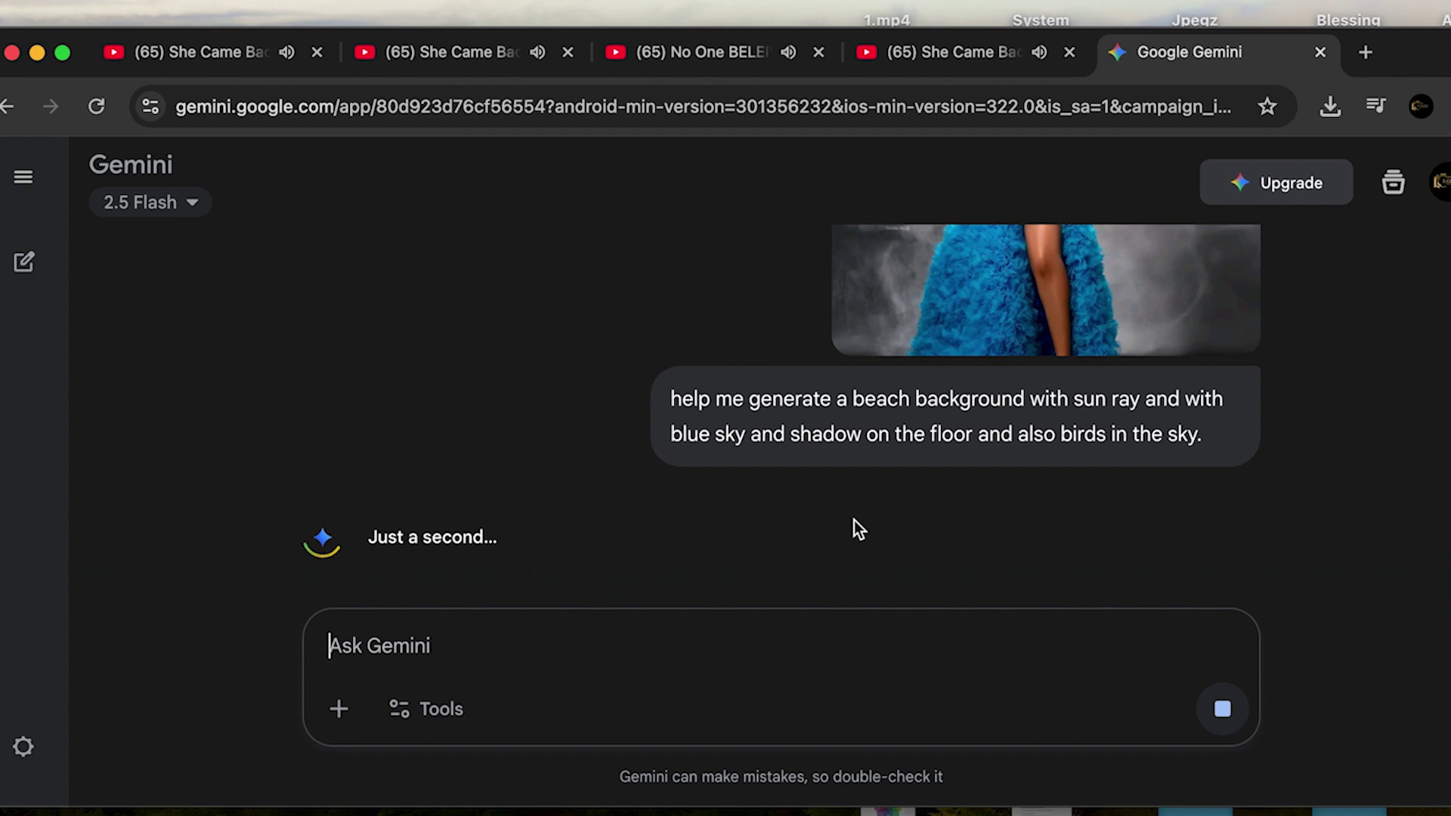
# Open the newly generated beach image with birds in the enlarged view and download it at full size.
pyautogui.scroll(3, 854, 520)
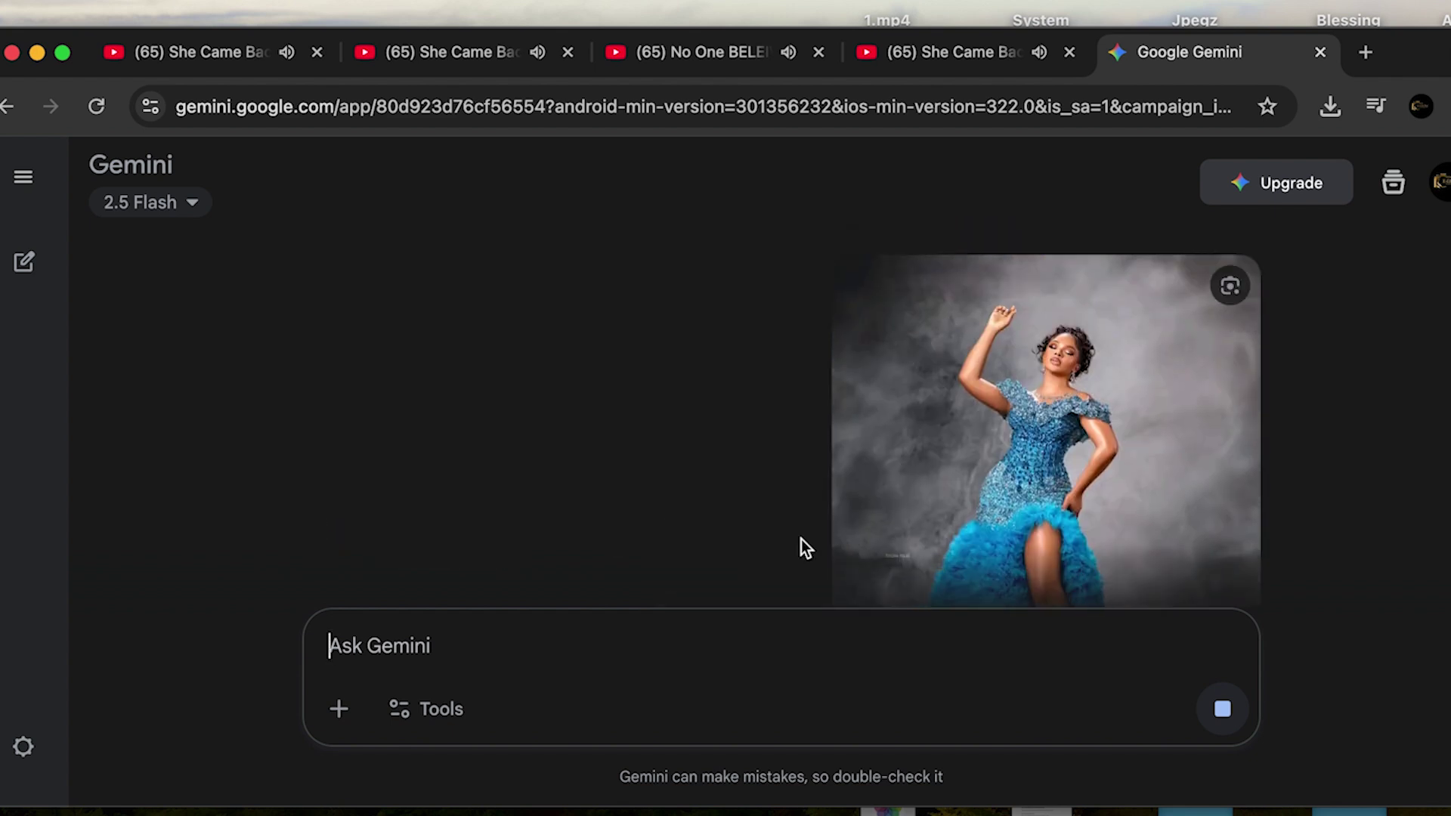
pyautogui.scroll(-3, 801, 538)
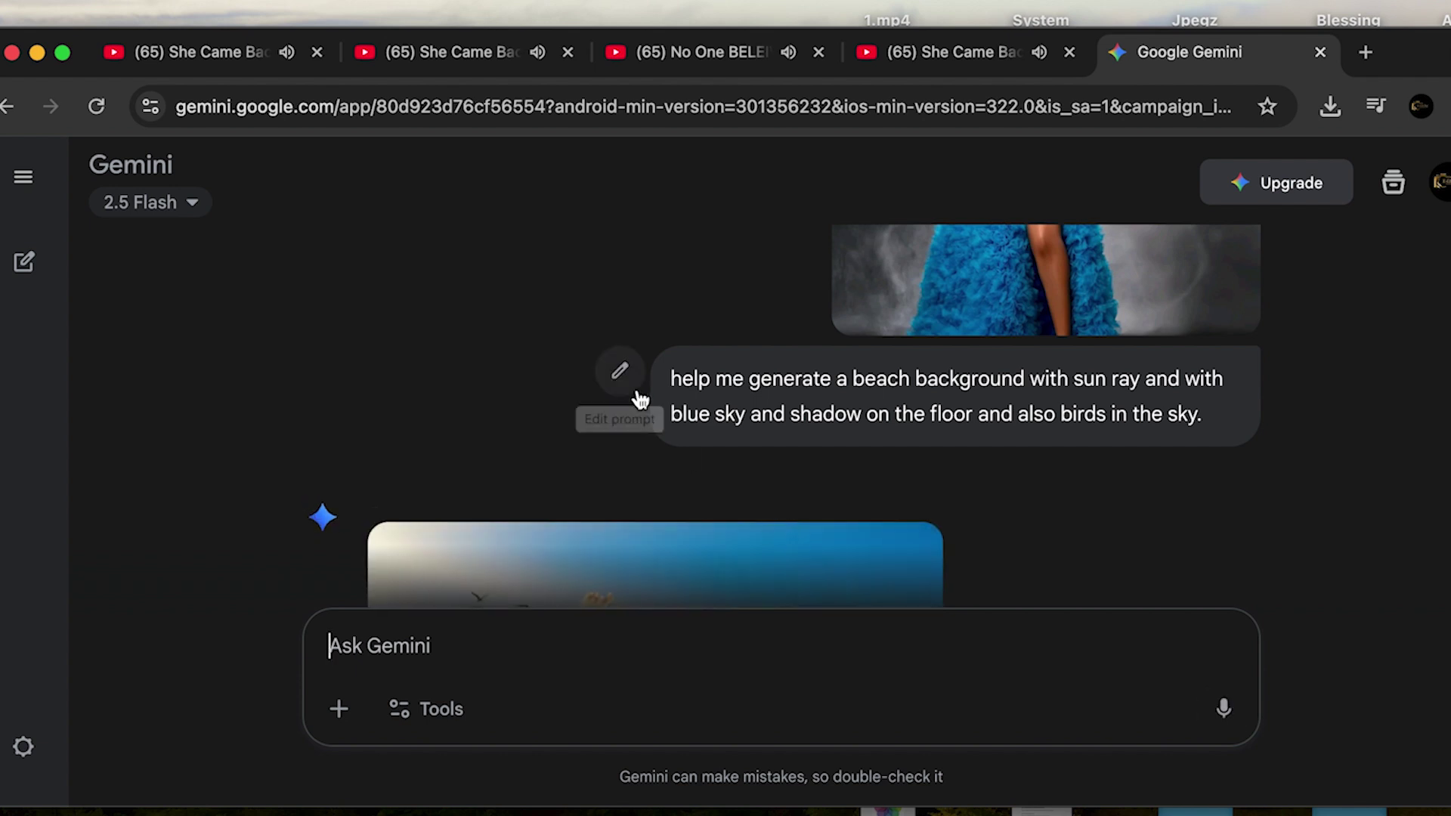
pyautogui.scroll(-4, 643, 401)
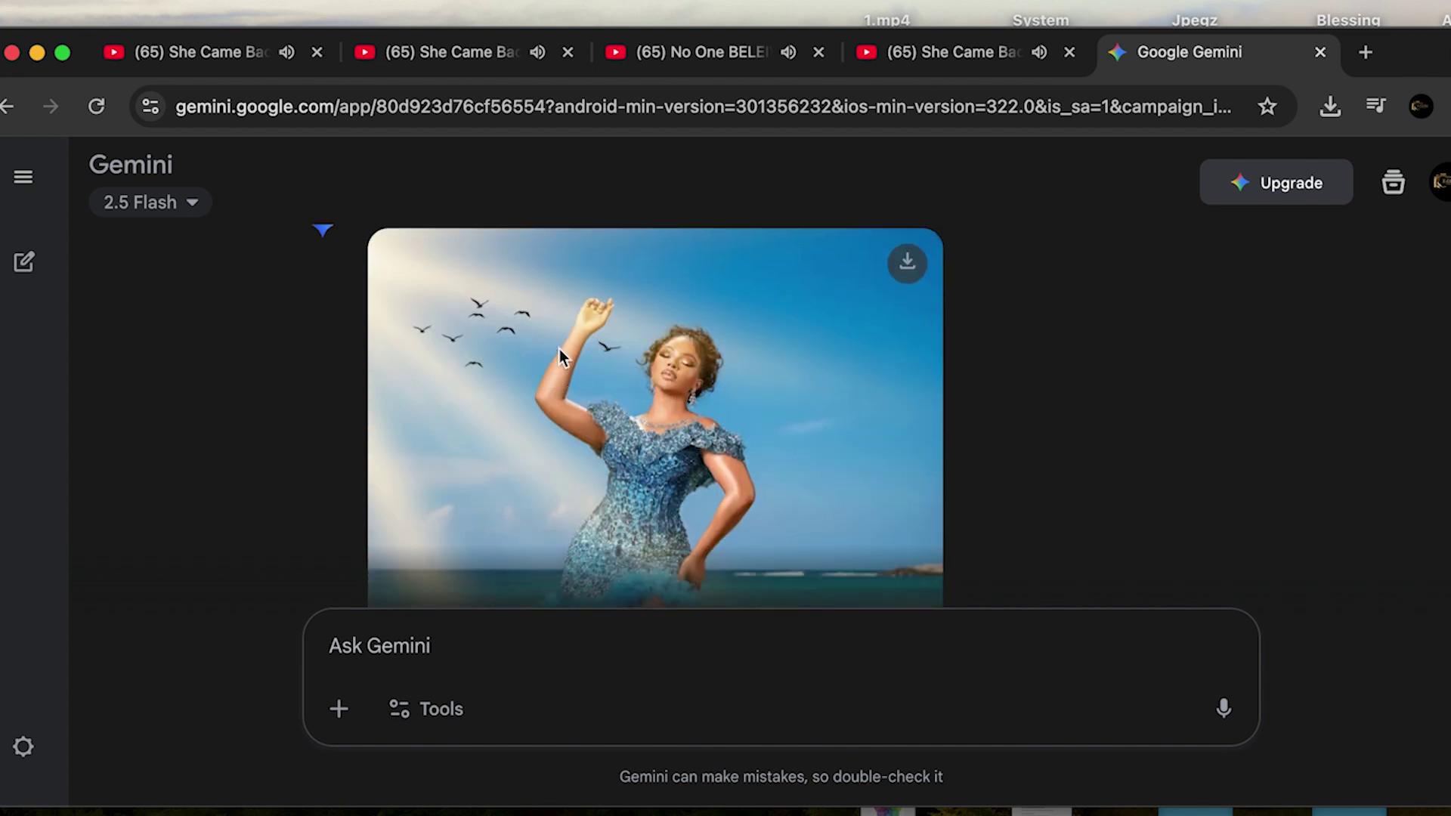
pyautogui.click(555, 353)
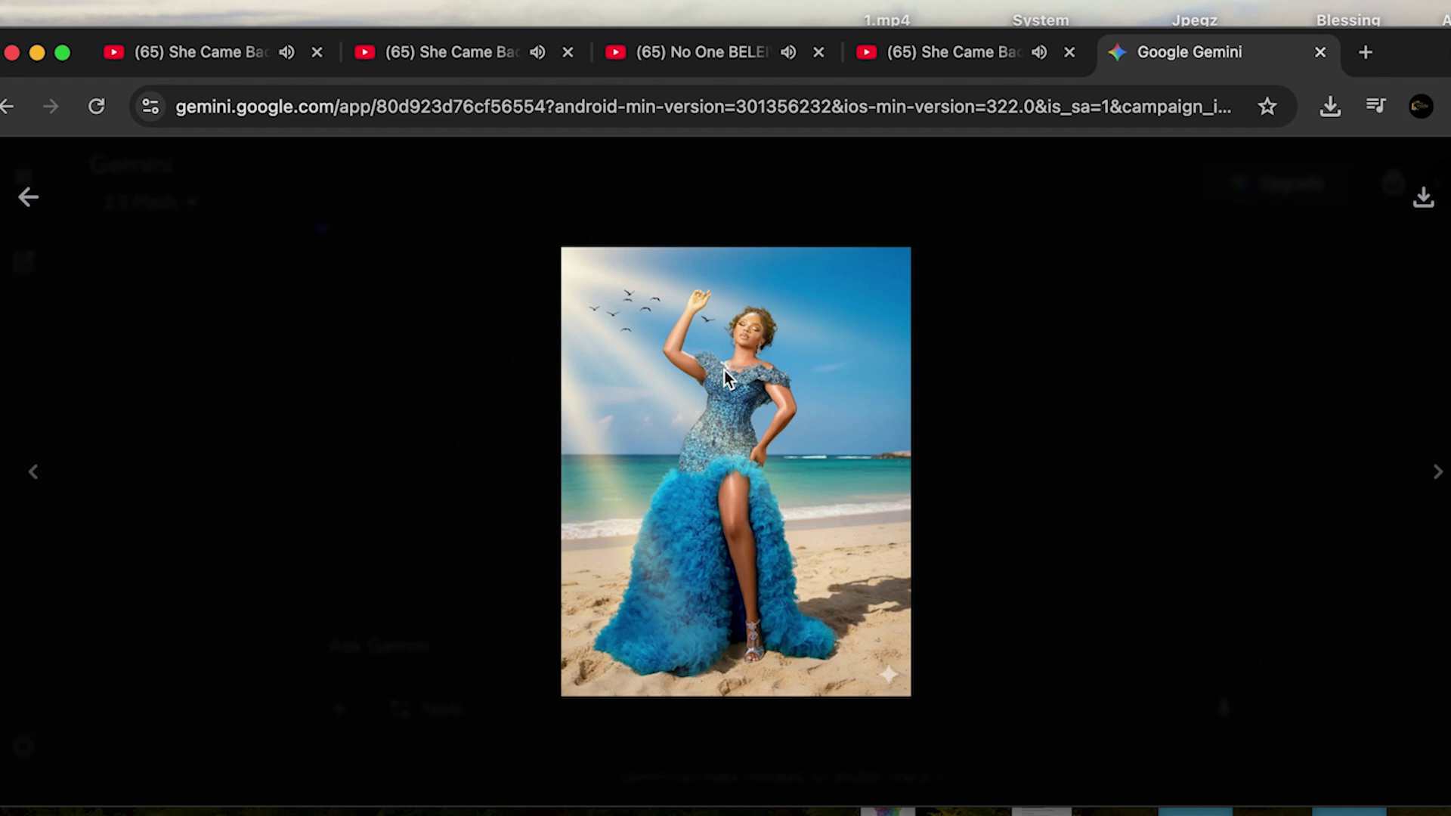
pyautogui.click(1424, 197)
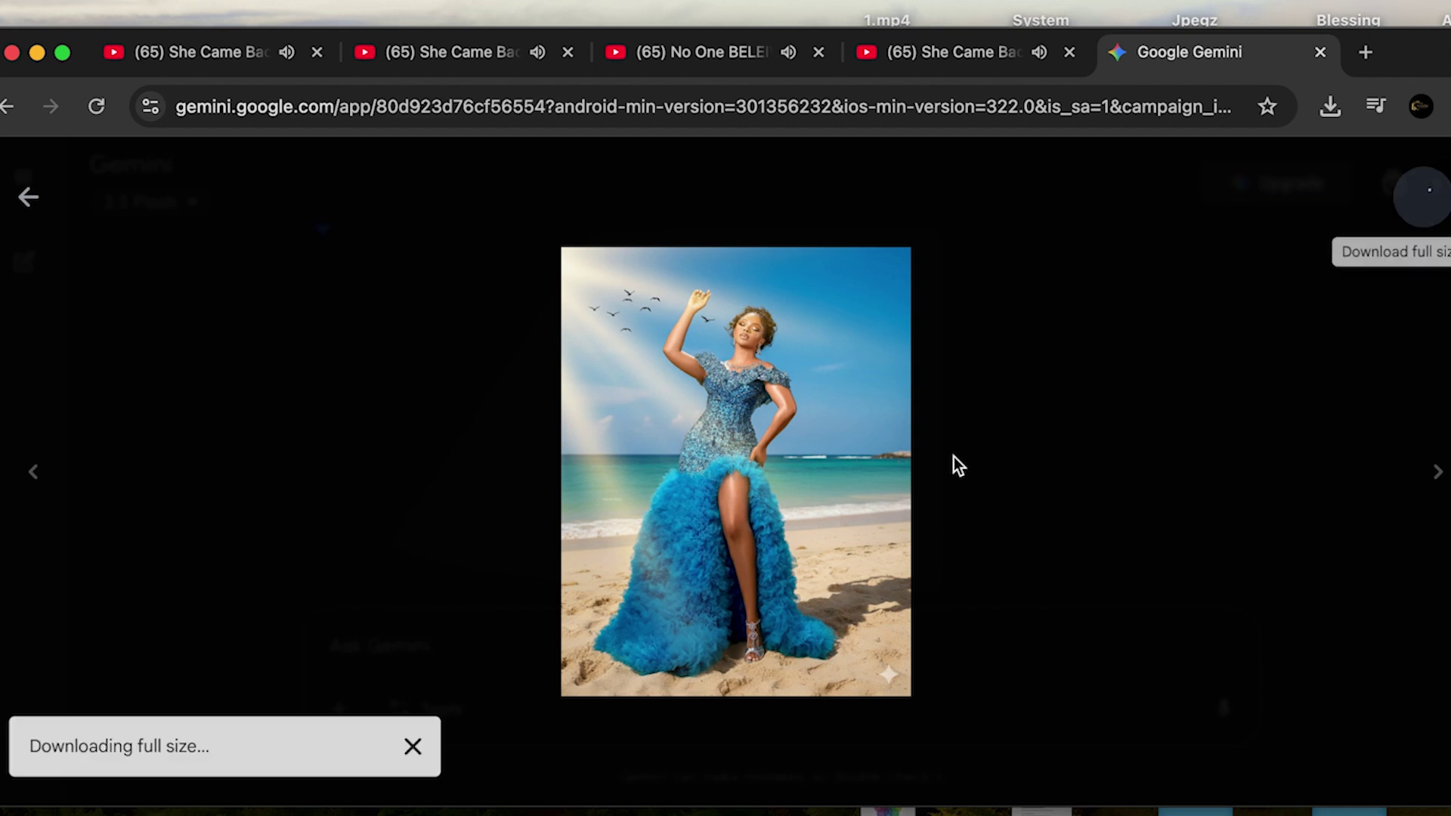